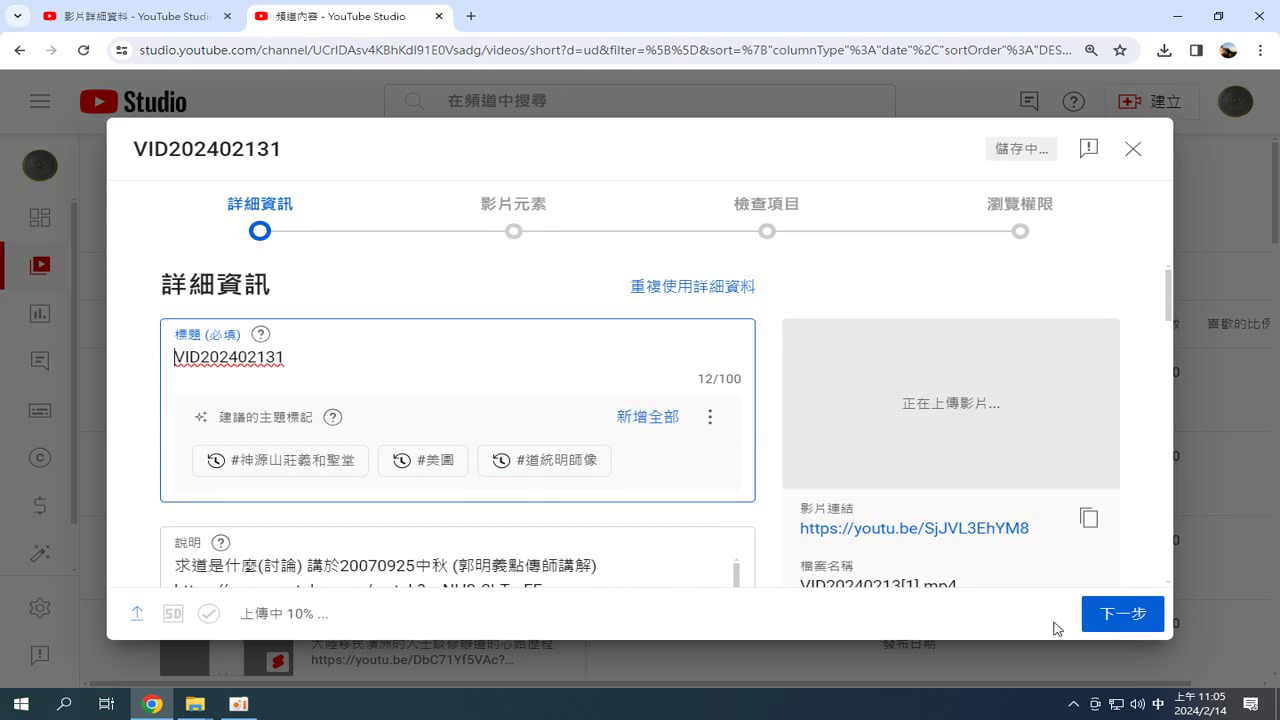
- Publish the VID202402131 upload with the 公開 visibility and close the upload progress notice
{"action": "left_click", "coordinate": [1111, 620]}
{"action": "left_click", "coordinate": [1122, 620]}
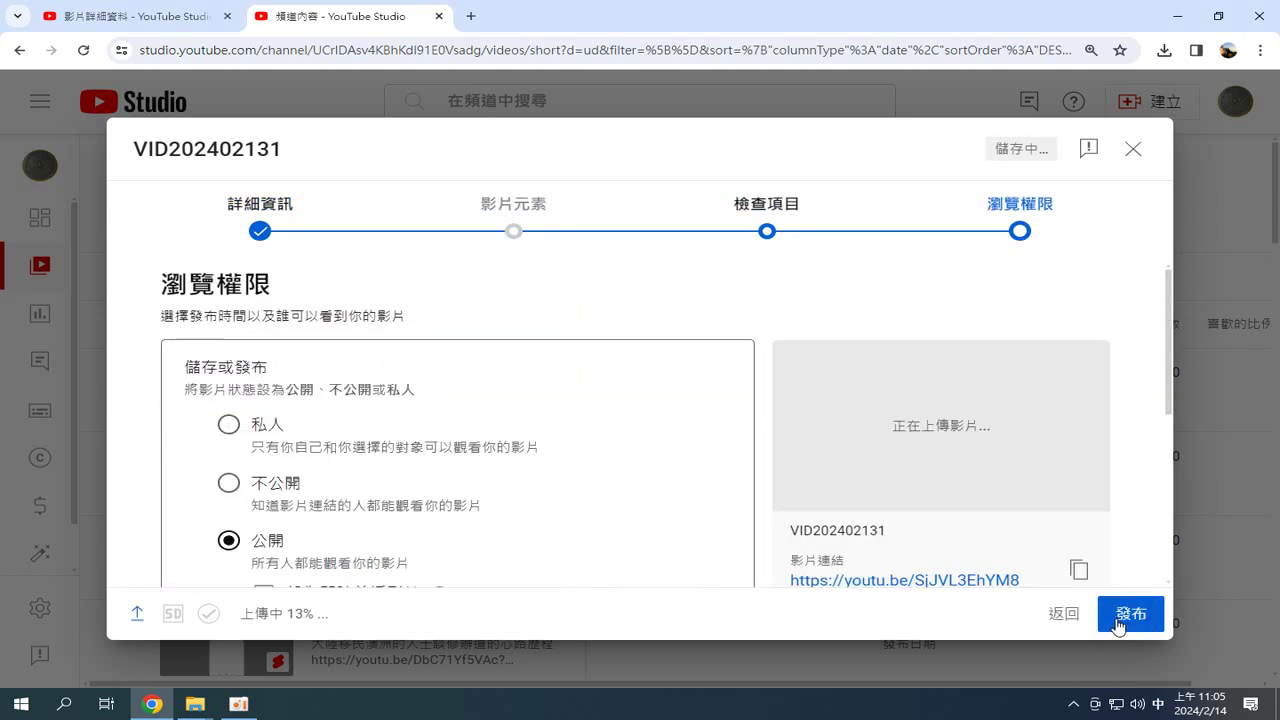
{"action": "left_click", "coordinate": [1115, 622]}
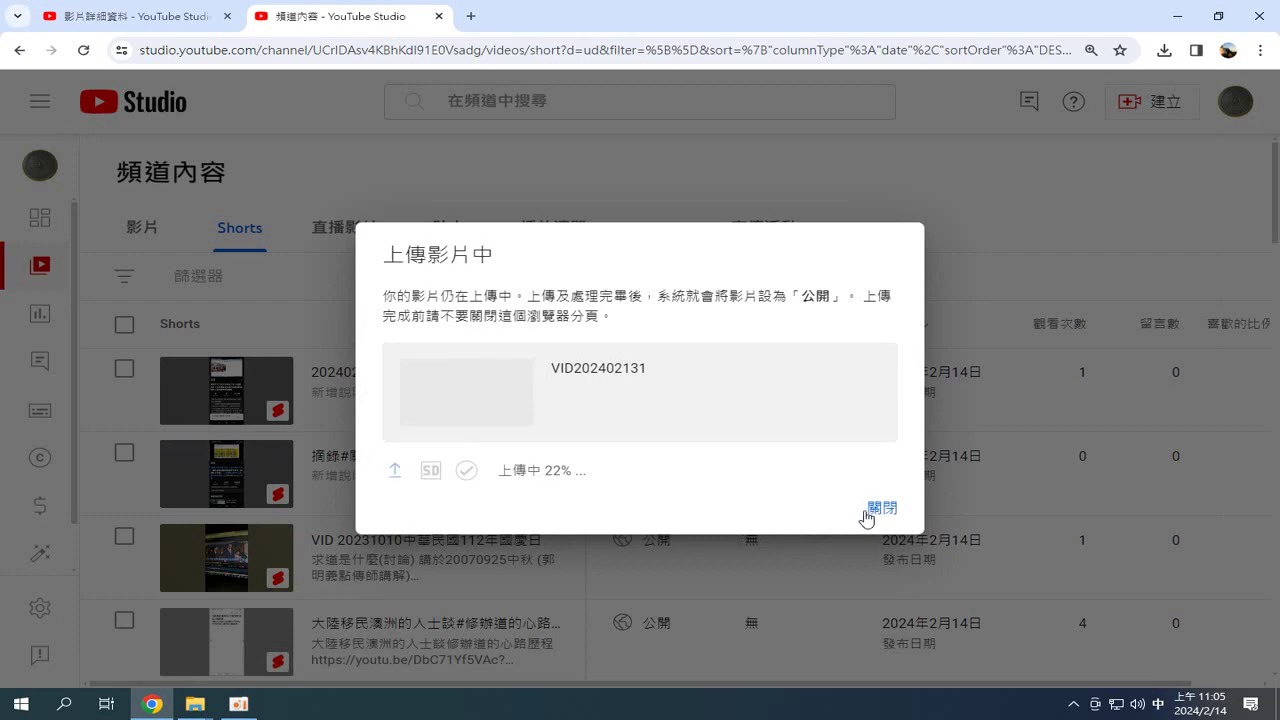
{"action": "left_click", "coordinate": [868, 512]}
- Start a new video upload and browse for its file in the OPPO Reno2 phone's 內部共用儲存空間
{"action": "left_click", "coordinate": [1140, 102]}
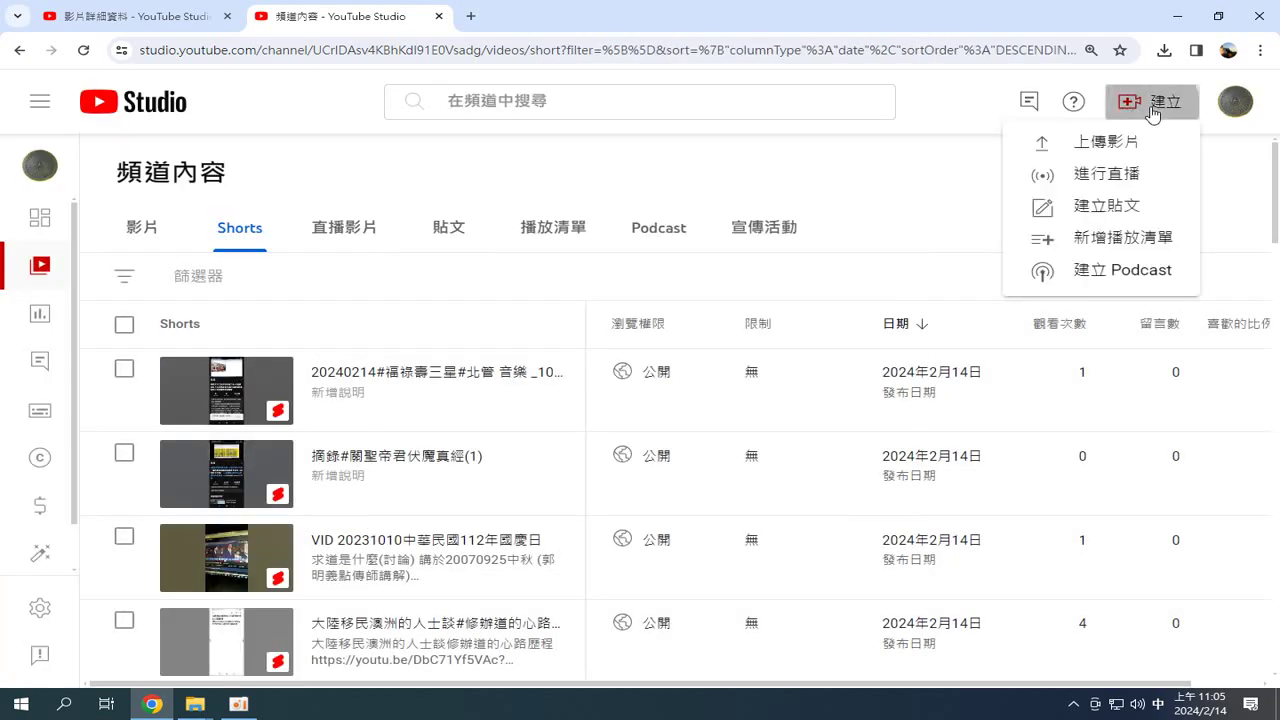
{"action": "left_click", "coordinate": [1126, 140]}
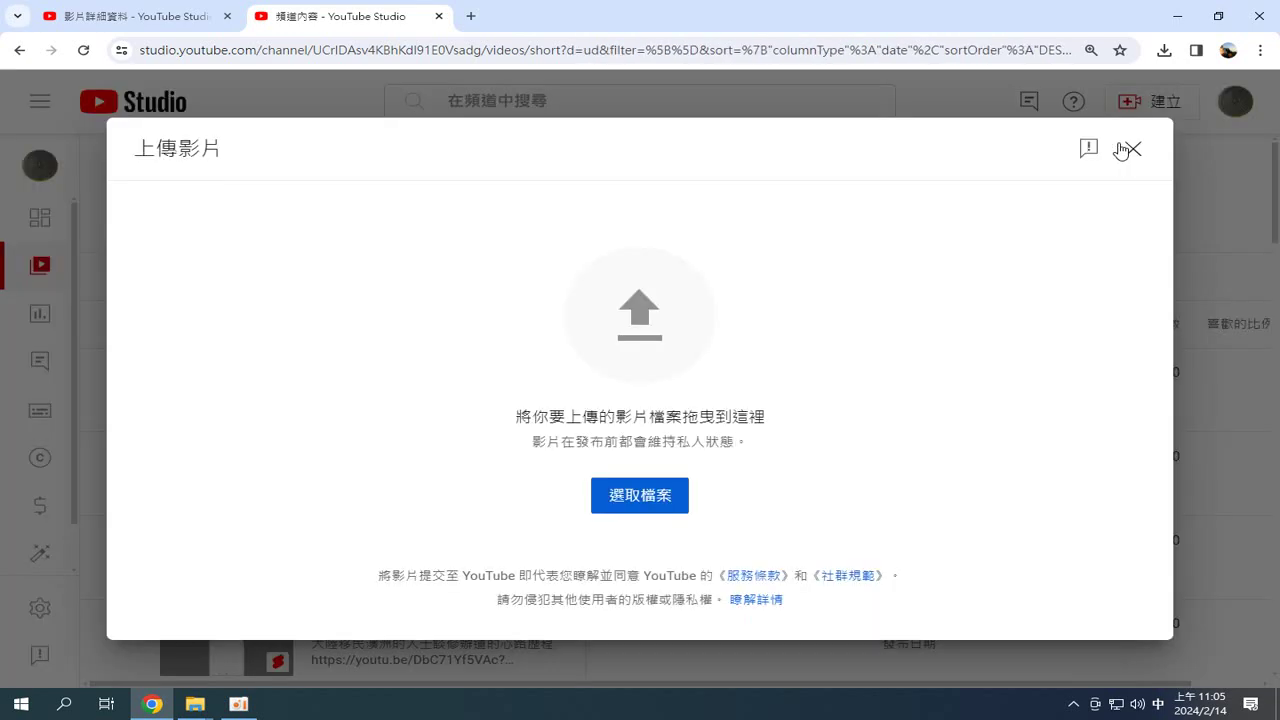
{"action": "left_click", "coordinate": [658, 496]}
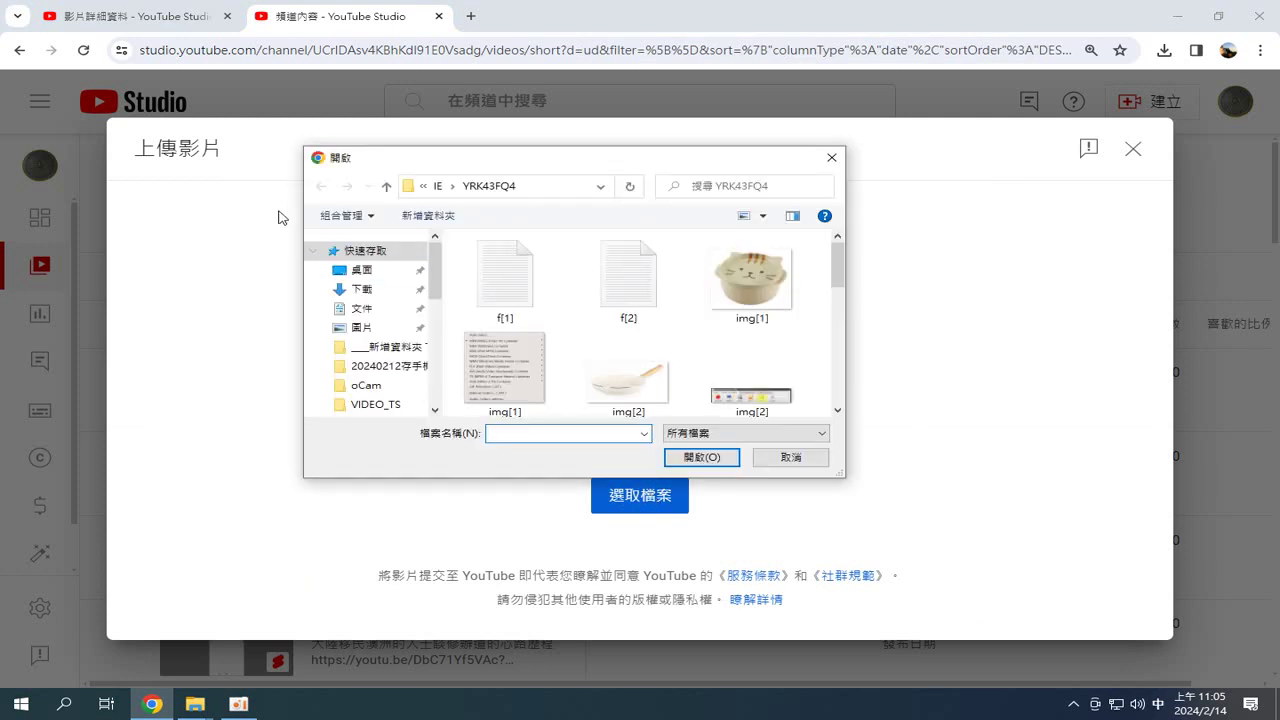
{"action": "left_click", "coordinate": [436, 365]}
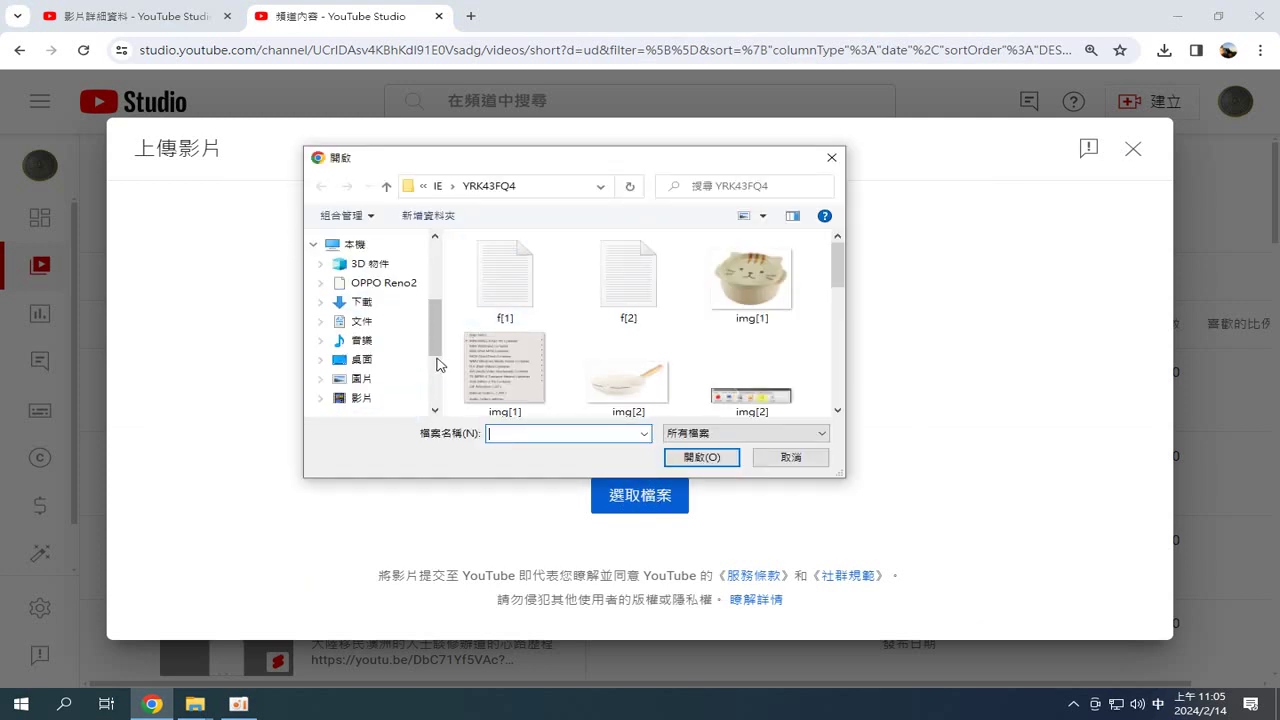
{"action": "left_click", "coordinate": [388, 283]}
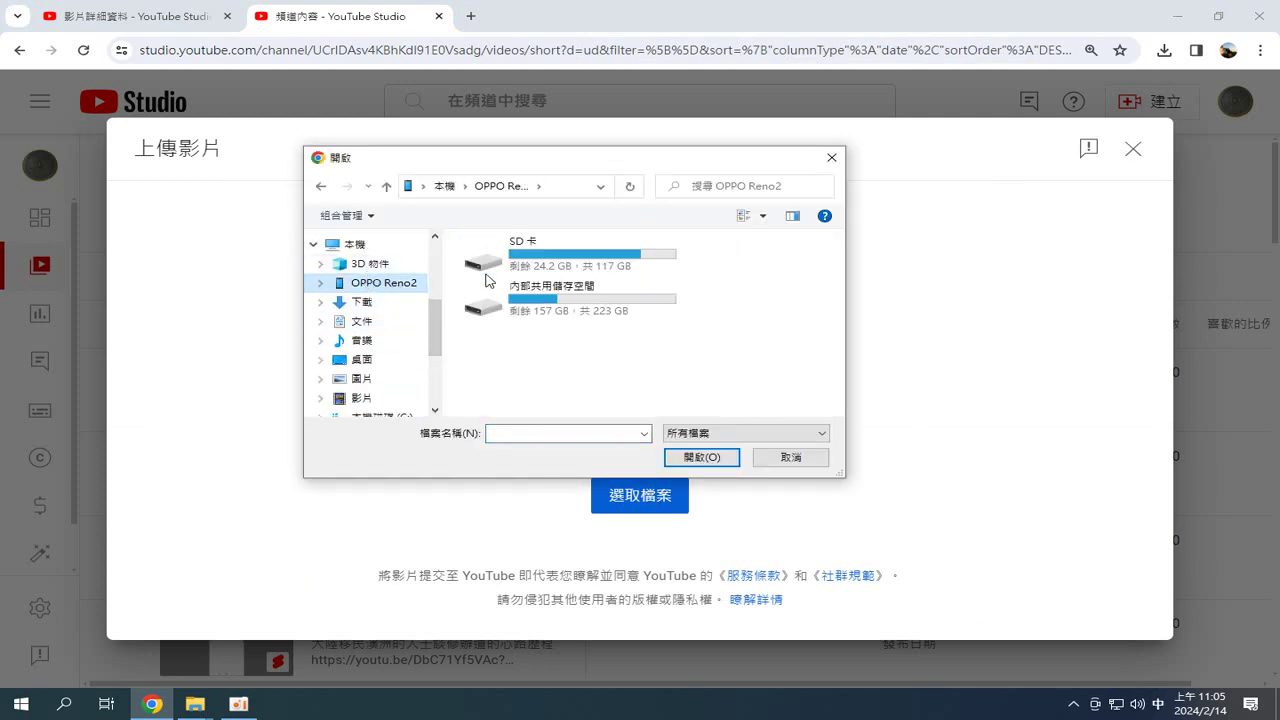
{"action": "double_click", "coordinate": [535, 300]}
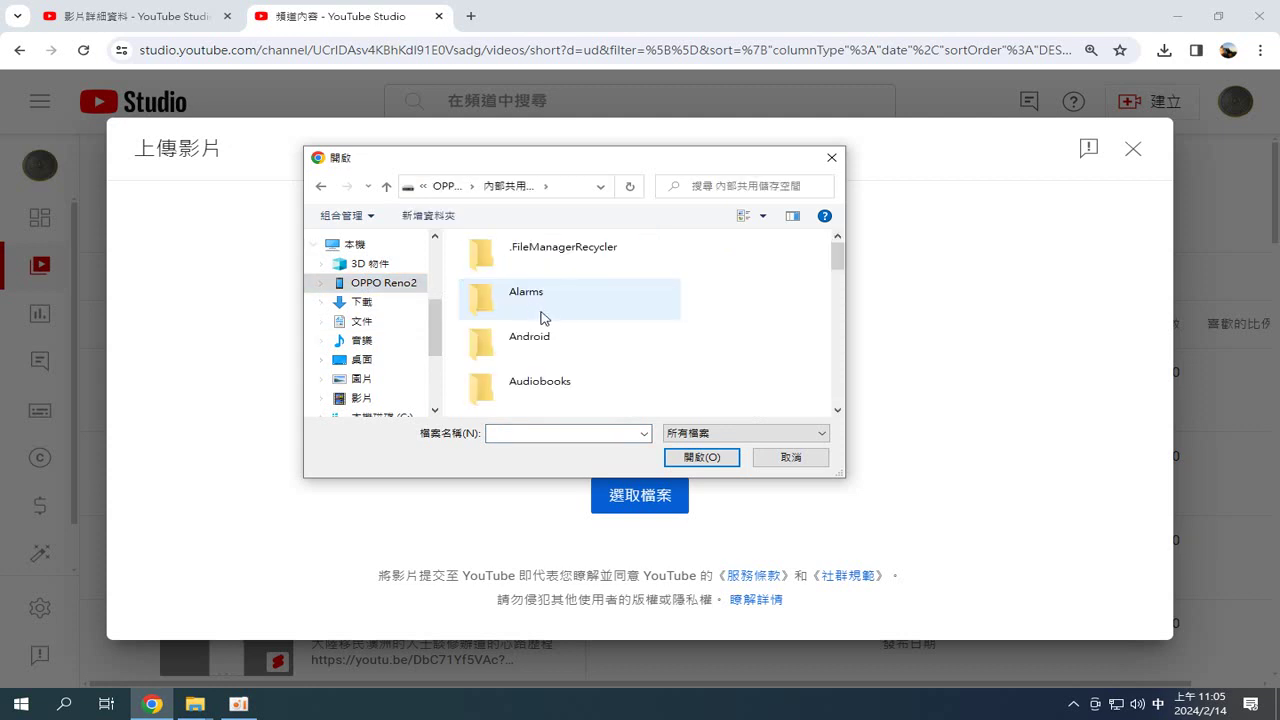
- Go into the DCIM folder and open the subfolder whose name starts with OK_Camera_(20240212#愛祥佛堂
{"action": "scroll", "coordinate": [544, 317], "scroll_direction": "down", "scroll_amount": 2}
{"action": "scroll", "coordinate": [553, 314], "scroll_direction": "up", "scroll_amount": 1}
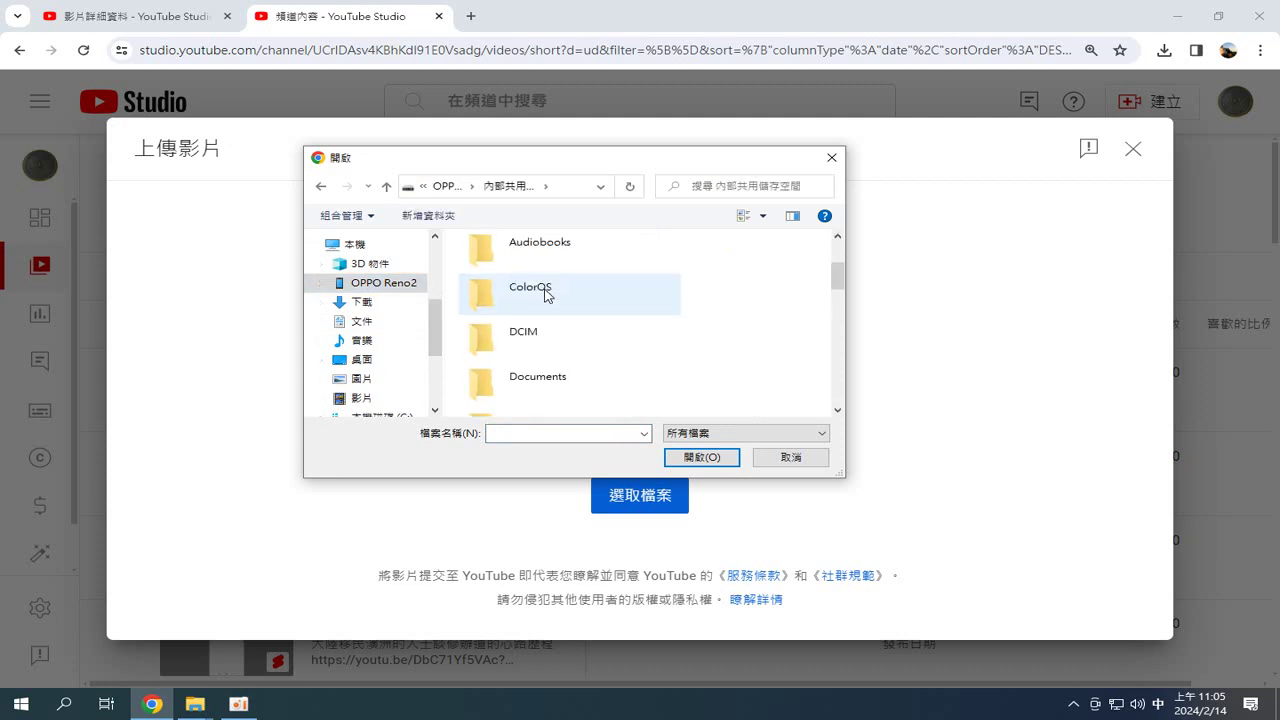
{"action": "double_click", "coordinate": [569, 338]}
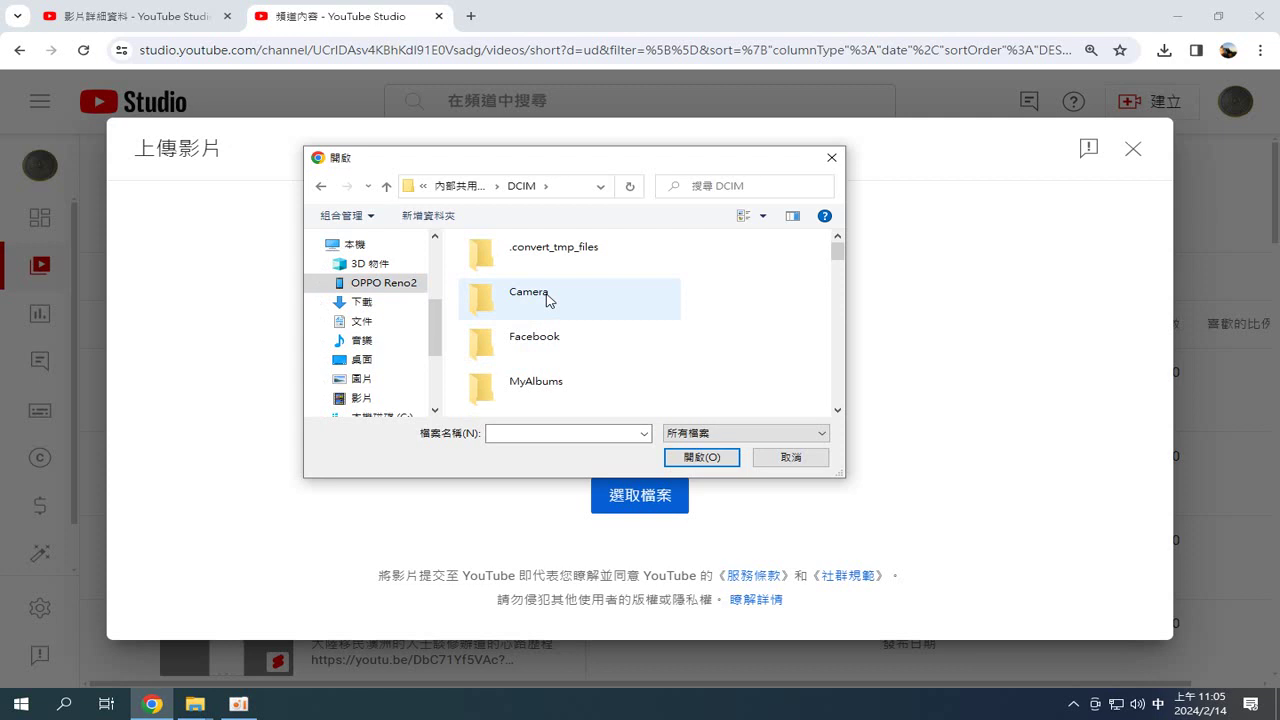
{"action": "scroll", "coordinate": [565, 338], "scroll_direction": "down", "scroll_amount": 1}
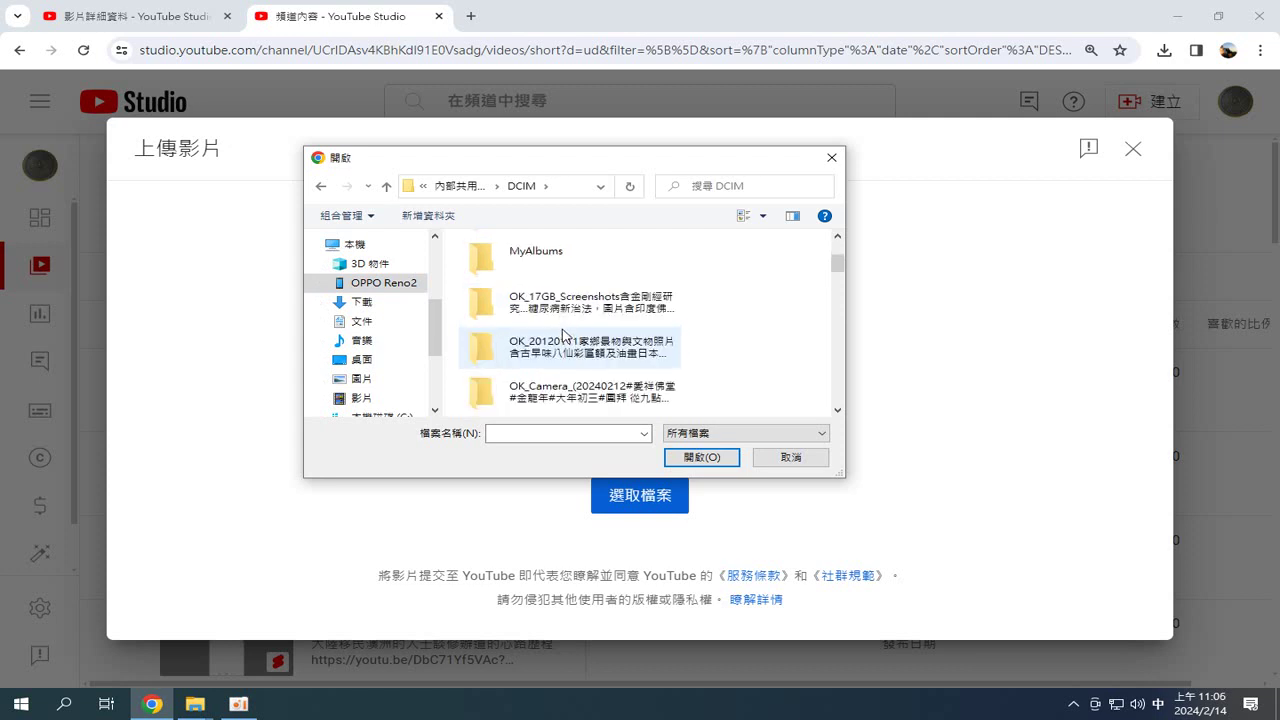
{"action": "scroll", "coordinate": [563, 335], "scroll_direction": "down", "scroll_amount": 1}
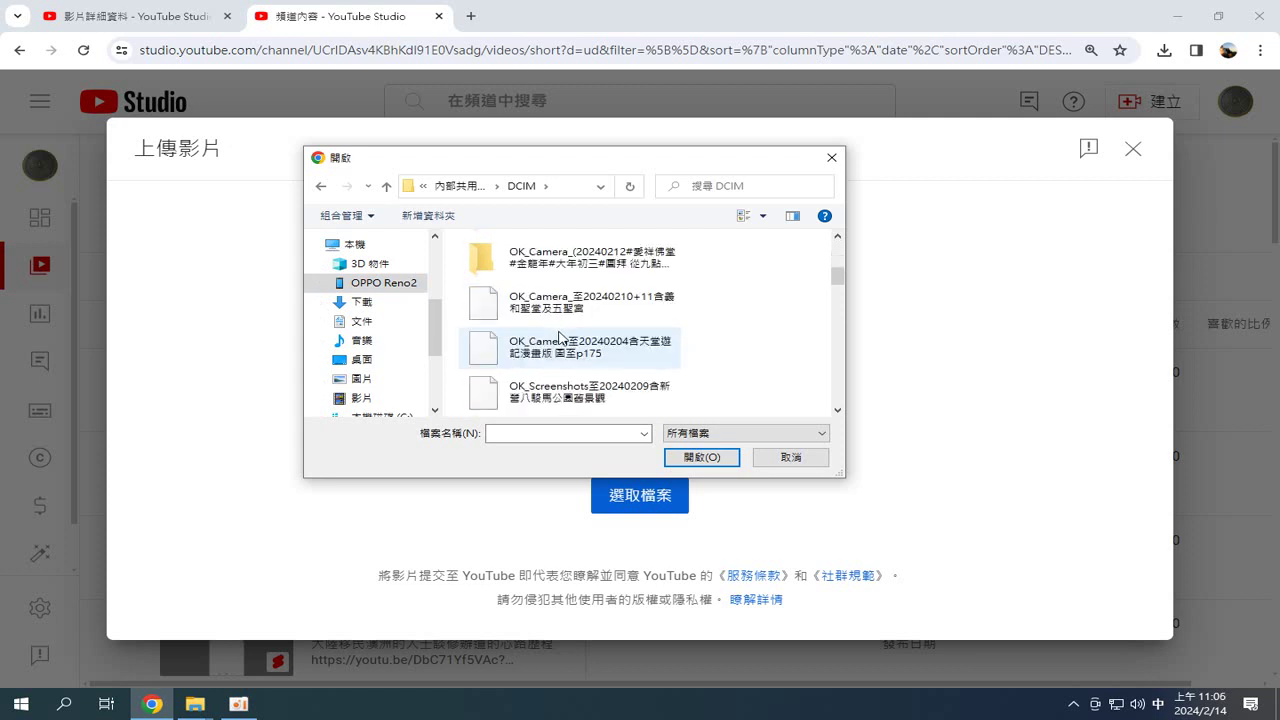
{"action": "double_click", "coordinate": [545, 262]}
- Choose the video file VID20240213#新營區店面房屋出售資訊分享115932 and upload it
{"action": "scroll", "coordinate": [755, 294], "scroll_direction": "down", "scroll_amount": 1}
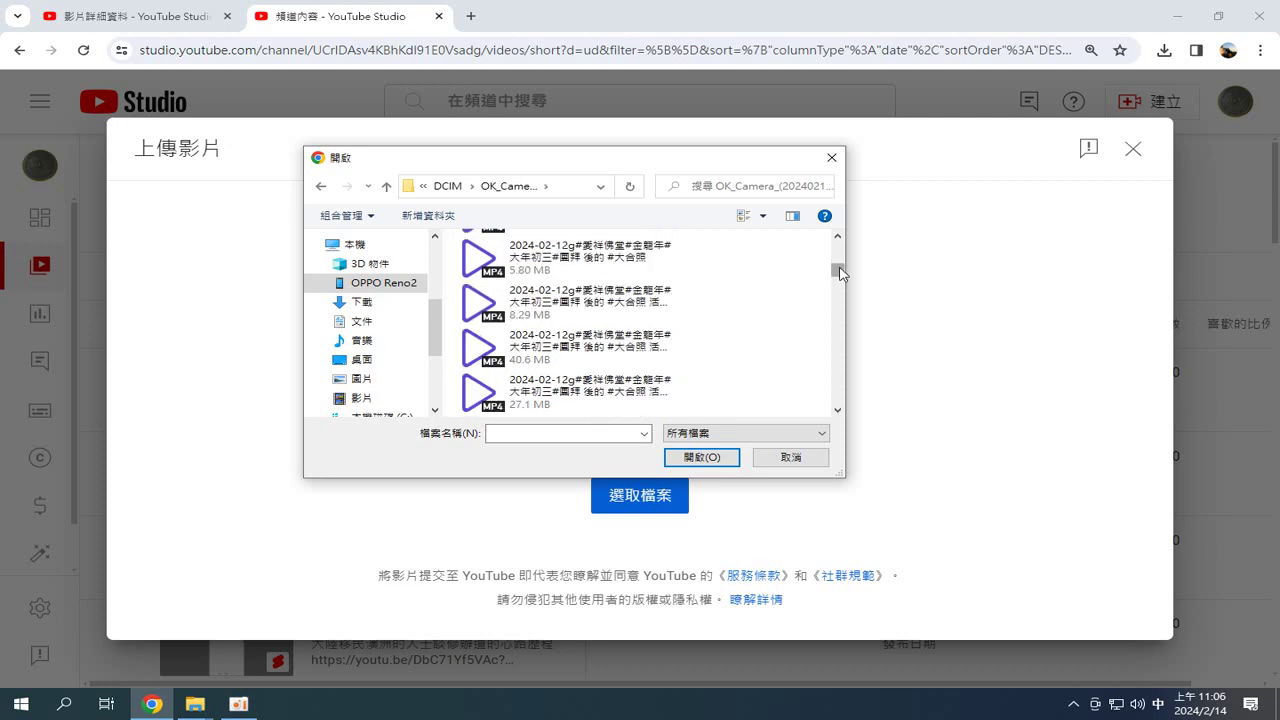
{"action": "left_click_drag", "start_coordinate": [841, 274], "coordinate": [859, 430]}
{"action": "scroll", "coordinate": [680, 280], "scroll_direction": "up", "scroll_amount": 5}
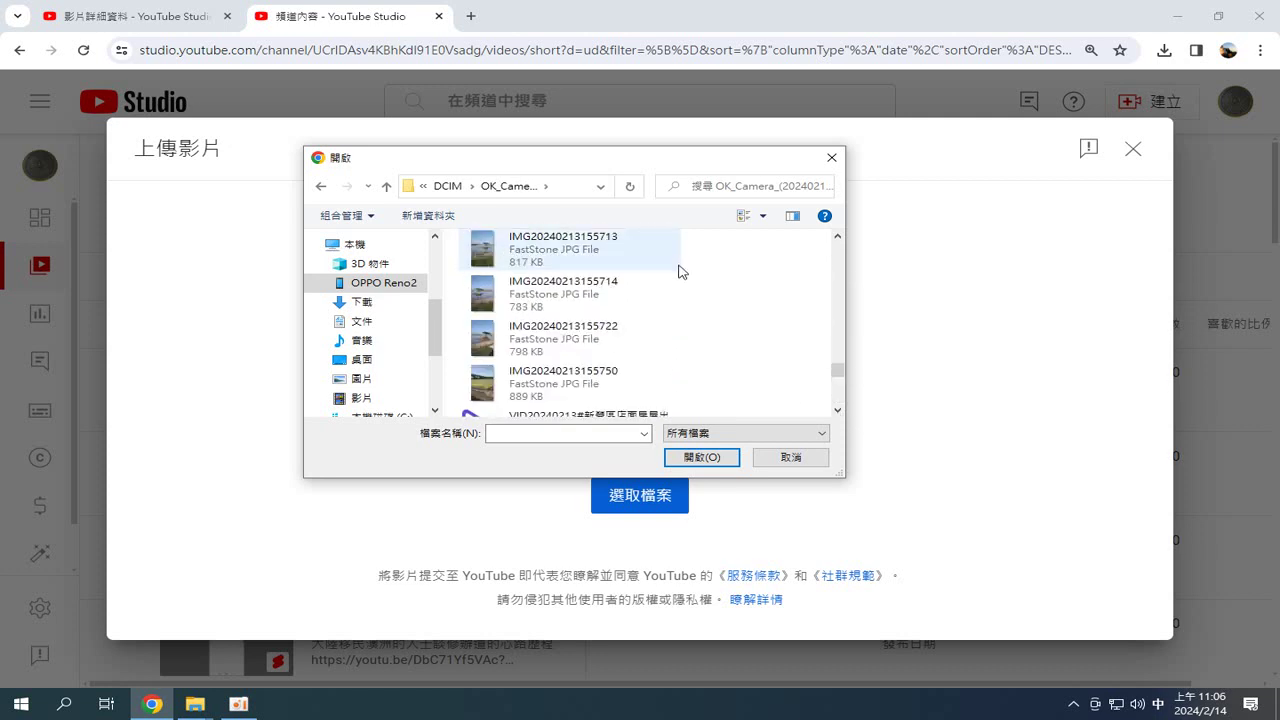
{"action": "left_click", "coordinate": [546, 342]}
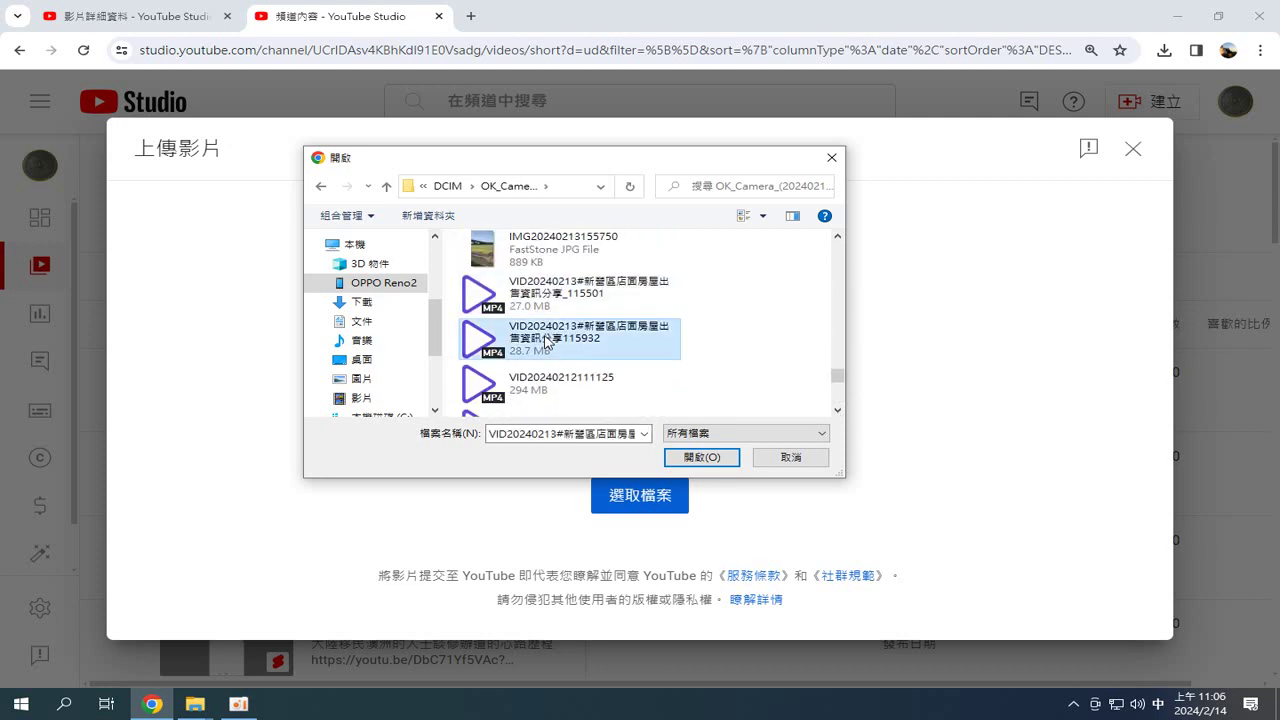
{"action": "double_click", "coordinate": [546, 342]}
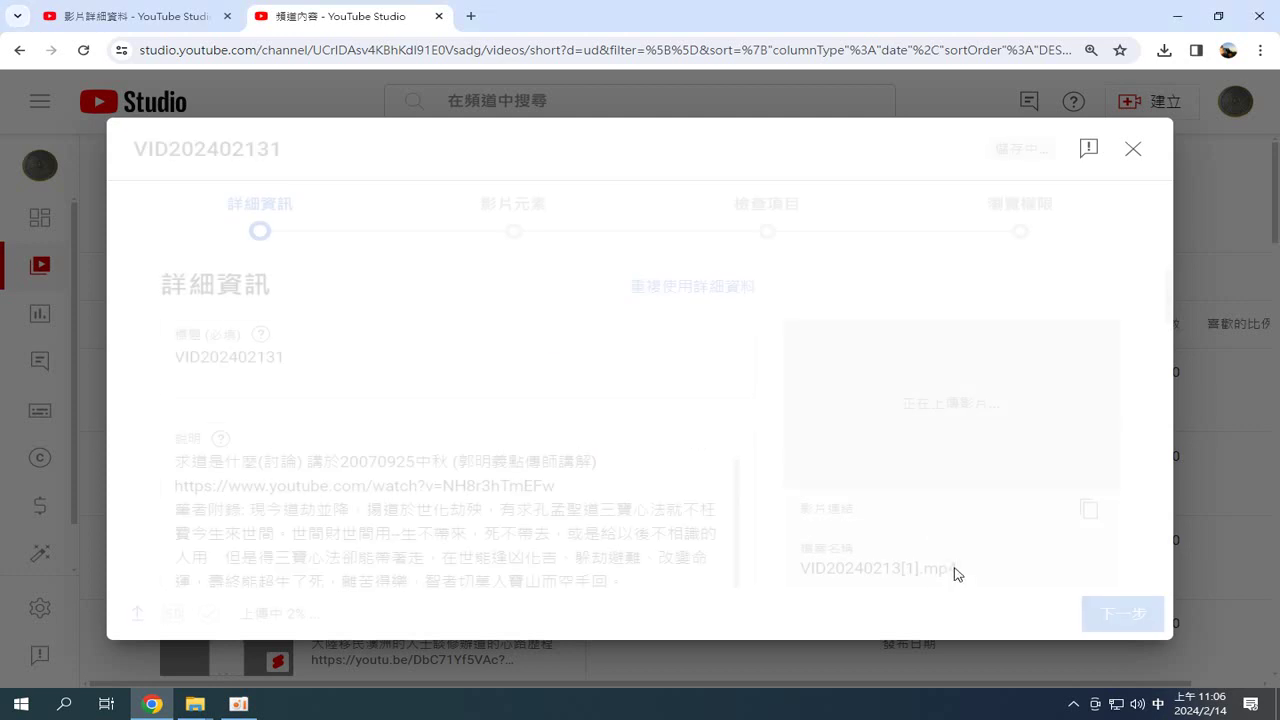
- Go through the upload stages with the prefilled details, publish the second video, and close the upload progress notice
{"action": "left_click", "coordinate": [1122, 614]}
{"action": "left_click", "coordinate": [1122, 614]}
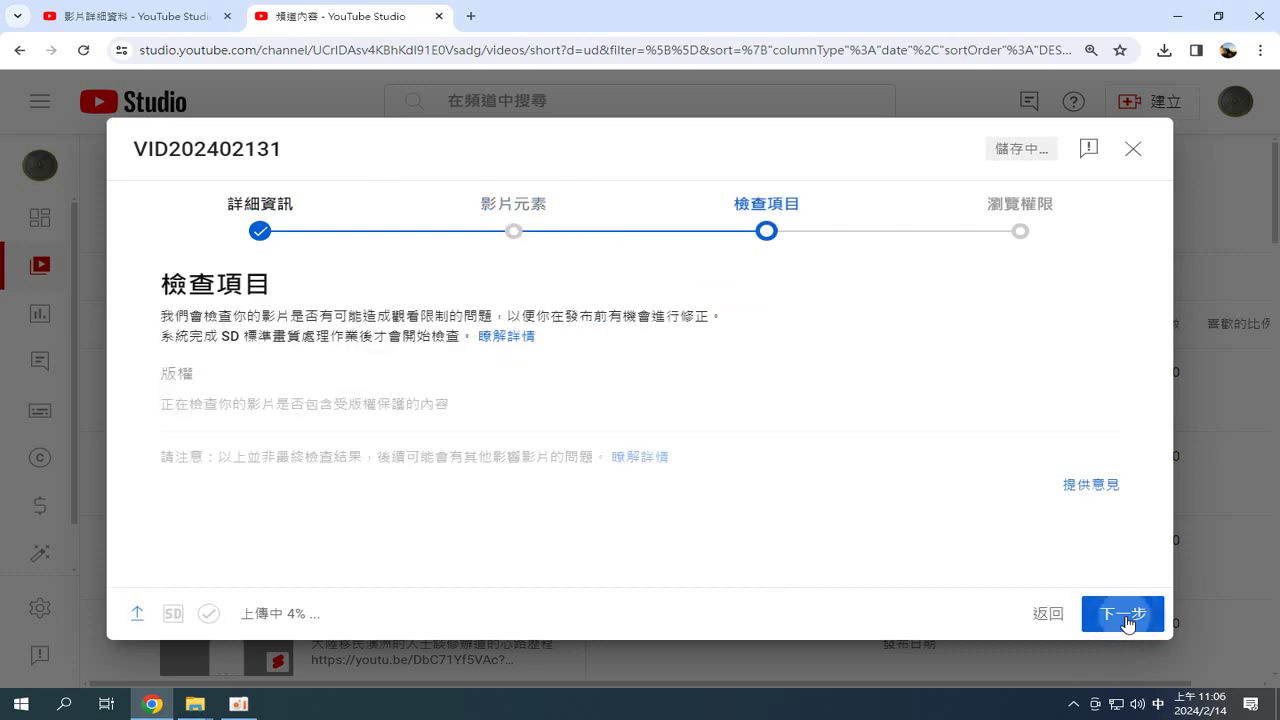
{"action": "left_click", "coordinate": [1122, 614]}
{"action": "left_click", "coordinate": [1122, 614]}
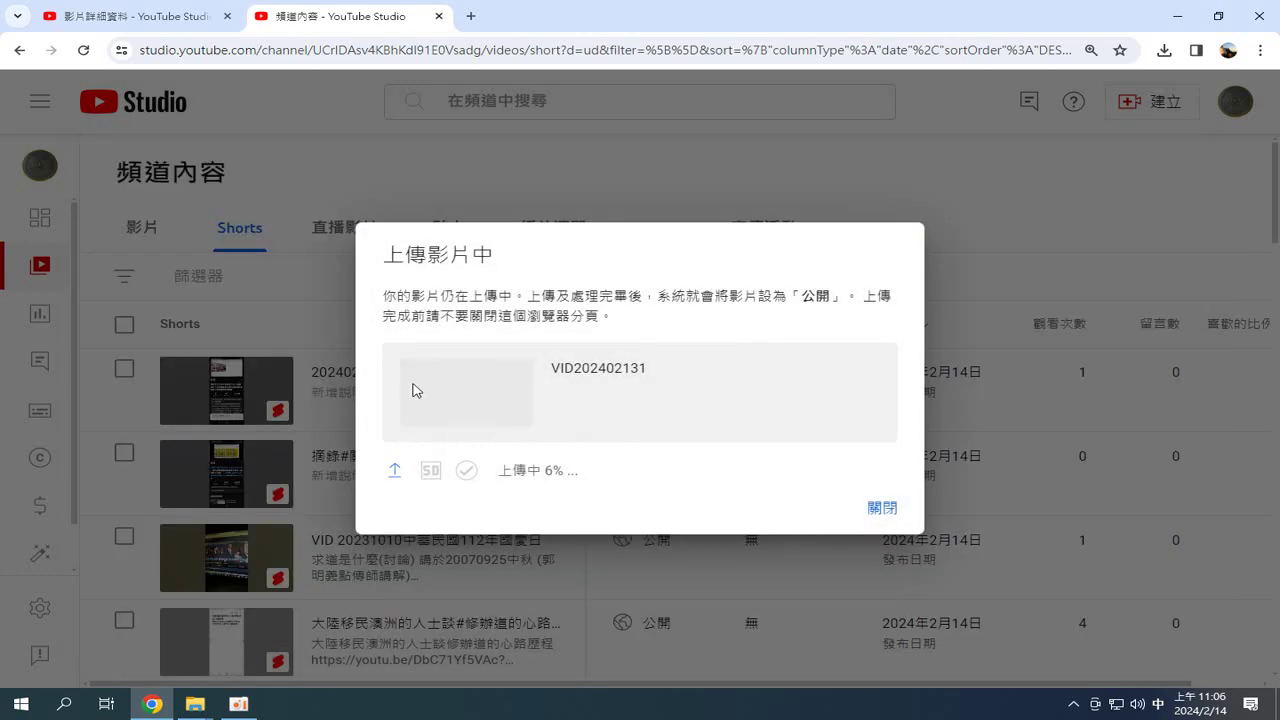
{"action": "left_click", "coordinate": [884, 510]}
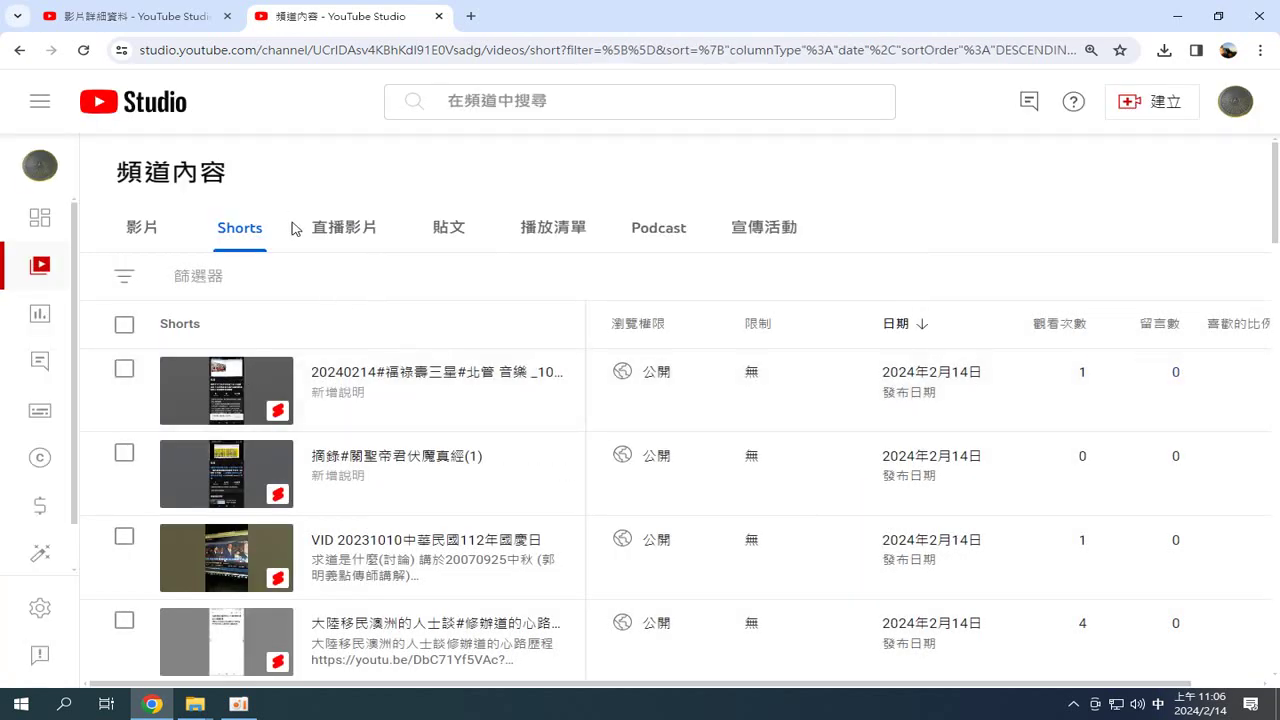
- Switch the channel content from the Shorts list to the 影片 list
{"action": "scroll", "coordinate": [340, 440], "scroll_direction": "down", "scroll_amount": 3}
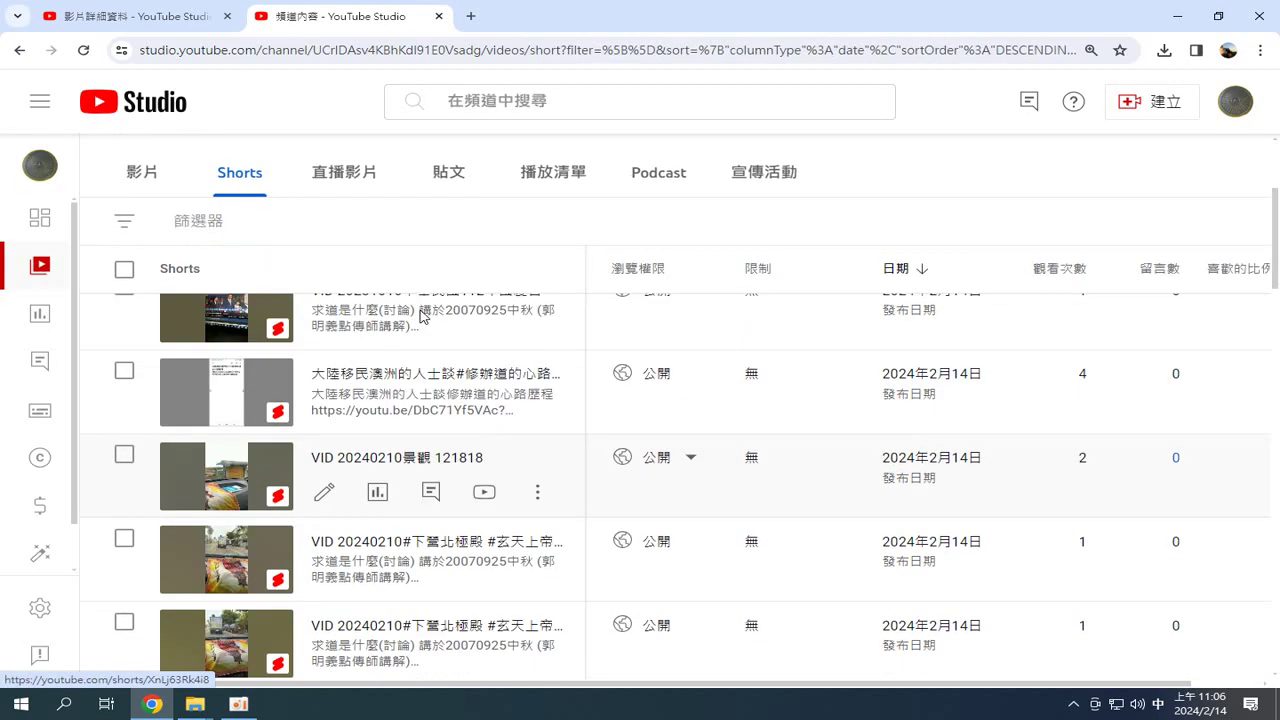
{"action": "scroll", "coordinate": [300, 400], "scroll_direction": "up", "scroll_amount": 3}
{"action": "left_click", "coordinate": [150, 234]}
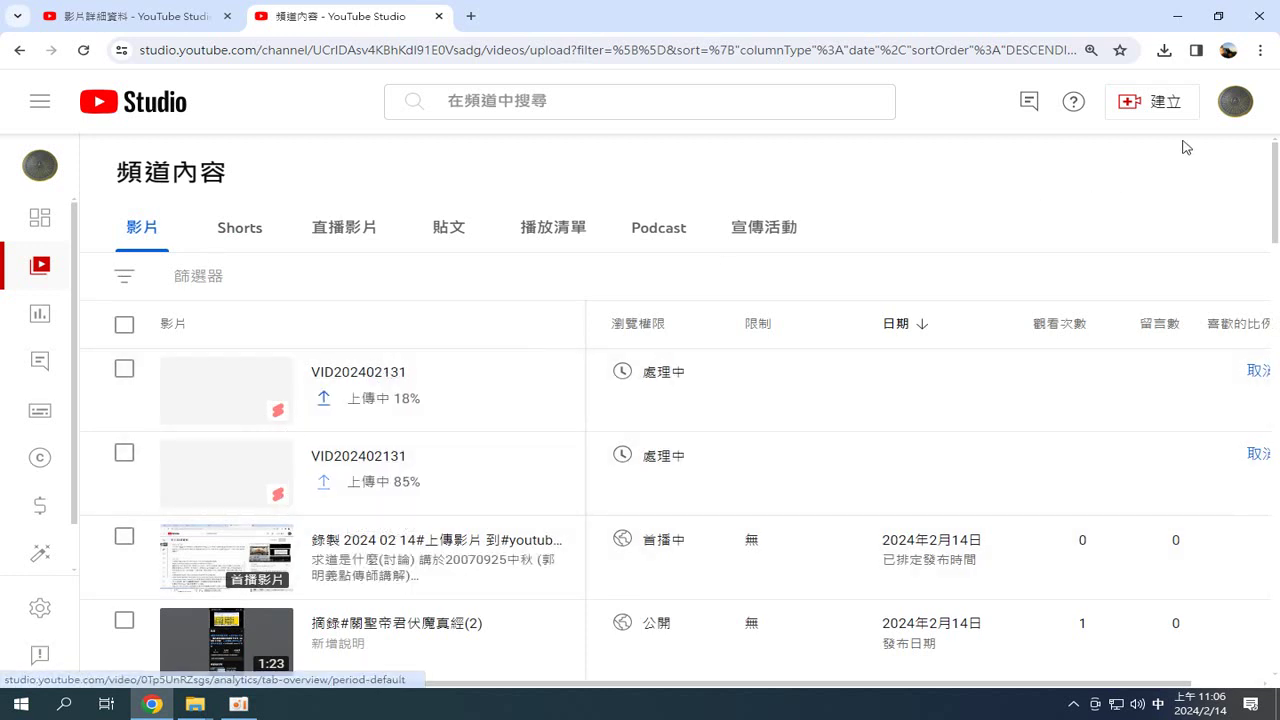
- Start another video upload and browse to 內部共用儲存空間 on the OPPO Reno2 phone
{"action": "left_click", "coordinate": [1140, 102]}
{"action": "left_click", "coordinate": [1095, 150]}
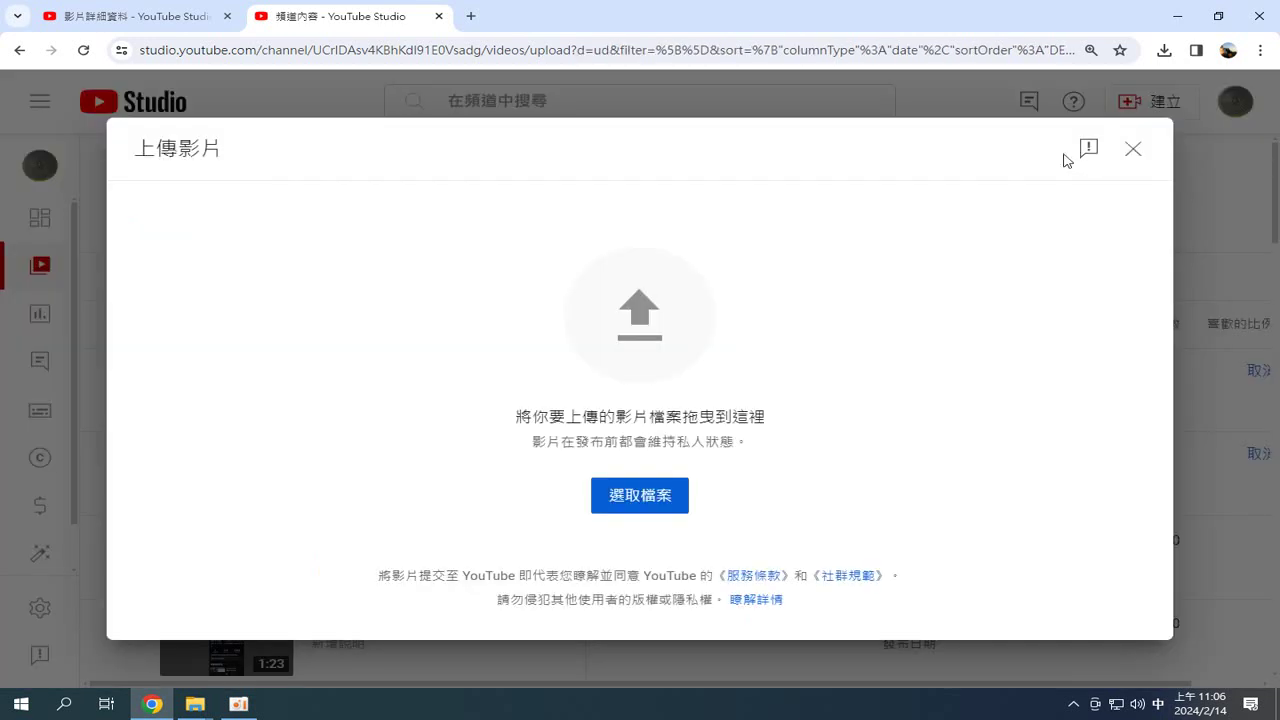
{"action": "left_click", "coordinate": [641, 503]}
{"action": "scroll", "coordinate": [428, 392], "scroll_direction": "down", "scroll_amount": 5}
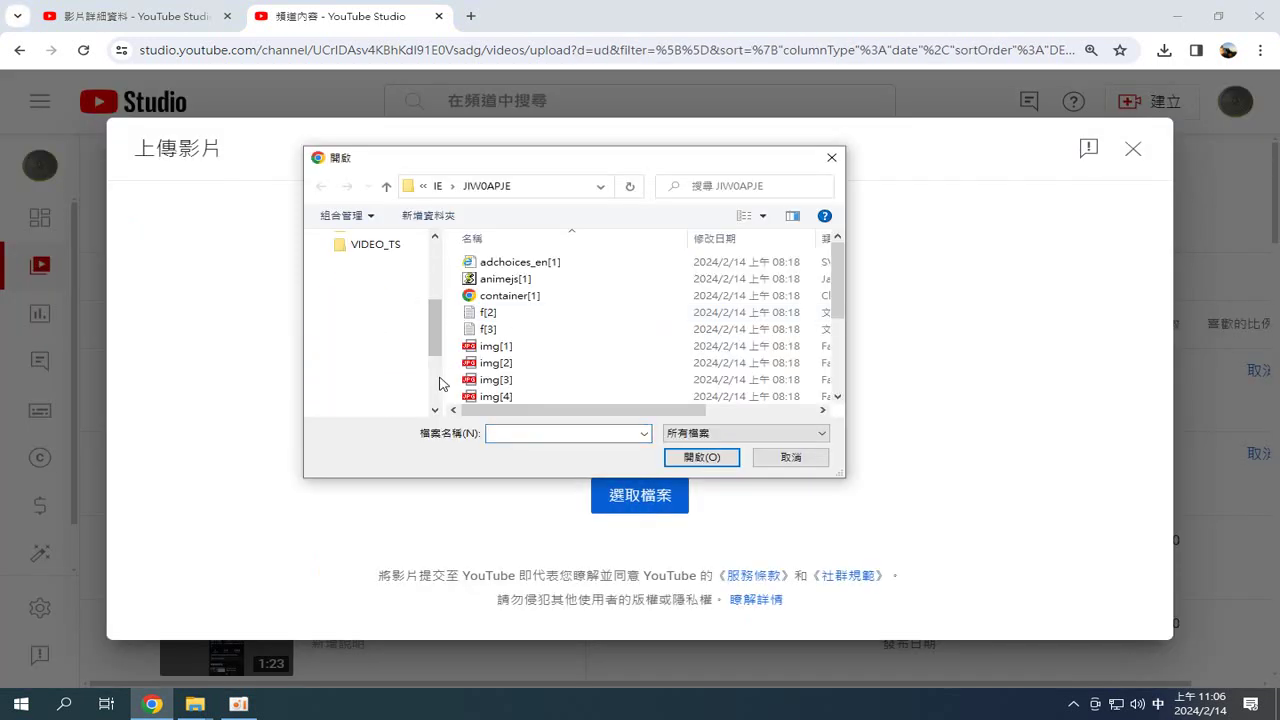
{"action": "left_click", "coordinate": [389, 285]}
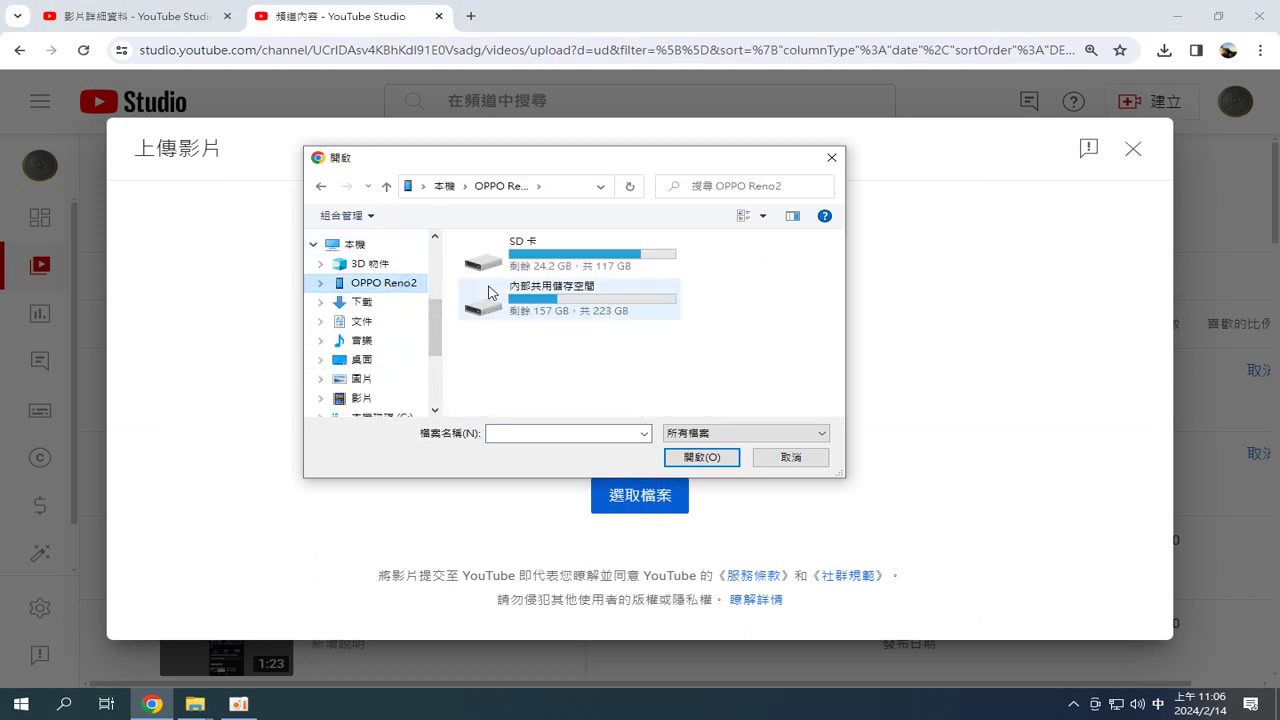
{"action": "double_click", "coordinate": [545, 299]}
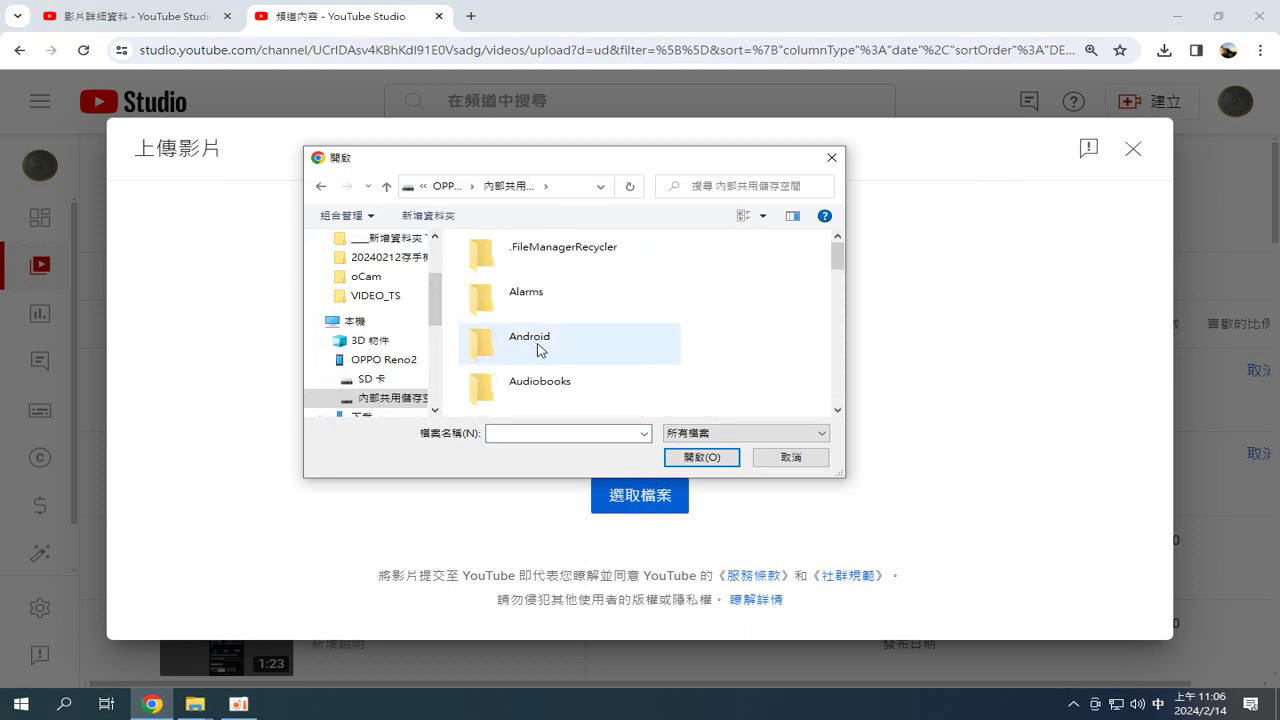
- Open the DCIM folder and its OK_Camera_(20240212#愛祥佛堂 subfolder to find the next video
{"action": "scroll", "coordinate": [540, 350], "scroll_direction": "down", "scroll_amount": 2}
{"action": "scroll", "coordinate": [540, 350], "scroll_direction": "down", "scroll_amount": 5}
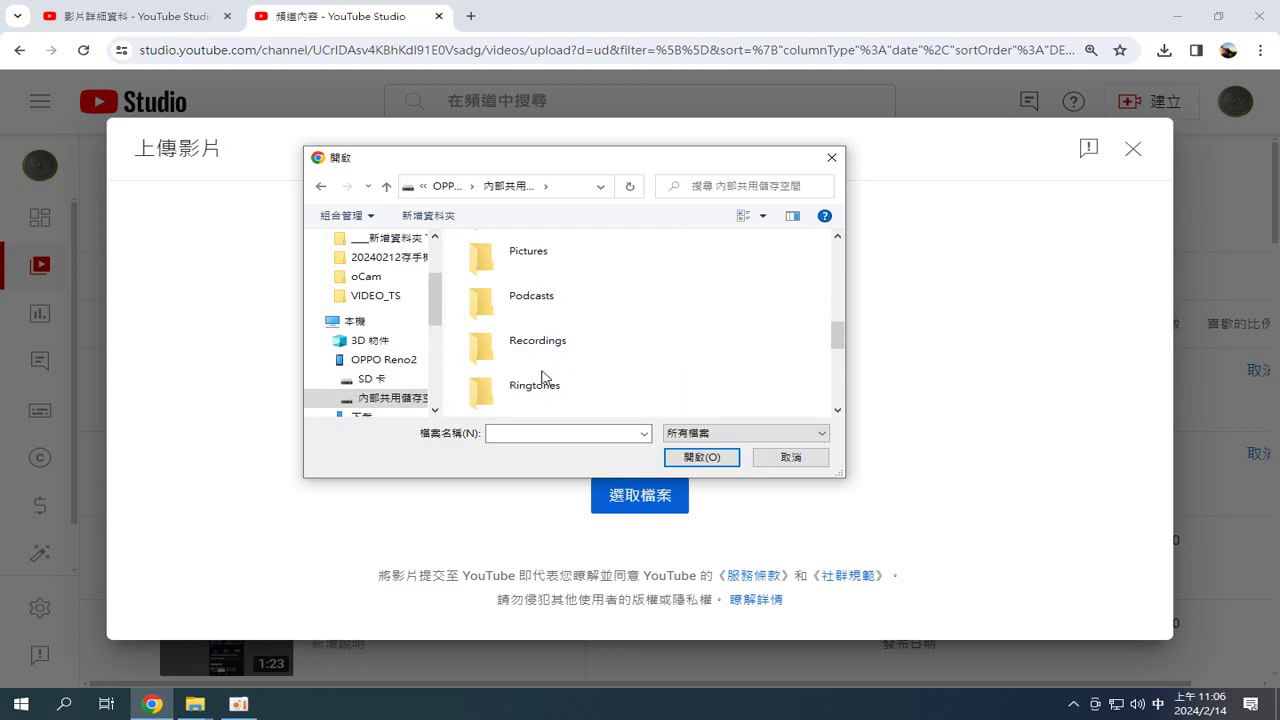
{"action": "scroll", "coordinate": [538, 304], "scroll_direction": "up", "scroll_amount": 5}
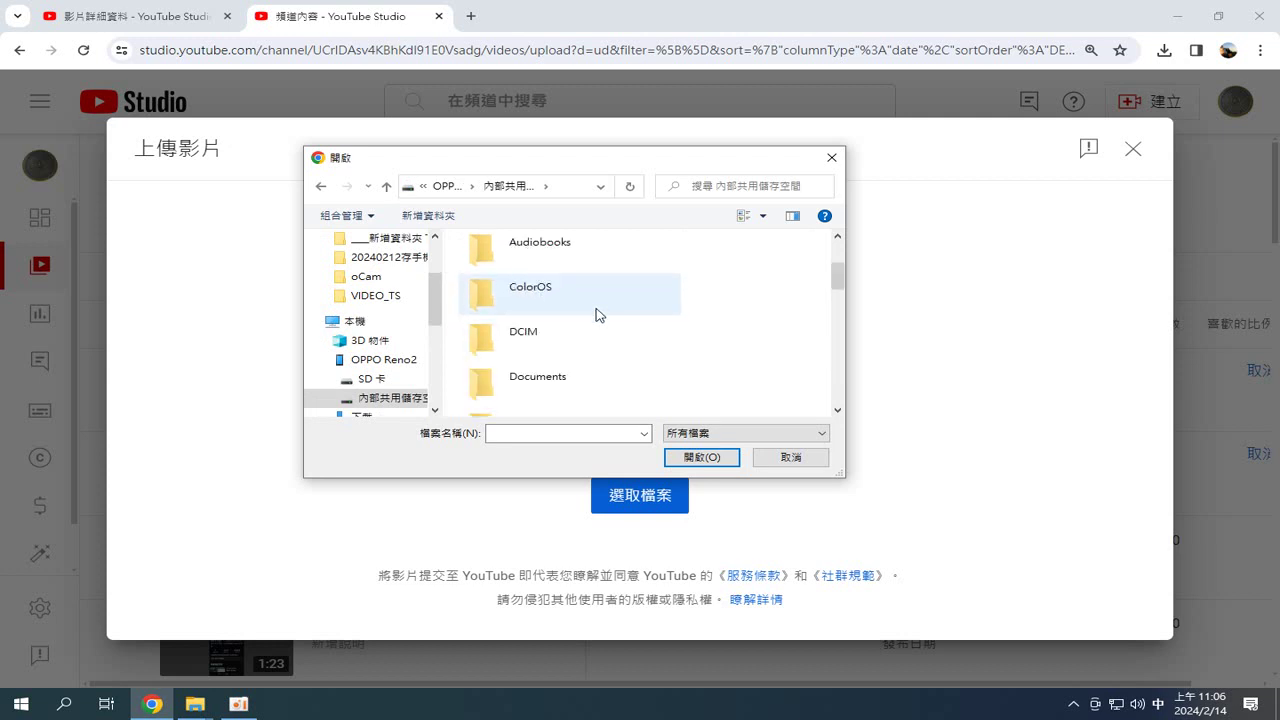
{"action": "double_click", "coordinate": [527, 344]}
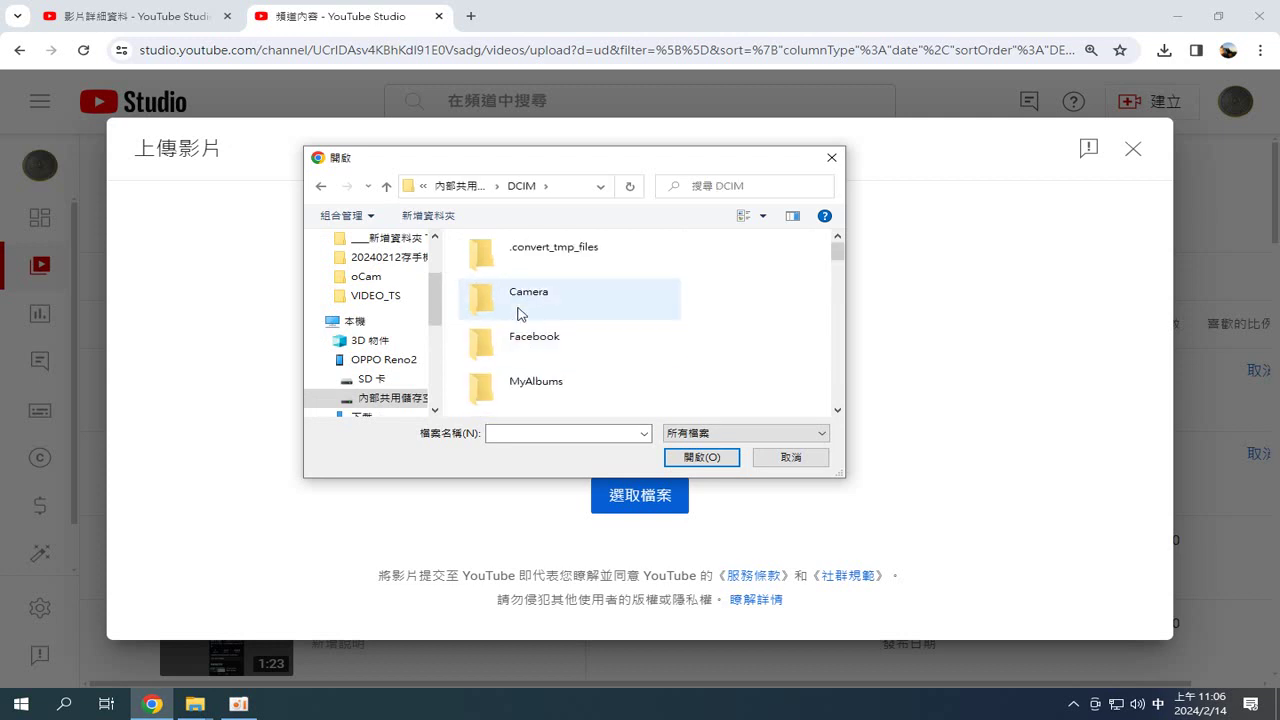
{"action": "scroll", "coordinate": [570, 316], "scroll_direction": "down", "scroll_amount": 3}
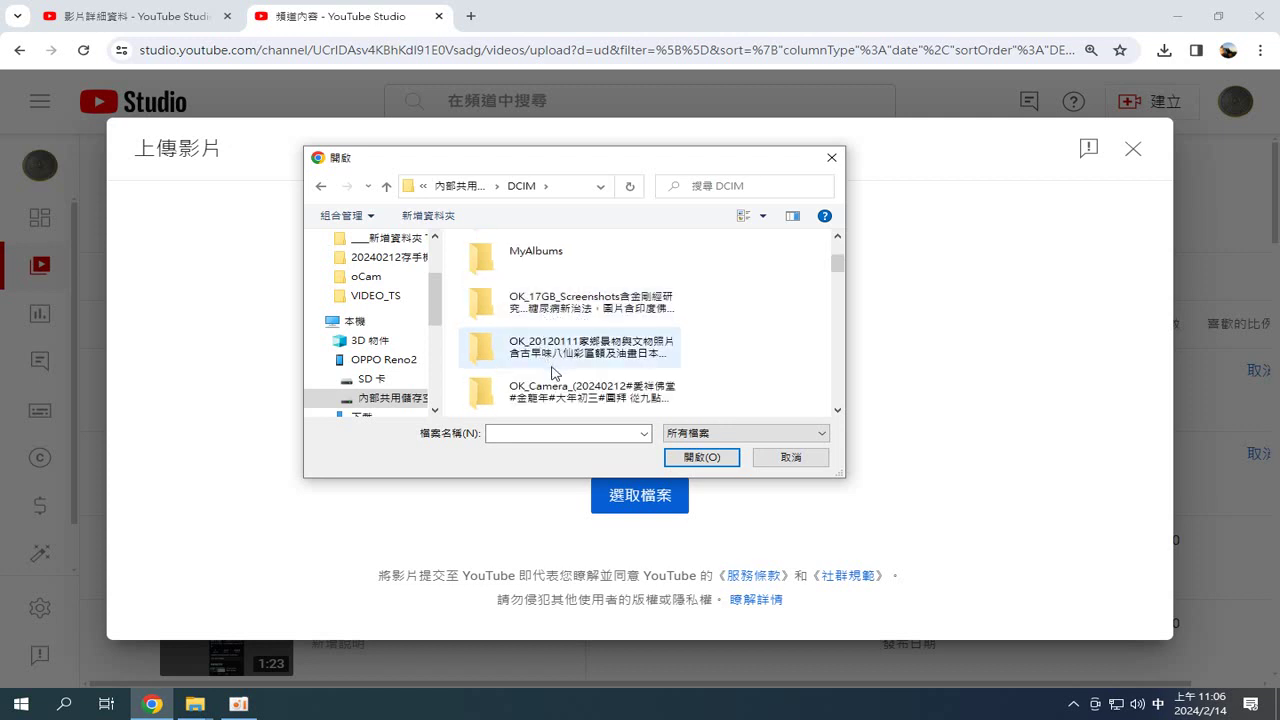
{"action": "scroll", "coordinate": [552, 372], "scroll_direction": "down", "scroll_amount": 3}
{"action": "double_click", "coordinate": [565, 258]}
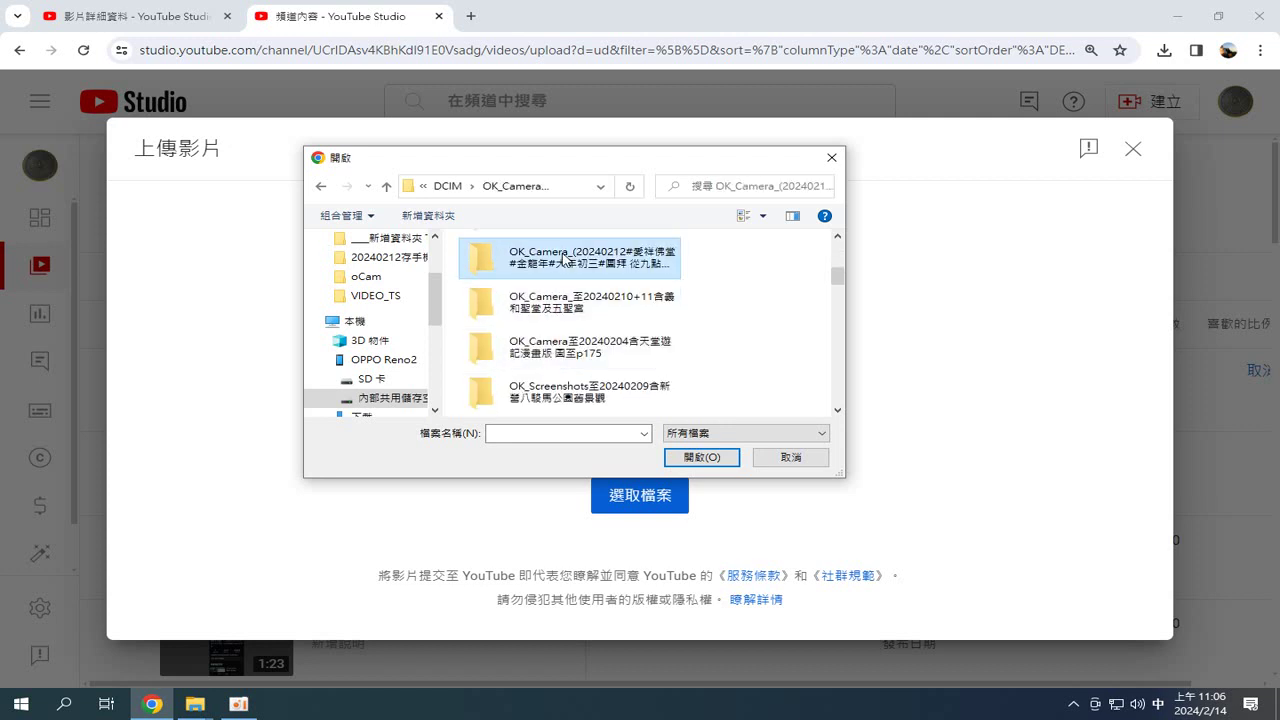
{"action": "scroll", "coordinate": [640, 320], "scroll_direction": "down", "scroll_amount": 5}
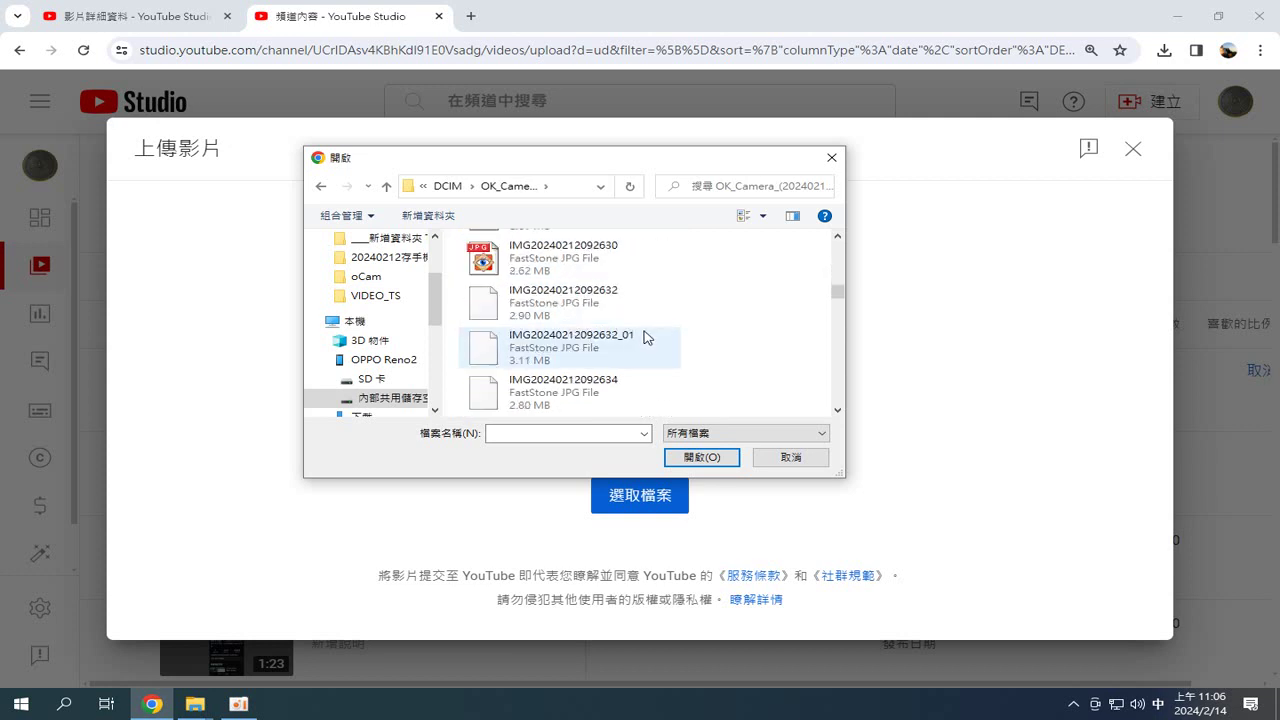
{"action": "scroll", "coordinate": [645, 340], "scroll_direction": "down", "scroll_amount": 15}
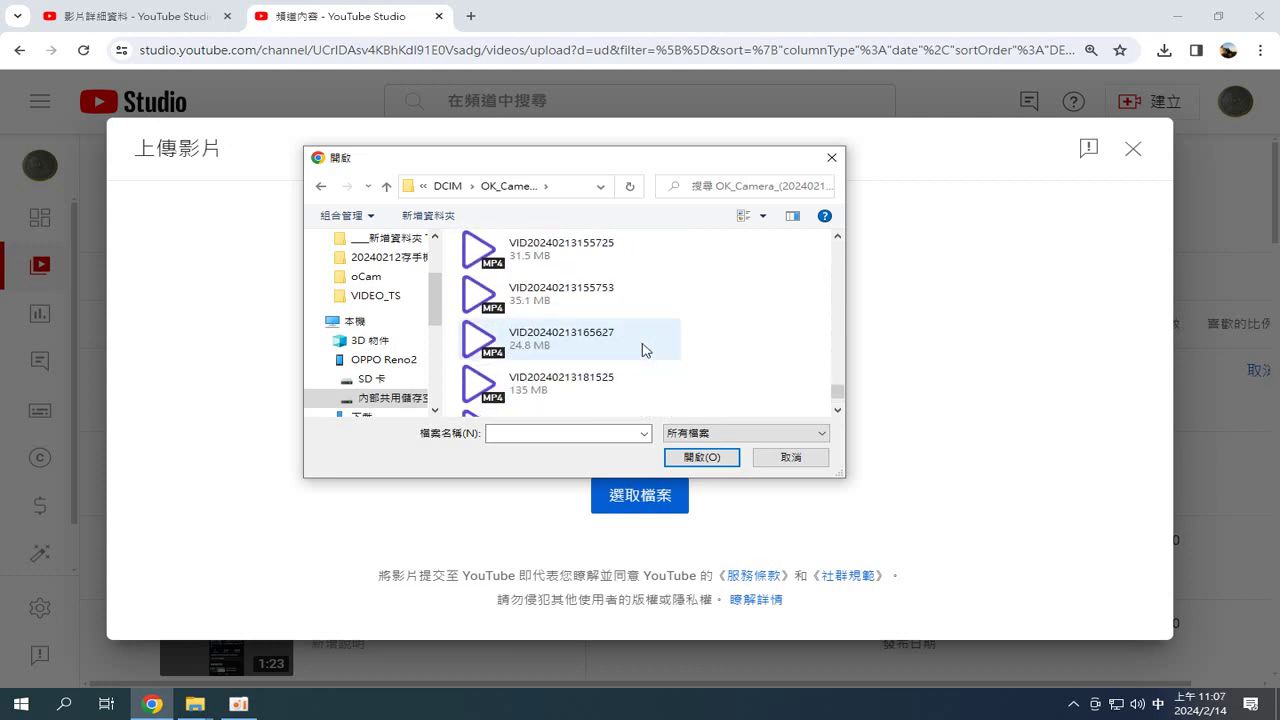
{"action": "scroll", "coordinate": [605, 288], "scroll_direction": "up", "scroll_amount": 3}
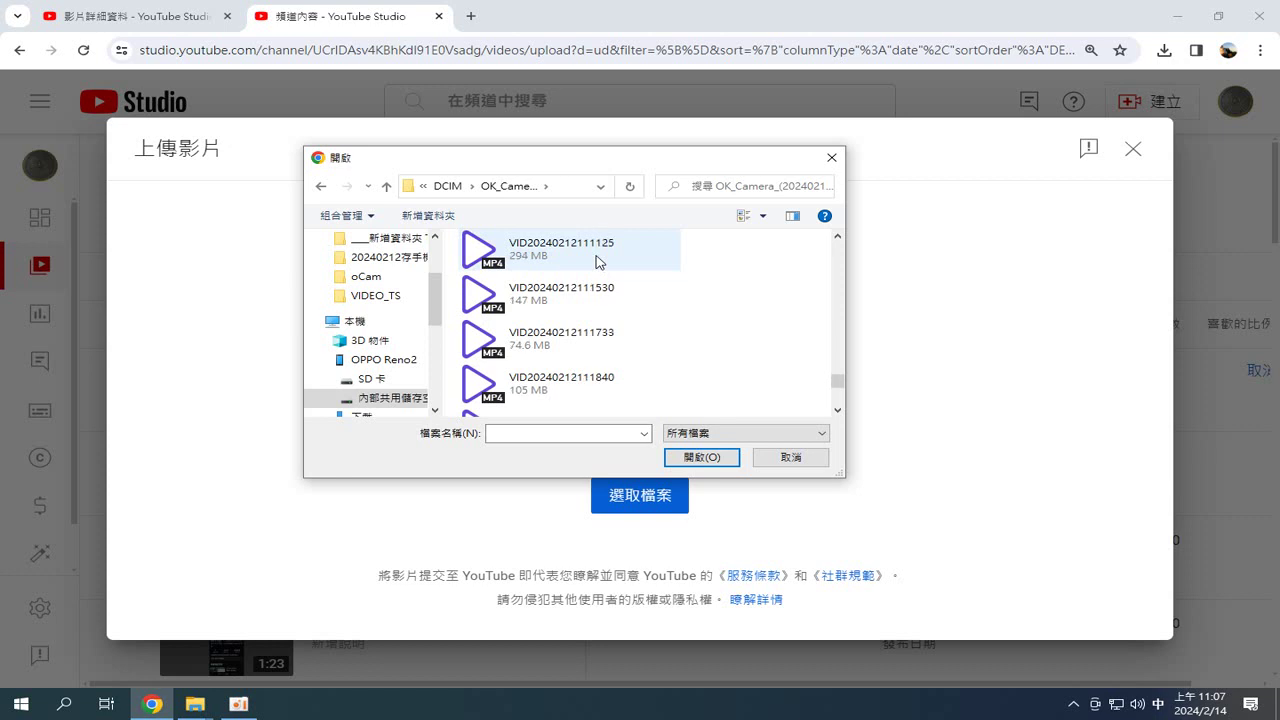
{"action": "scroll", "coordinate": [582, 302], "scroll_direction": "up", "scroll_amount": 3}
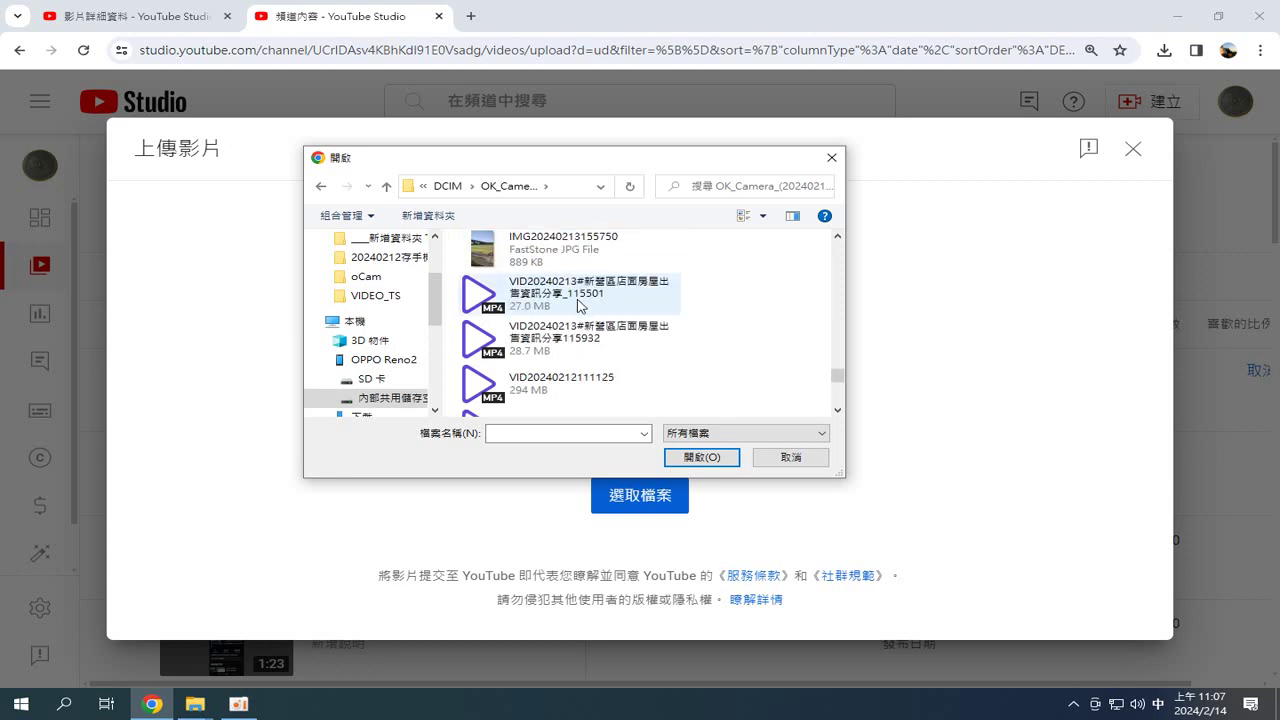
{"action": "left_click", "coordinate": [578, 390]}
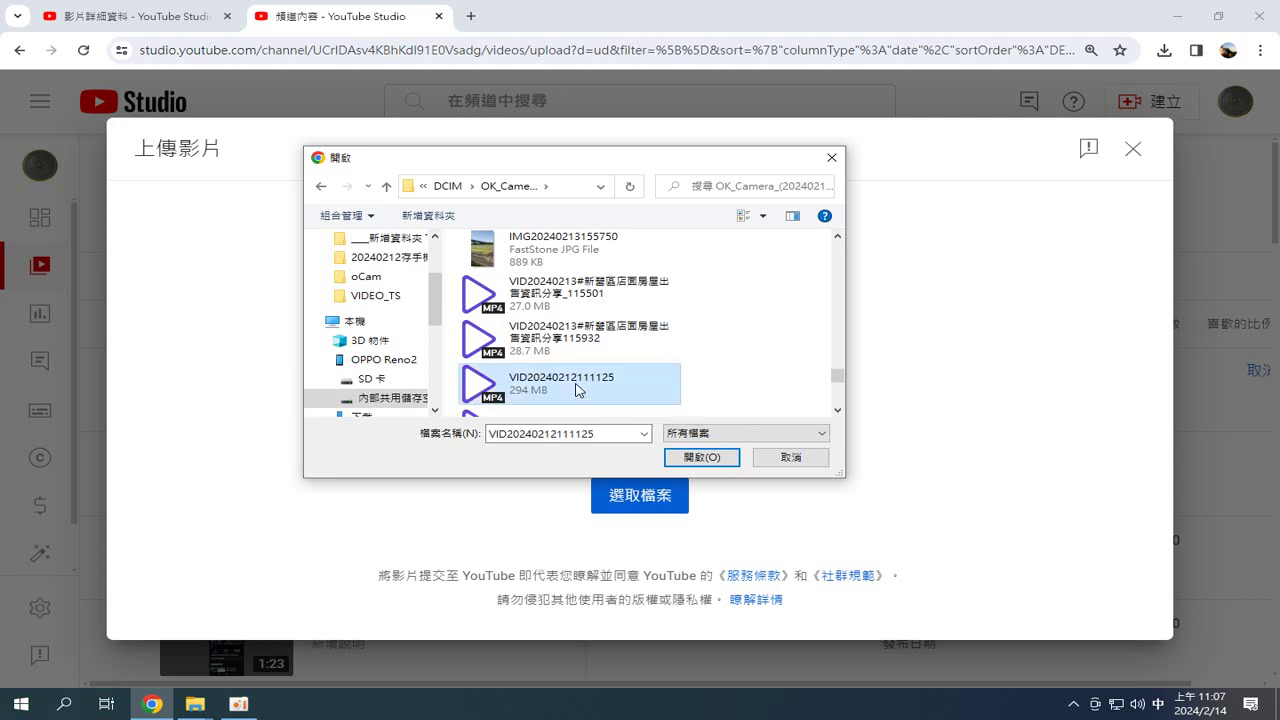
{"action": "scroll", "coordinate": [577, 390], "scroll_direction": "down", "scroll_amount": 3}
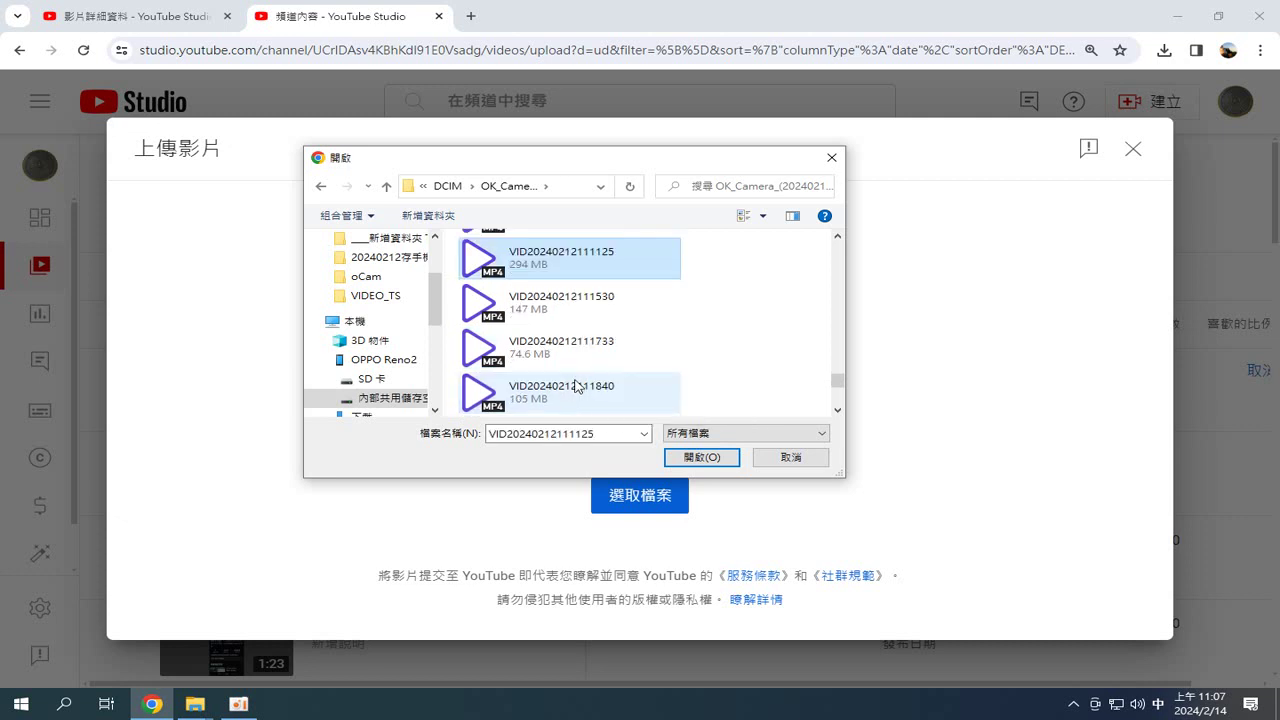
{"action": "left_click", "coordinate": [563, 305]}
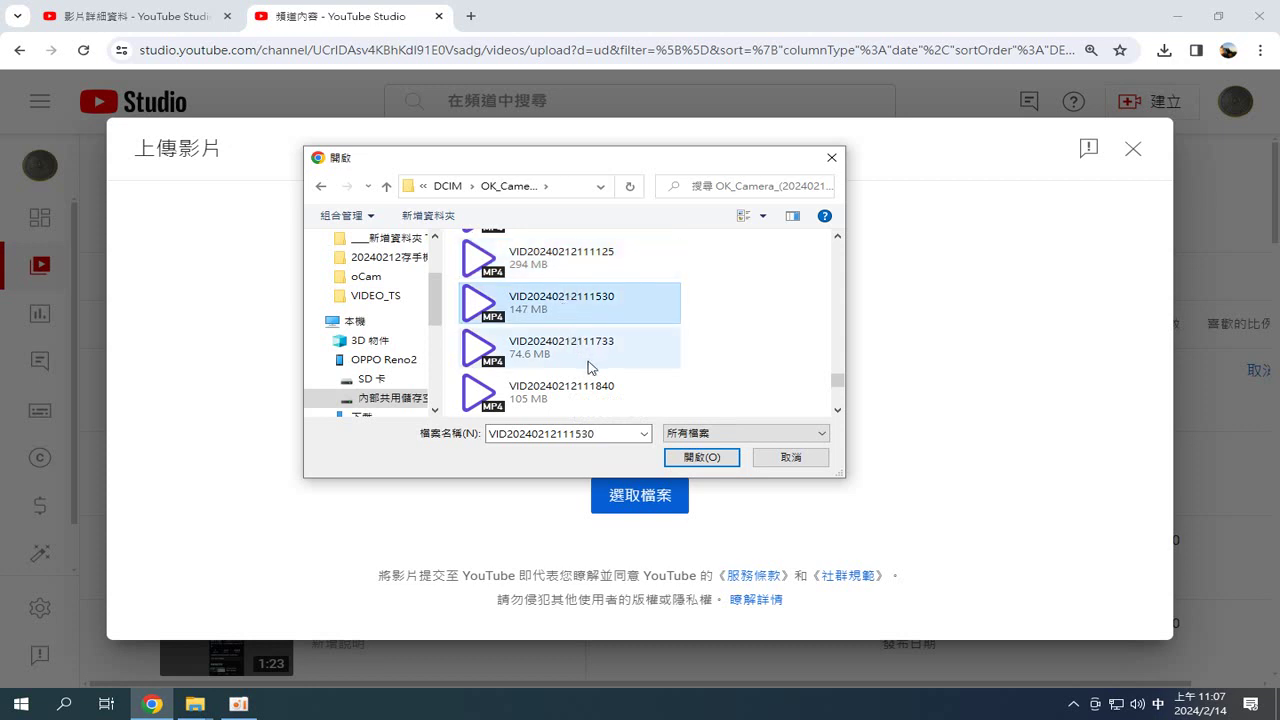
{"action": "left_click", "coordinate": [707, 459]}
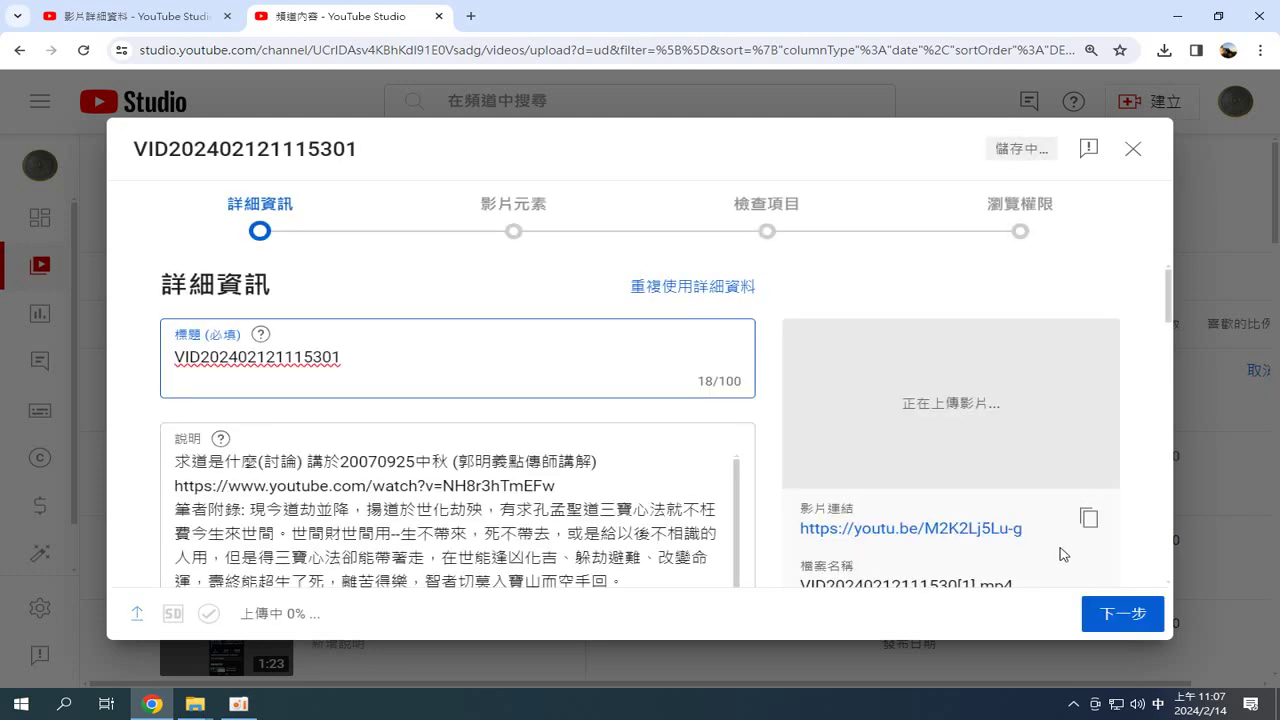
{"action": "left_click", "coordinate": [1105, 617]}
{"action": "left_click", "coordinate": [1115, 615]}
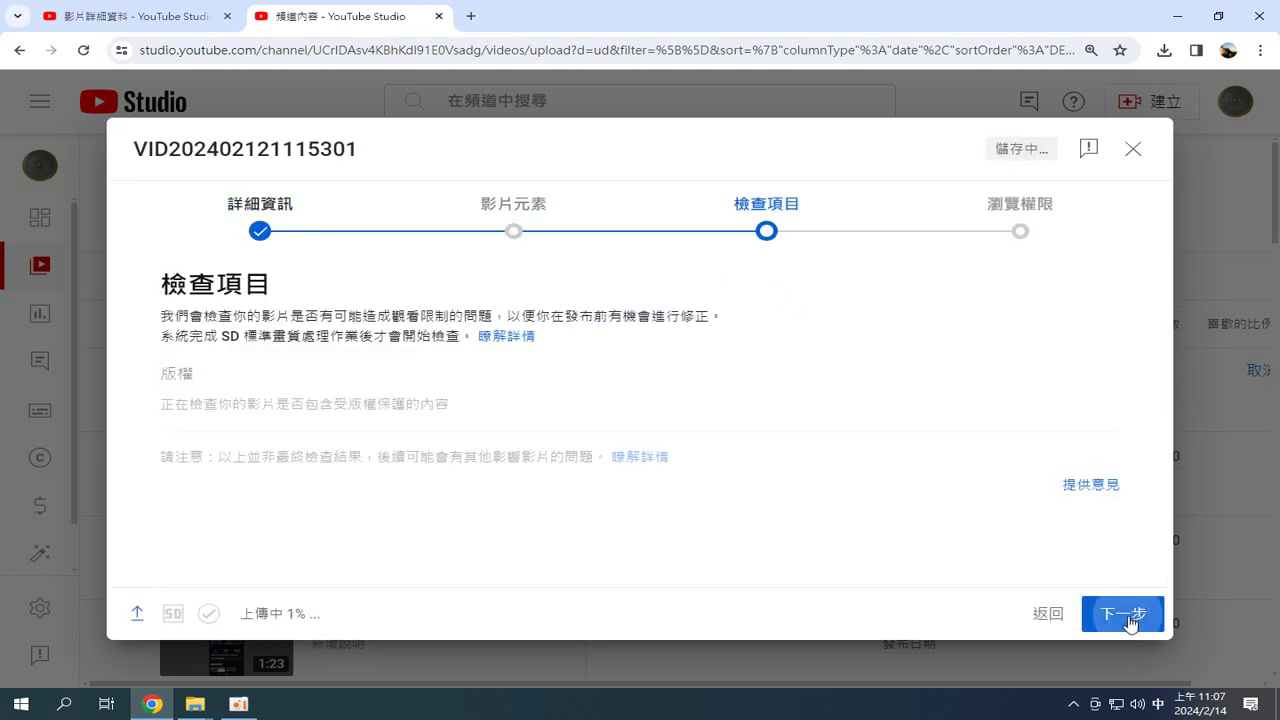
{"action": "left_click", "coordinate": [1128, 617]}
{"action": "left_click", "coordinate": [1129, 617]}
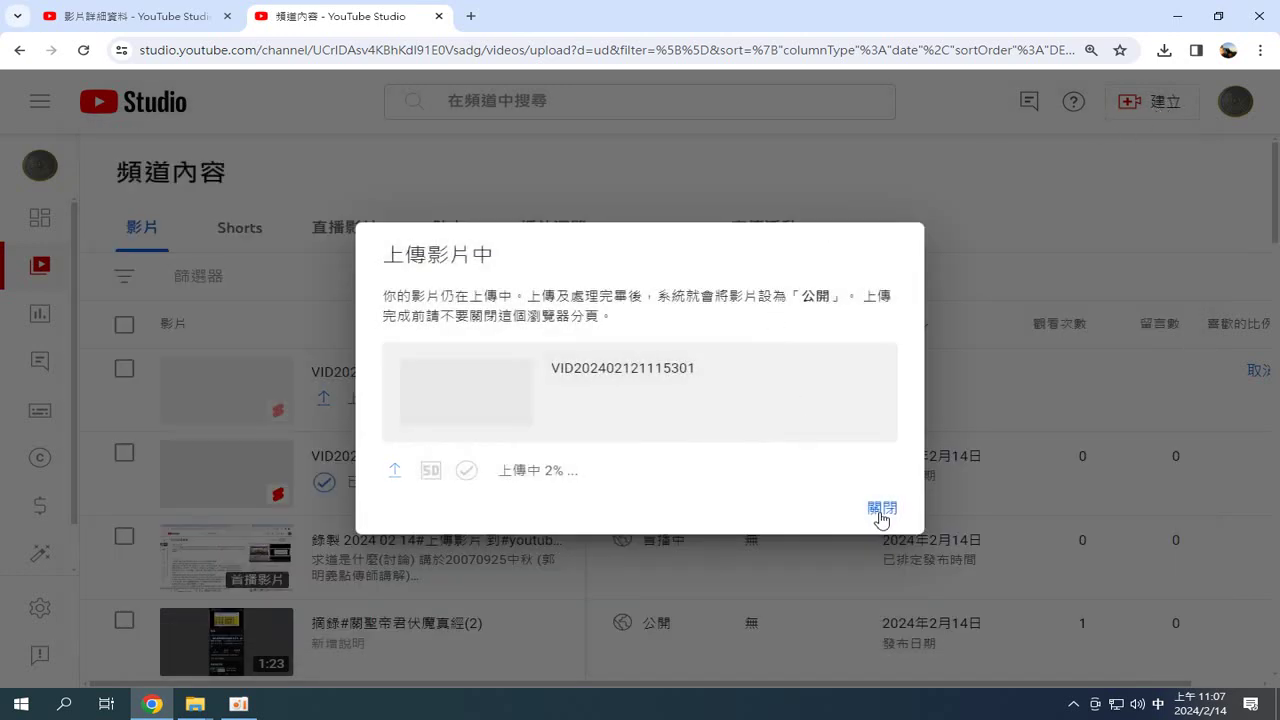
{"action": "left_click", "coordinate": [881, 512]}
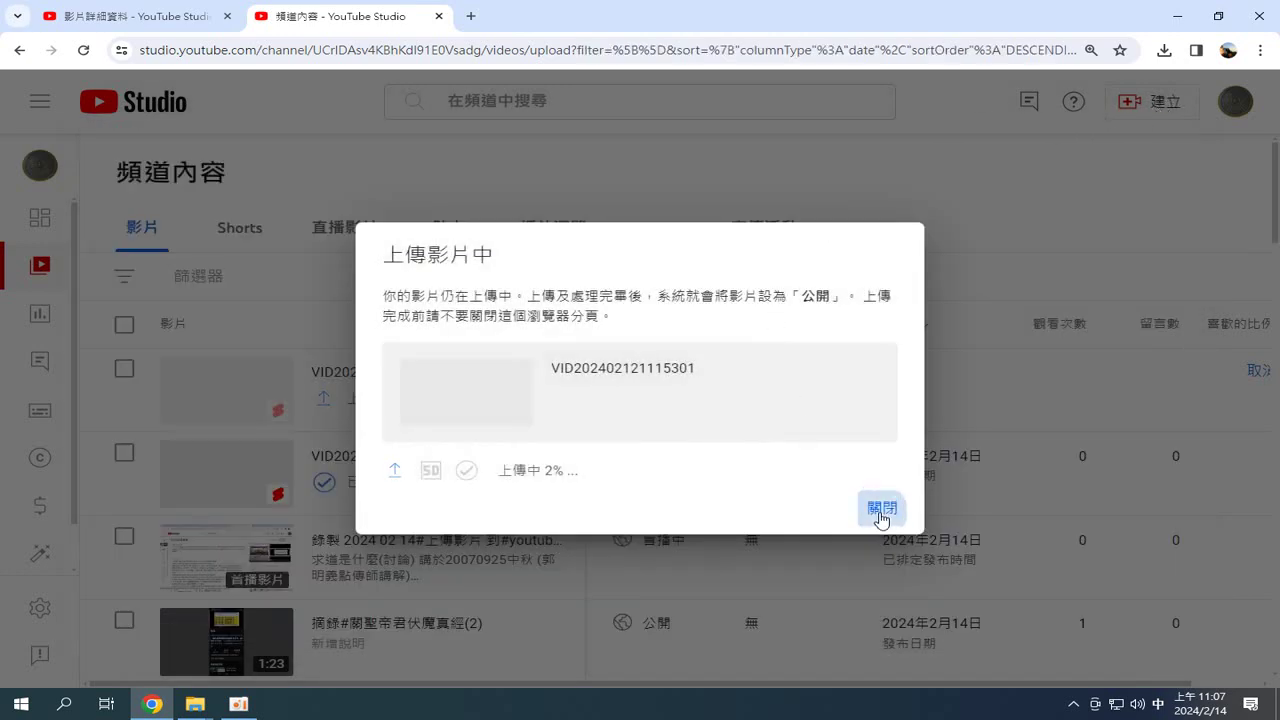
- Start a new video upload and browse the OPPO Reno2 phone to its 內部共用儲存空間
{"action": "left_click", "coordinate": [1140, 101]}
{"action": "left_click", "coordinate": [1094, 146]}
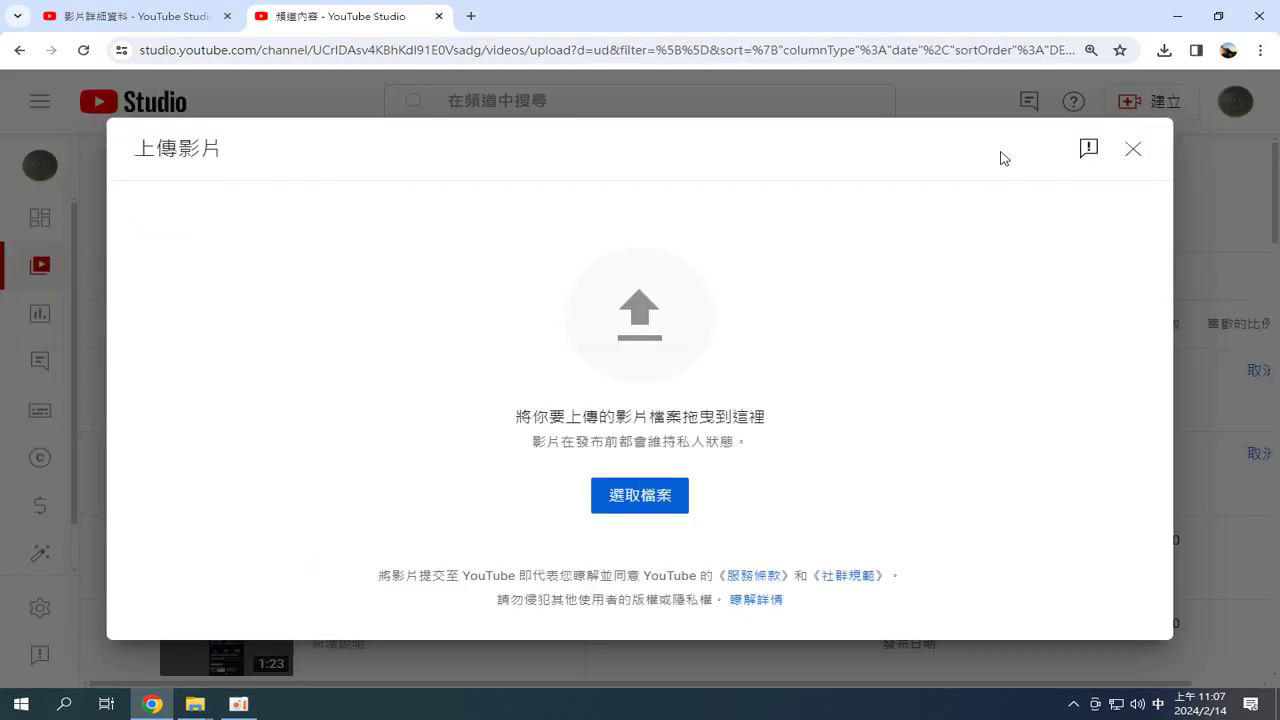
{"action": "left_click", "coordinate": [647, 507]}
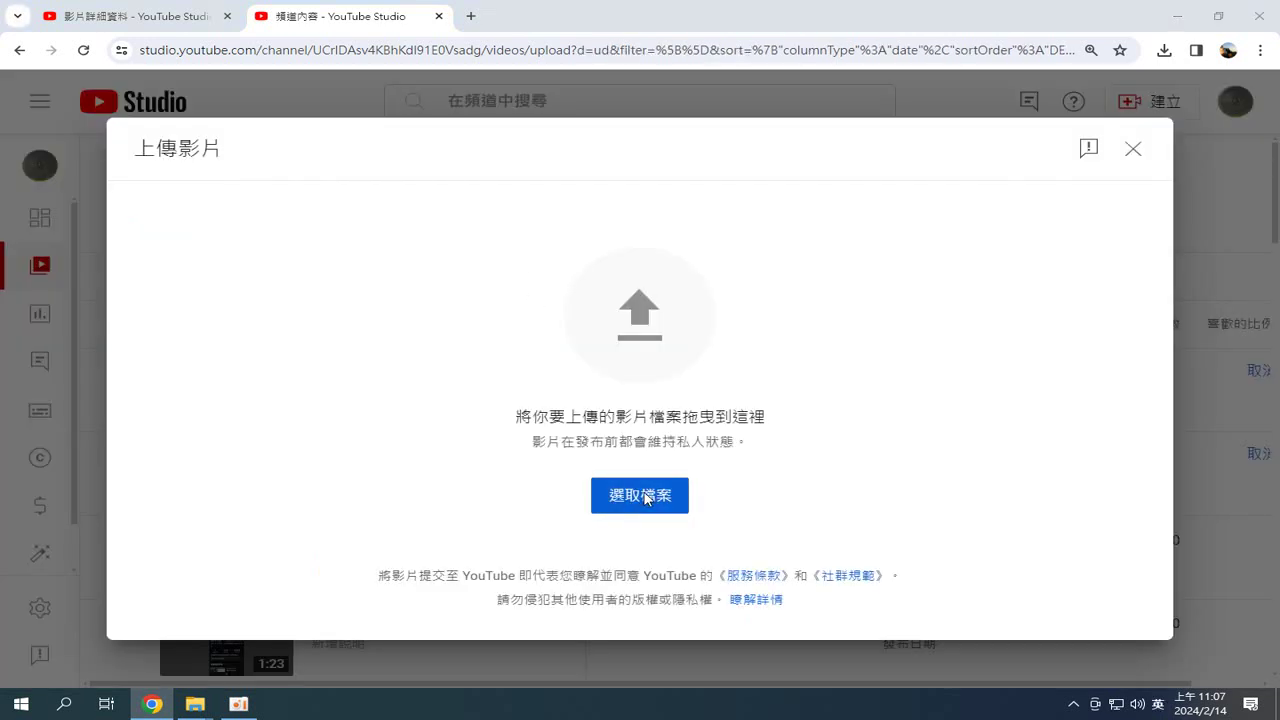
{"action": "scroll", "coordinate": [437, 382], "scroll_direction": "down", "scroll_amount": 3}
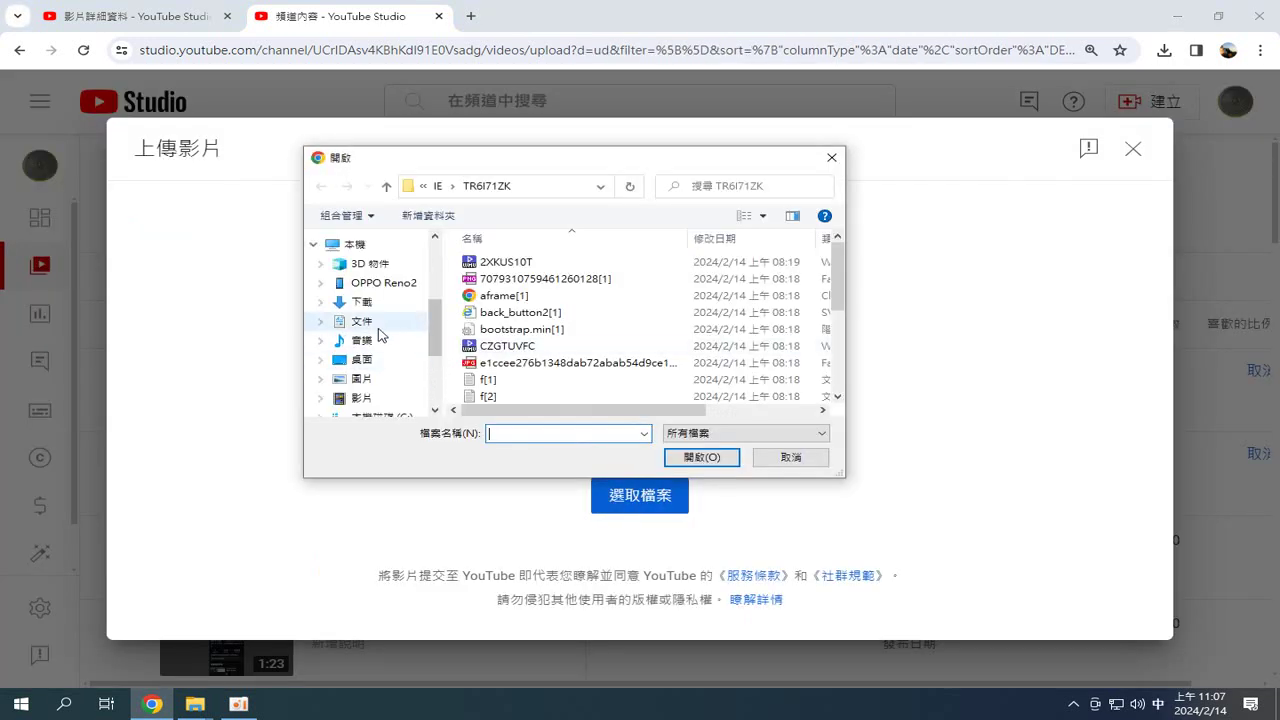
{"action": "left_click", "coordinate": [380, 288]}
{"action": "double_click", "coordinate": [551, 306]}
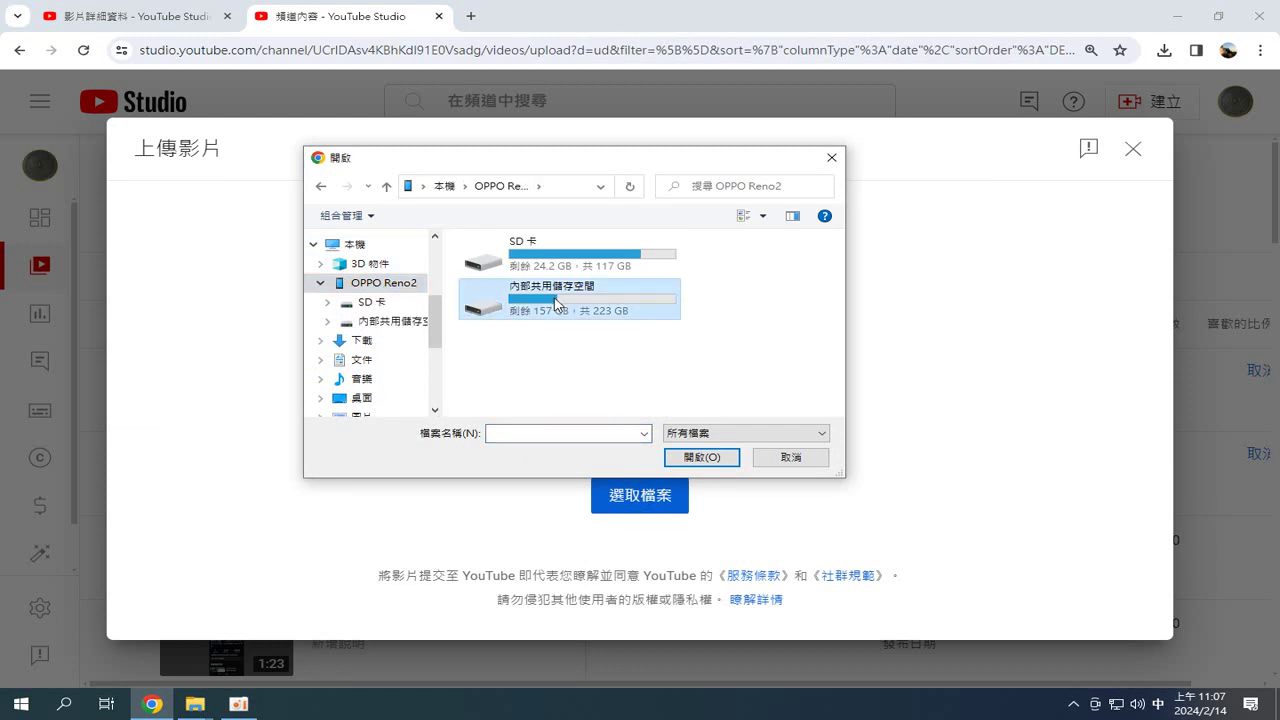
- Open the DCIM folder and its OK_Camera_(20240212#愛祥佛堂 subfolder
{"action": "scroll", "coordinate": [560, 345], "scroll_direction": "down", "scroll_amount": 2}
{"action": "scroll", "coordinate": [545, 345], "scroll_direction": "down", "scroll_amount": 2}
{"action": "scroll", "coordinate": [537, 320], "scroll_direction": "up", "scroll_amount": 2}
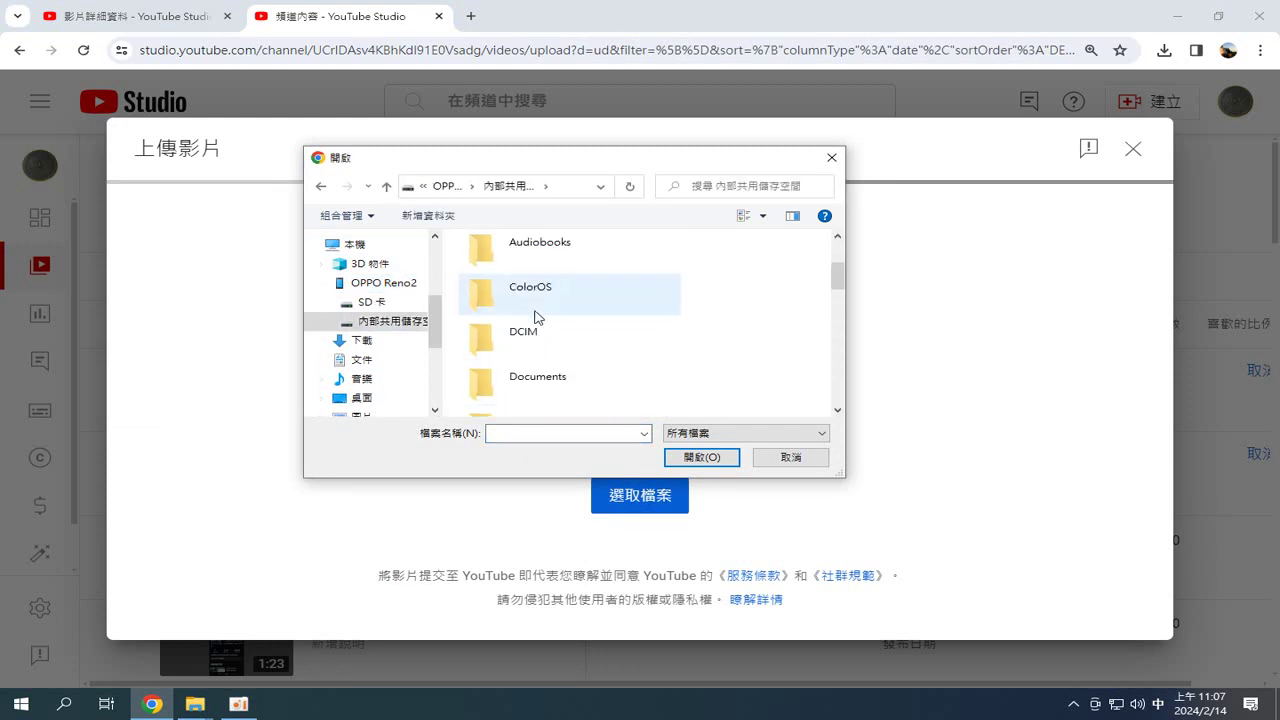
{"action": "double_click", "coordinate": [524, 341]}
{"action": "scroll", "coordinate": [527, 345], "scroll_direction": "down", "scroll_amount": 2}
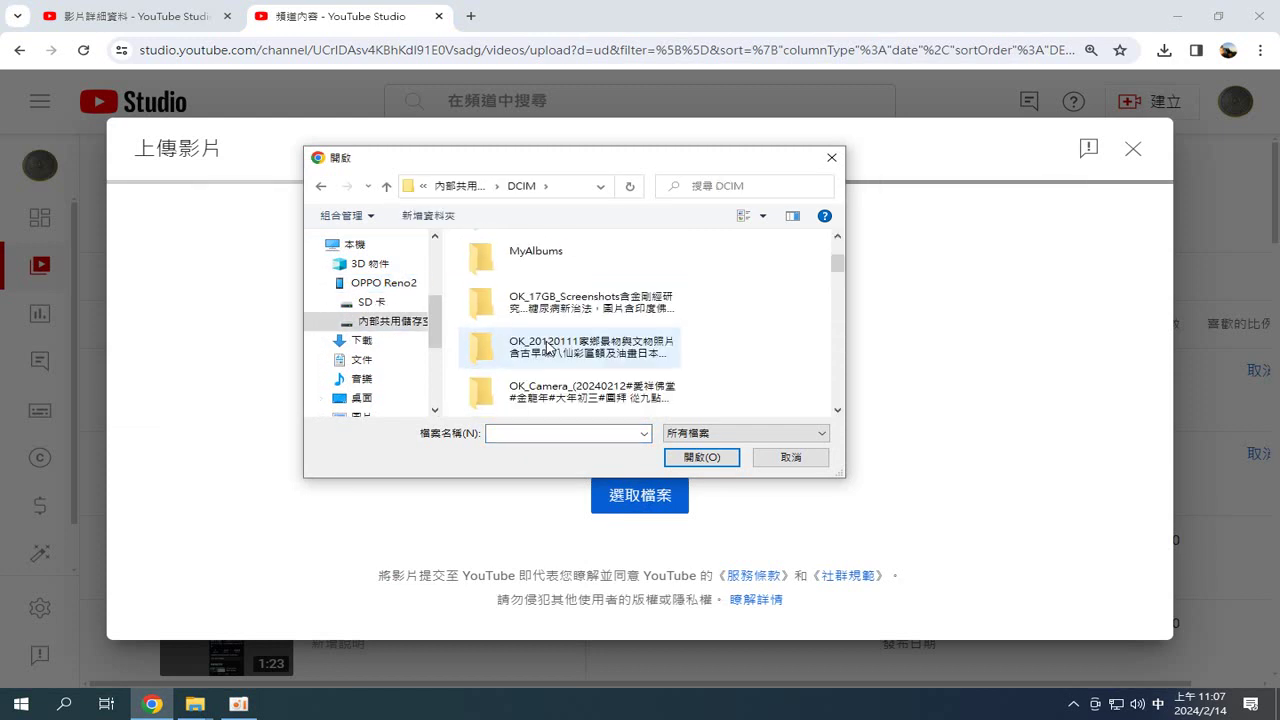
{"action": "double_click", "coordinate": [549, 394]}
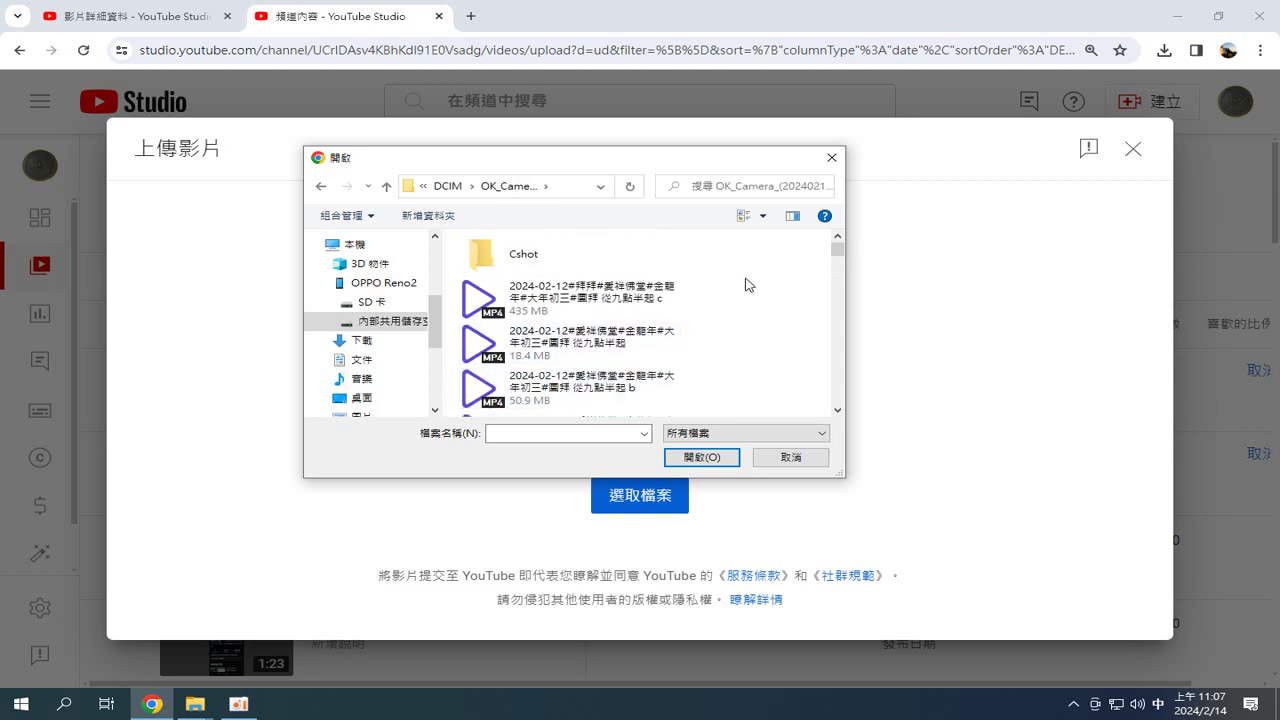
{"action": "right_click", "coordinate": [749, 285]}
{"action": "left_click", "coordinate": [791, 217]}
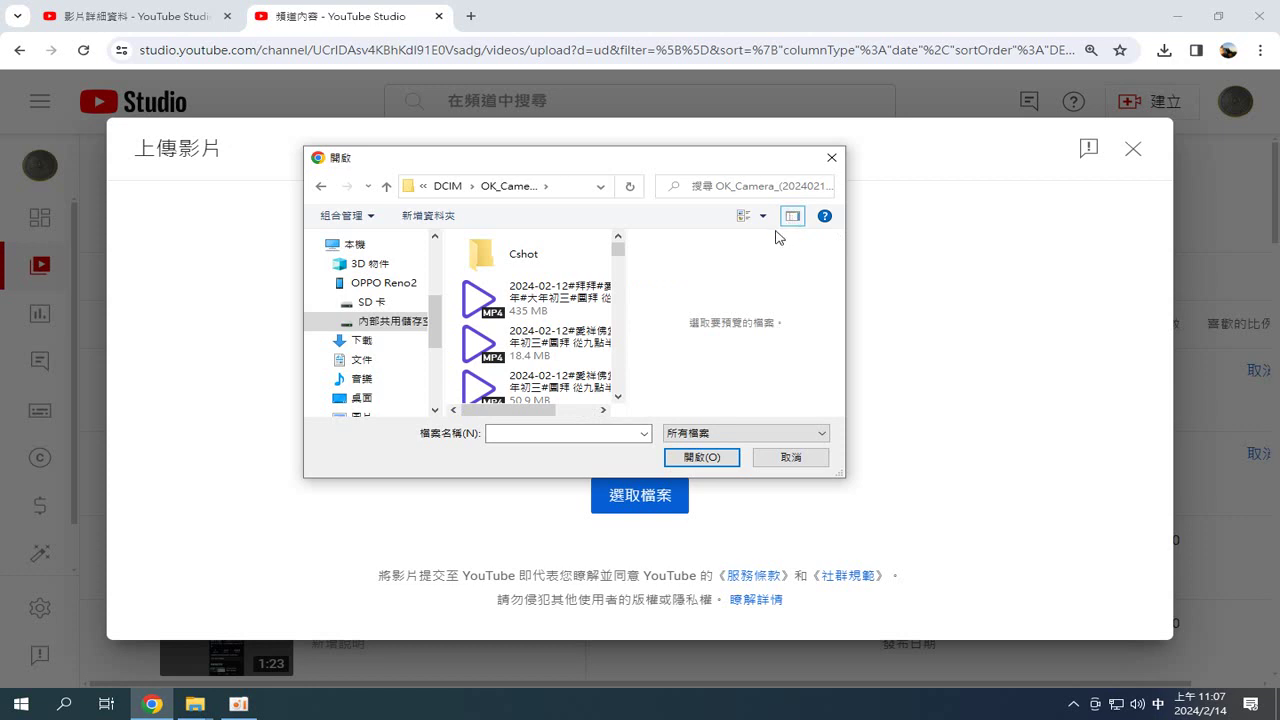
{"action": "left_click", "coordinate": [789, 217]}
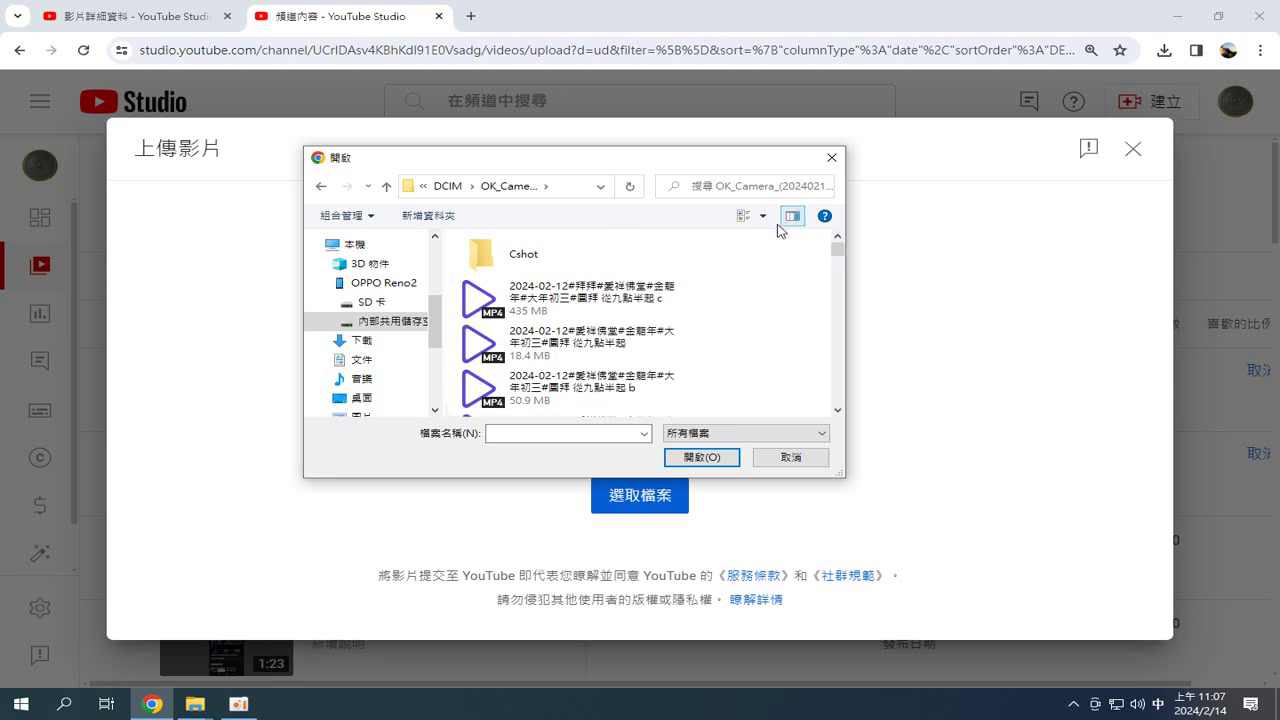
{"action": "left_click", "coordinate": [762, 217]}
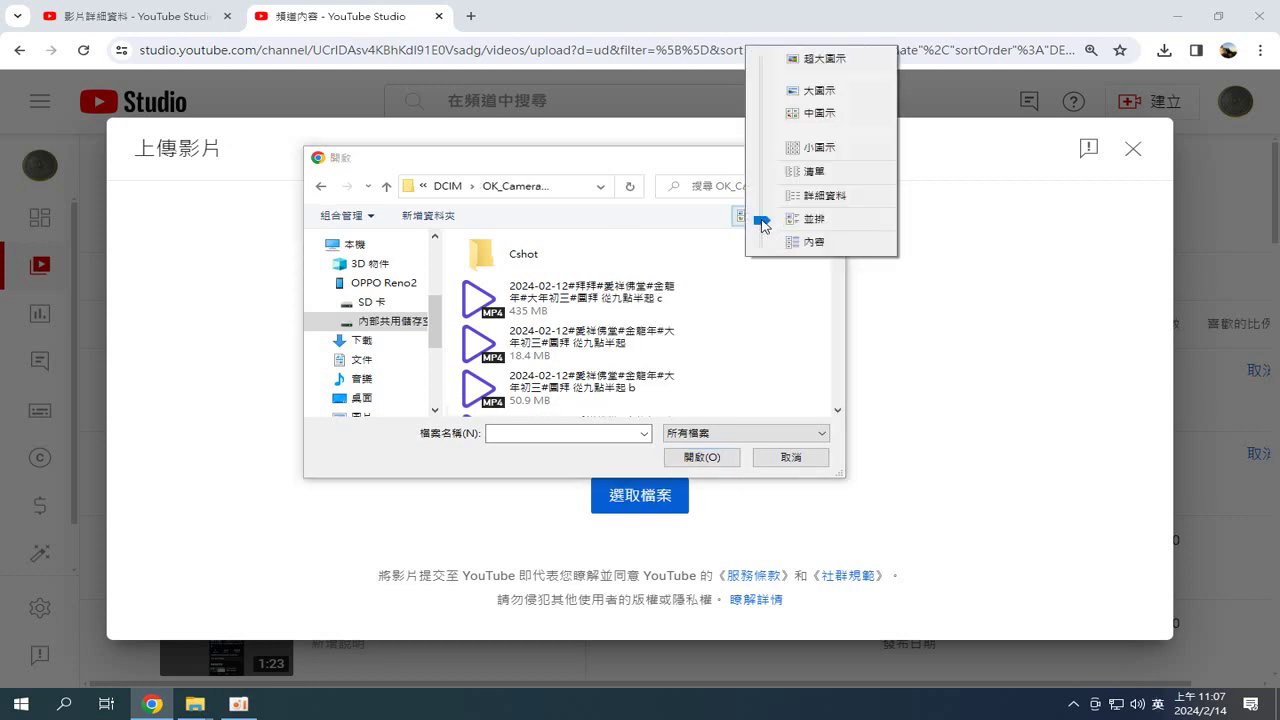
{"action": "left_click", "coordinate": [828, 172]}
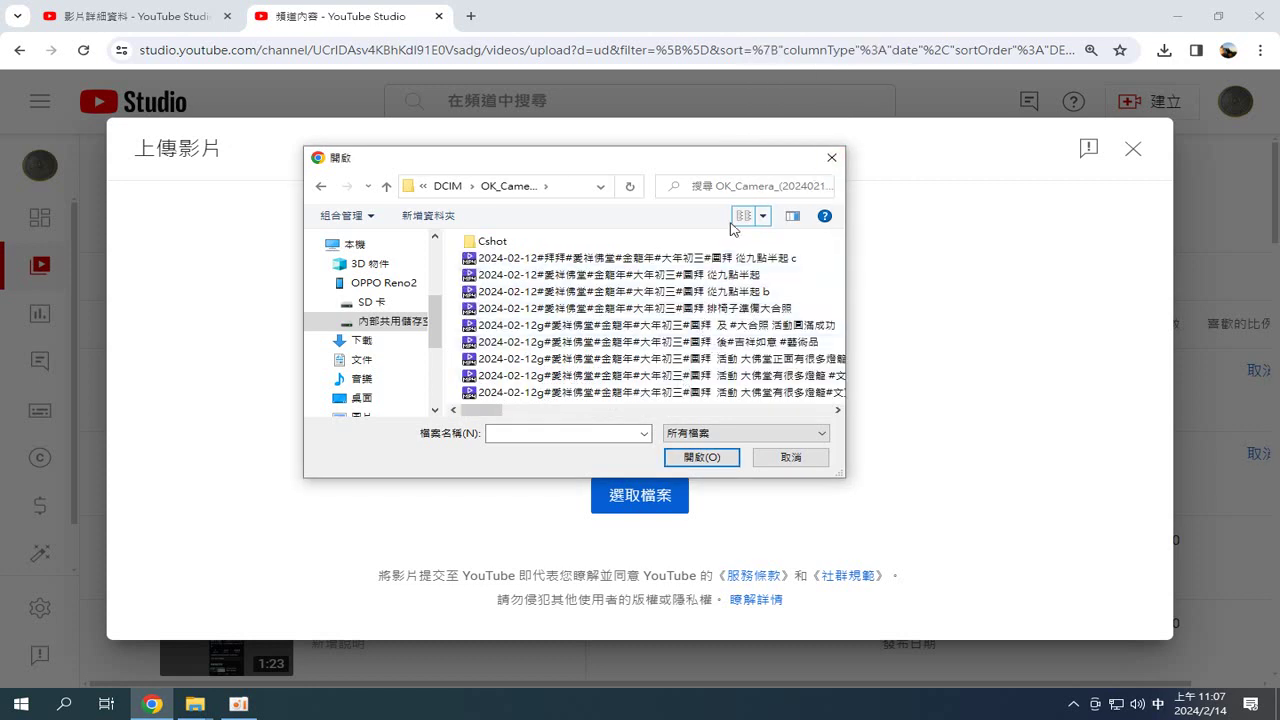
{"action": "scroll", "coordinate": [705, 330], "scroll_direction": "down", "scroll_amount": 3}
{"action": "scroll", "coordinate": [707, 327], "scroll_direction": "down", "scroll_amount": 5}
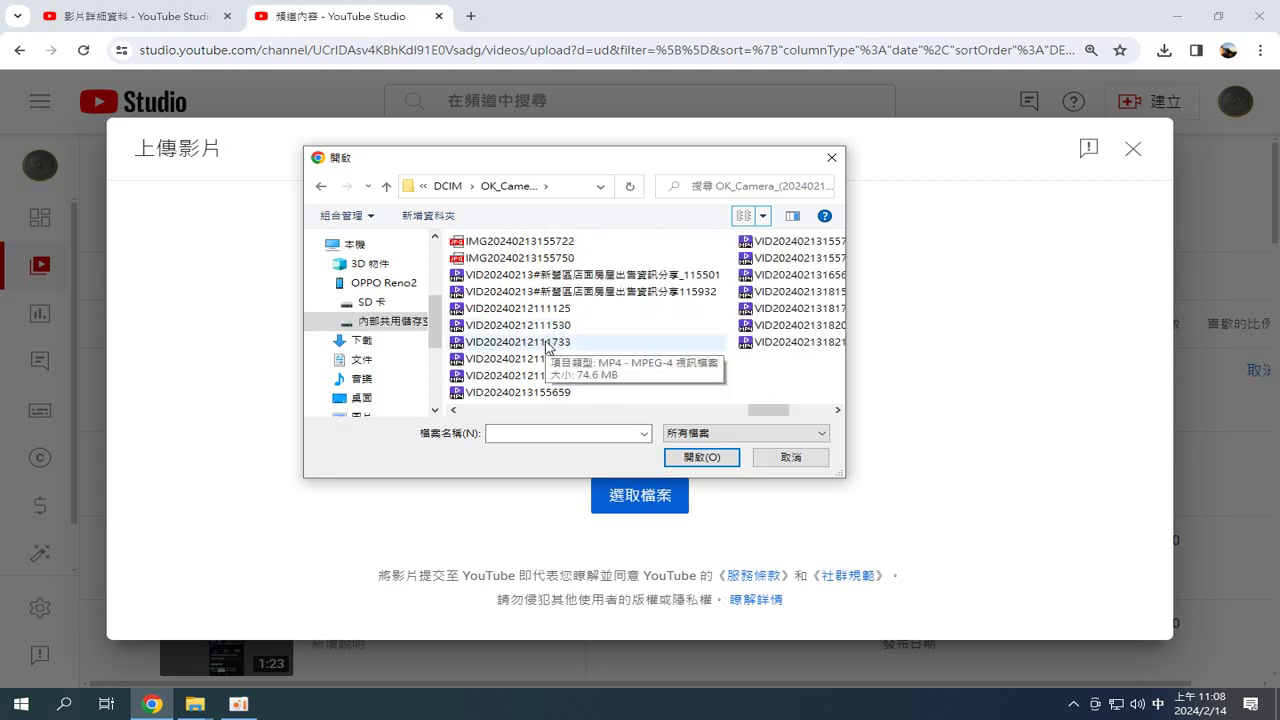
{"action": "left_click", "coordinate": [548, 343]}
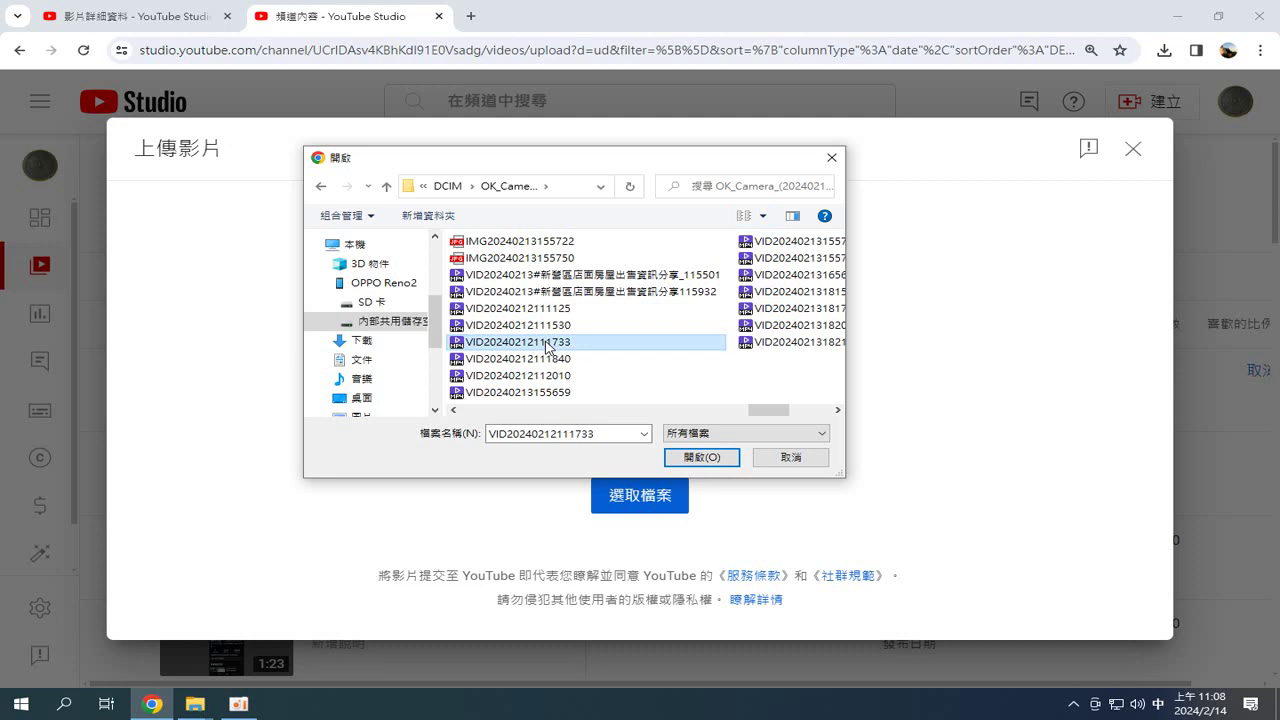
{"action": "double_click", "coordinate": [548, 343]}
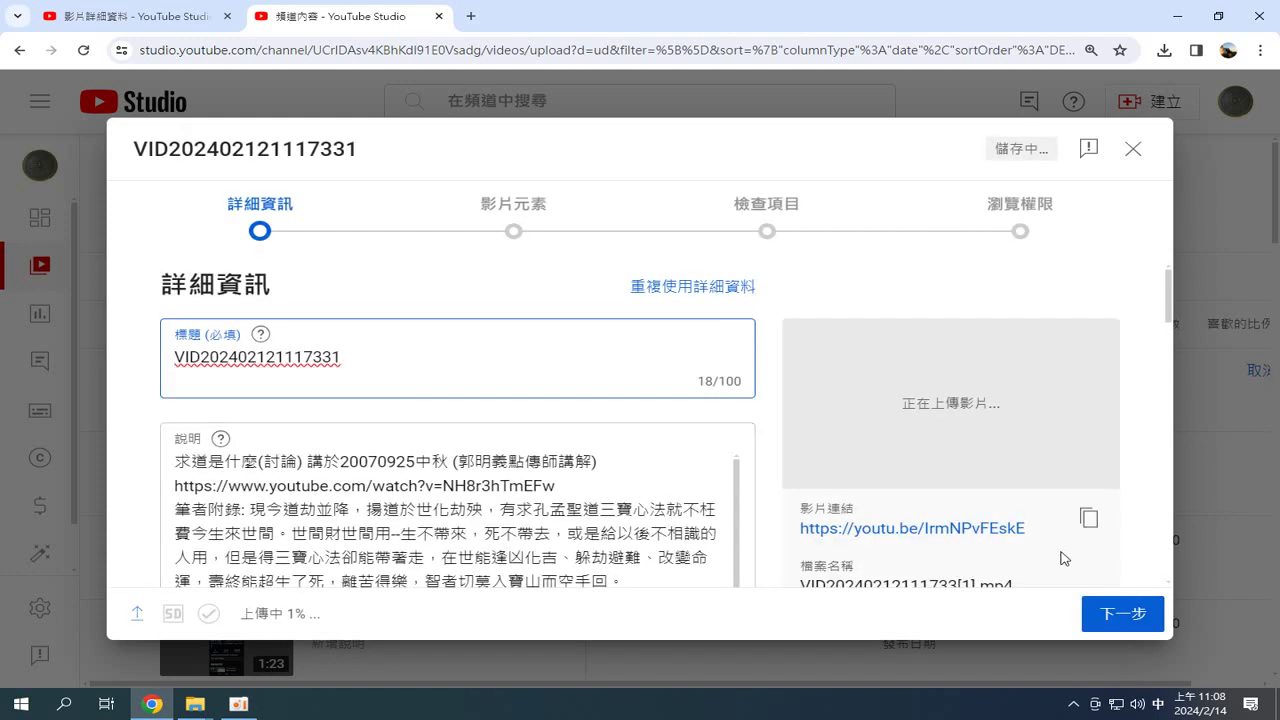
{"action": "left_click", "coordinate": [1107, 622]}
{"action": "left_click", "coordinate": [1114, 616]}
{"action": "left_click", "coordinate": [1128, 618]}
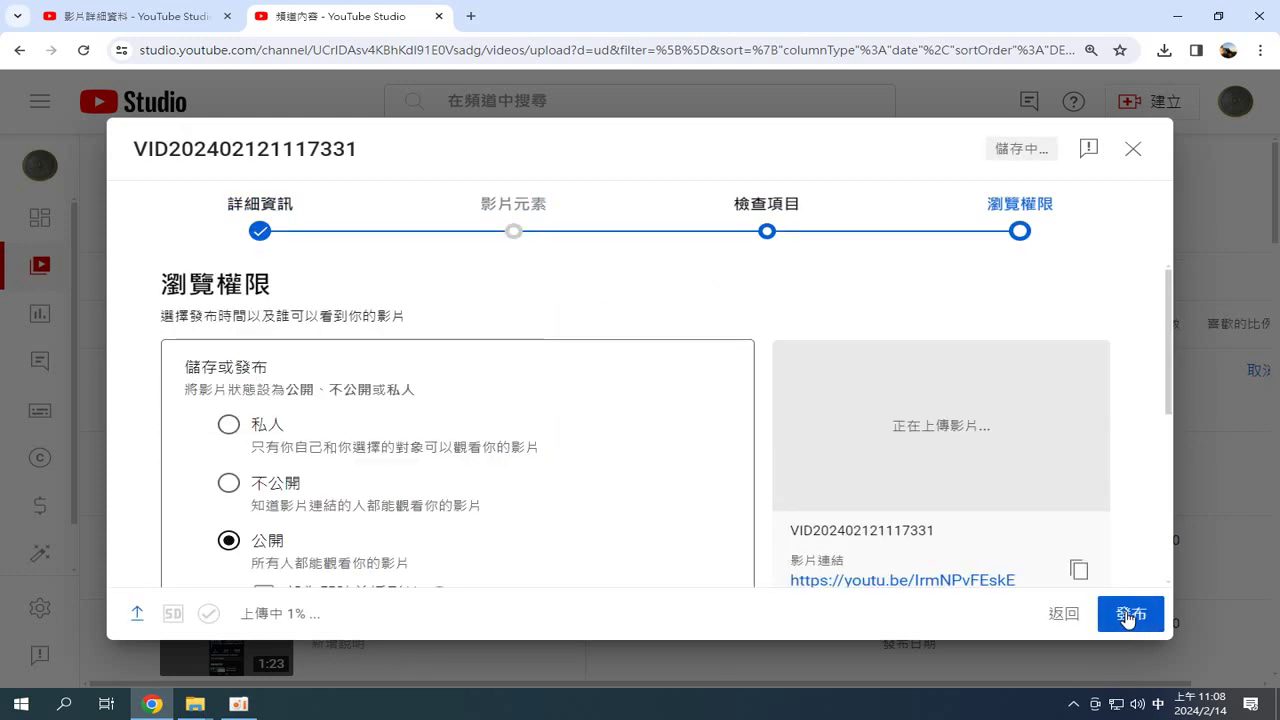
{"action": "left_click", "coordinate": [1124, 616]}
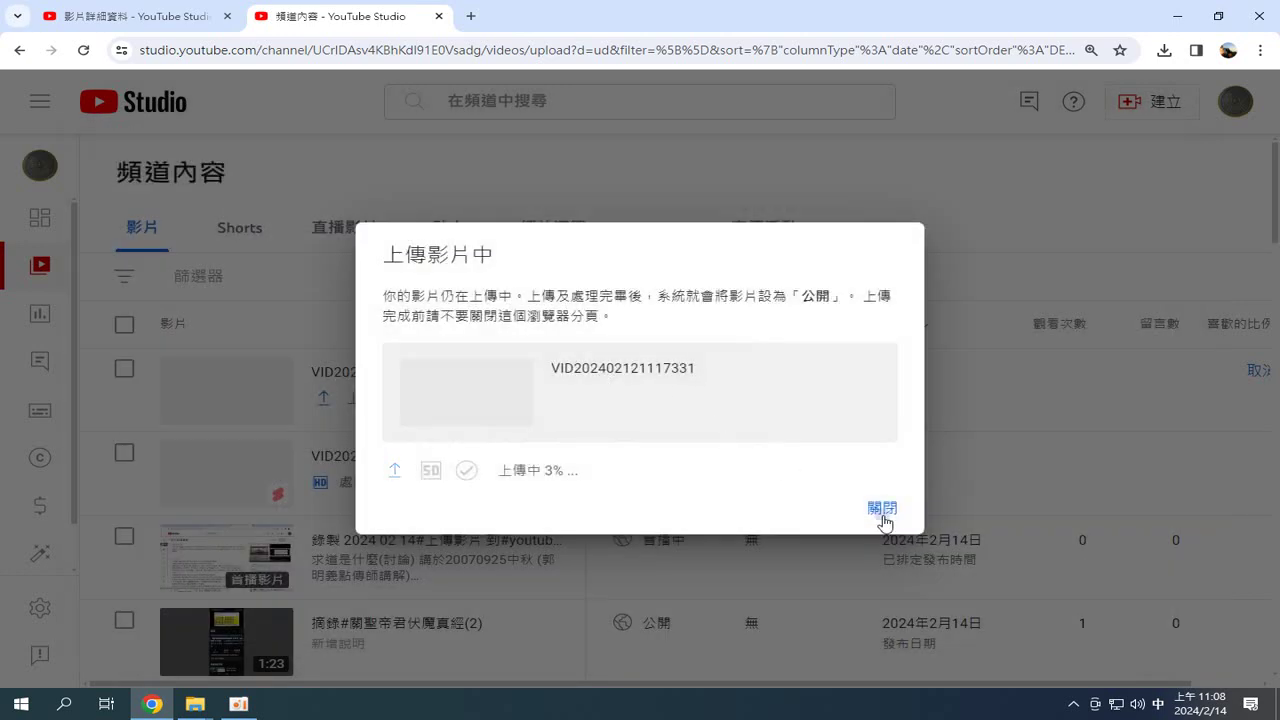
{"action": "left_click", "coordinate": [883, 510]}
- Begin another video upload and open 內部共用儲存空間 on the OPPO Reno2 phone in the file chooser
{"action": "left_click", "coordinate": [1148, 104]}
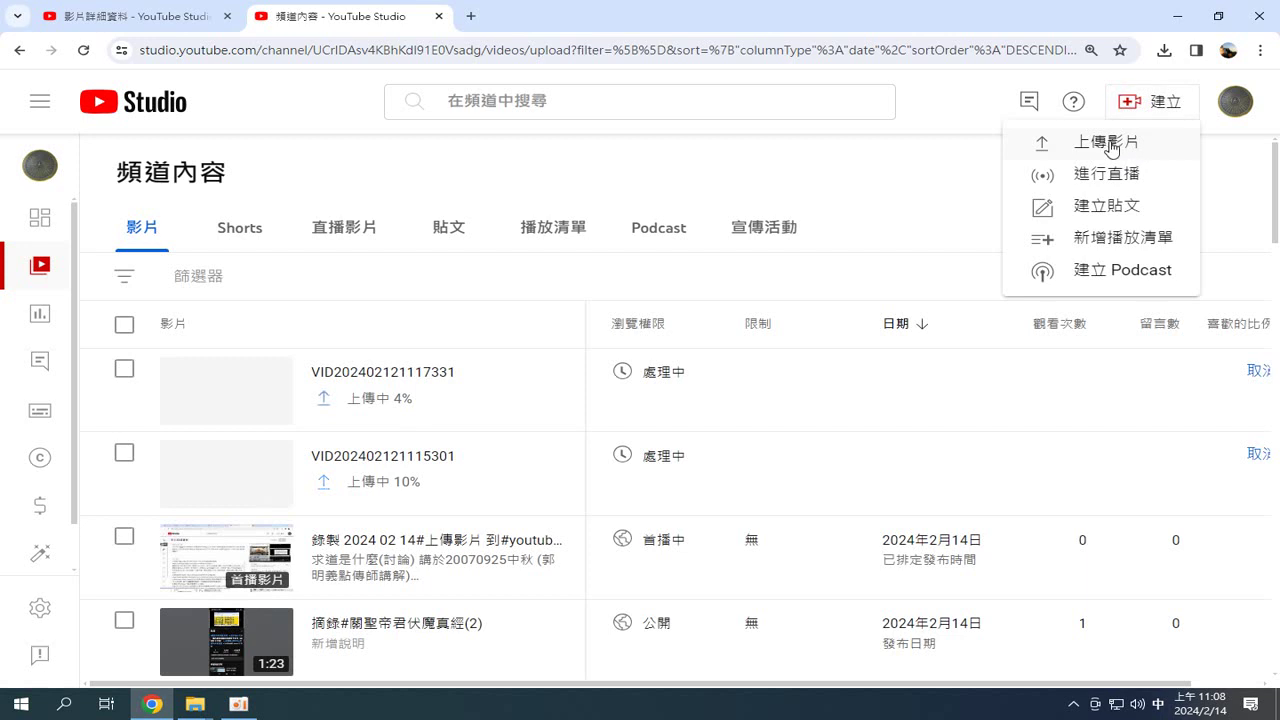
{"action": "left_click", "coordinate": [1110, 145]}
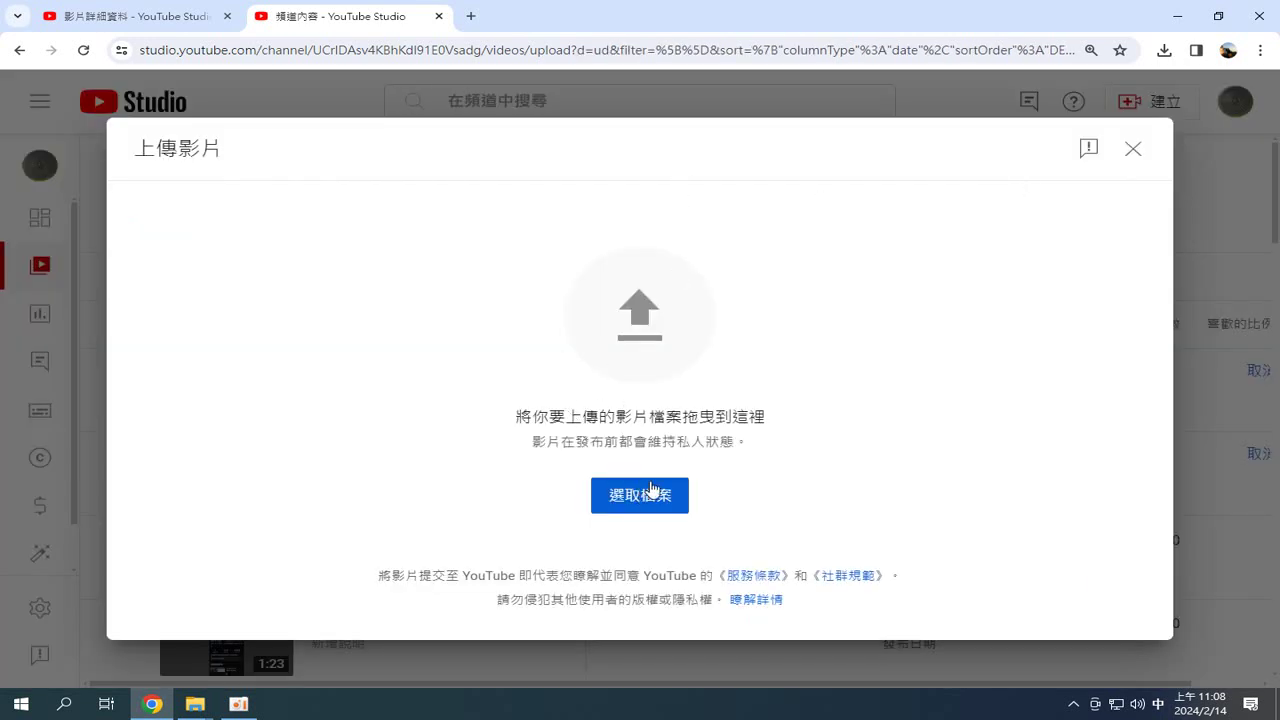
{"action": "left_click", "coordinate": [651, 491]}
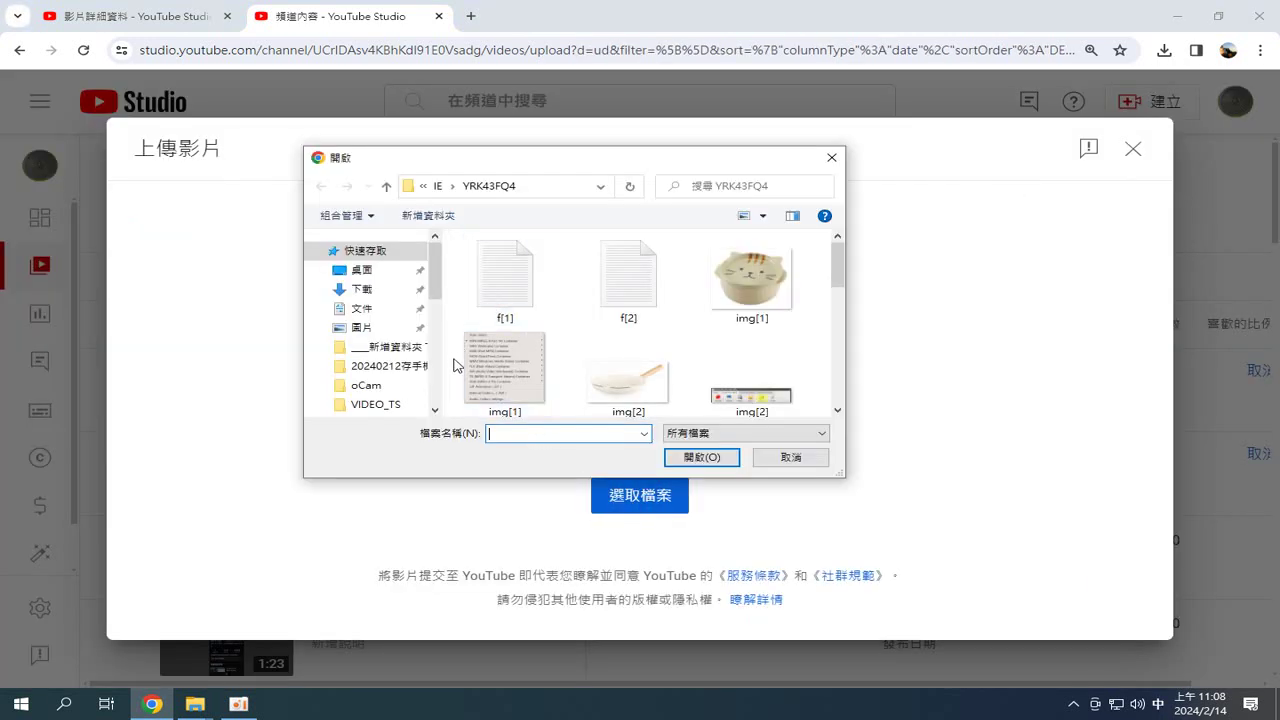
{"action": "scroll", "coordinate": [440, 395], "scroll_direction": "down", "scroll_amount": 5}
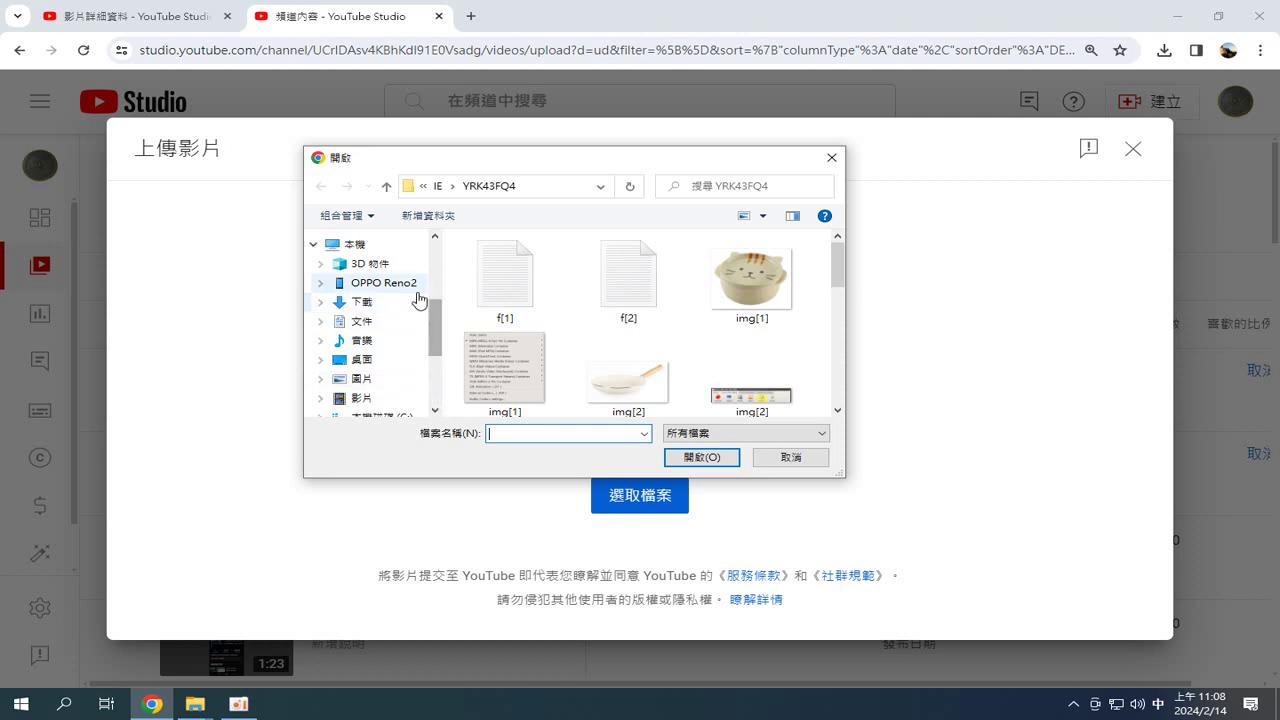
{"action": "left_click", "coordinate": [397, 284]}
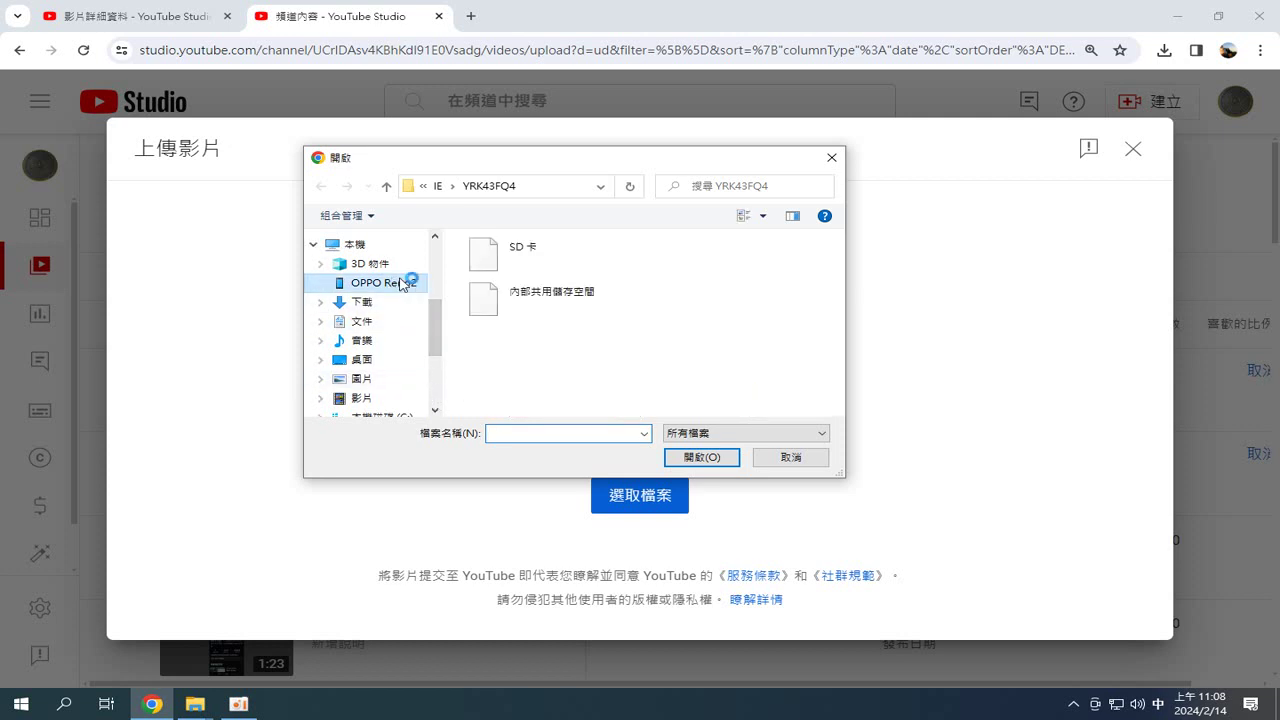
{"action": "double_click", "coordinate": [553, 300]}
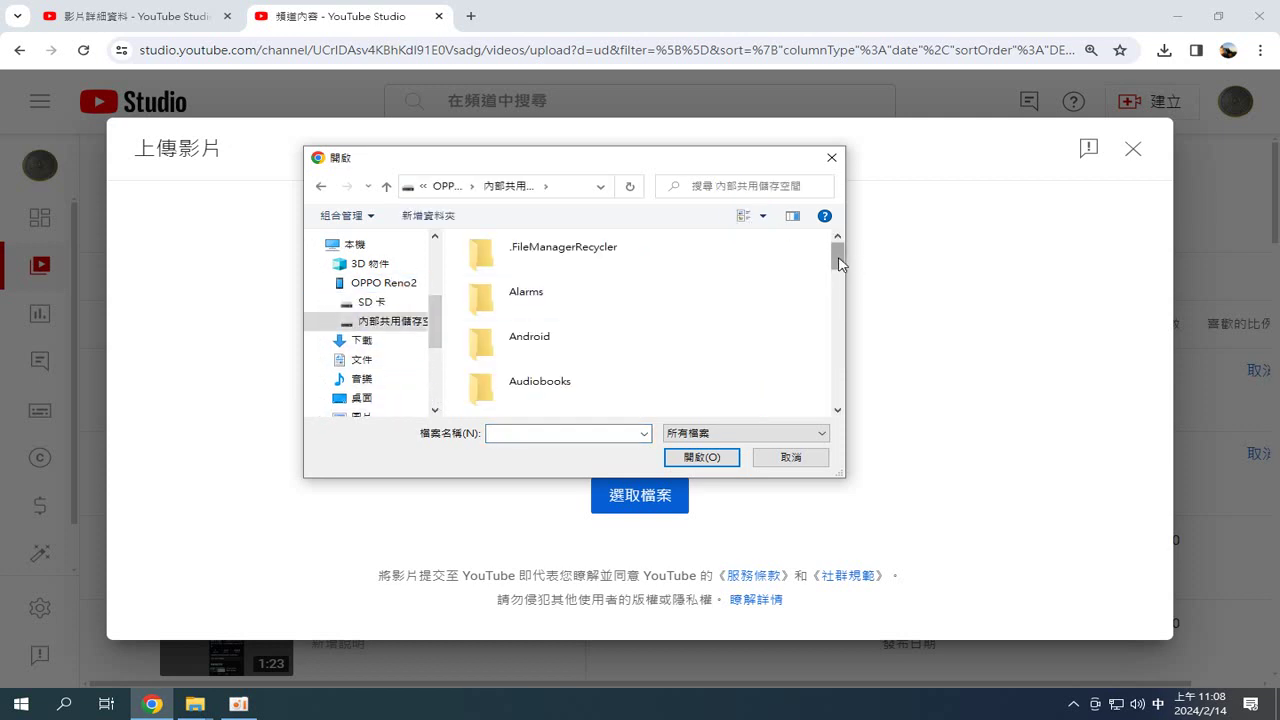
- Open the DCIM folder in the phone's internal storage and its OK_Camera_(20240212#愛祥佛堂 subfolder
{"action": "left_click_drag", "start_coordinate": [840, 263], "coordinate": [814, 294]}
{"action": "double_click", "coordinate": [512, 275]}
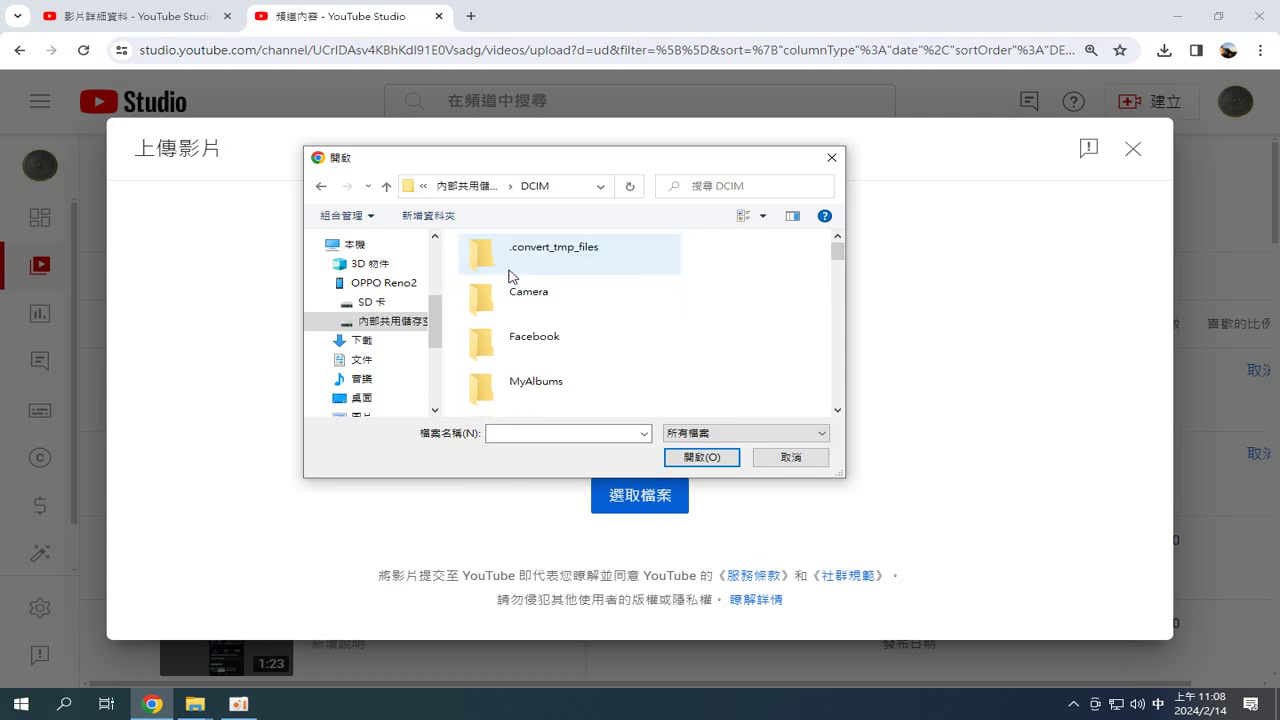
{"action": "scroll", "coordinate": [516, 337], "scroll_direction": "down", "scroll_amount": 3}
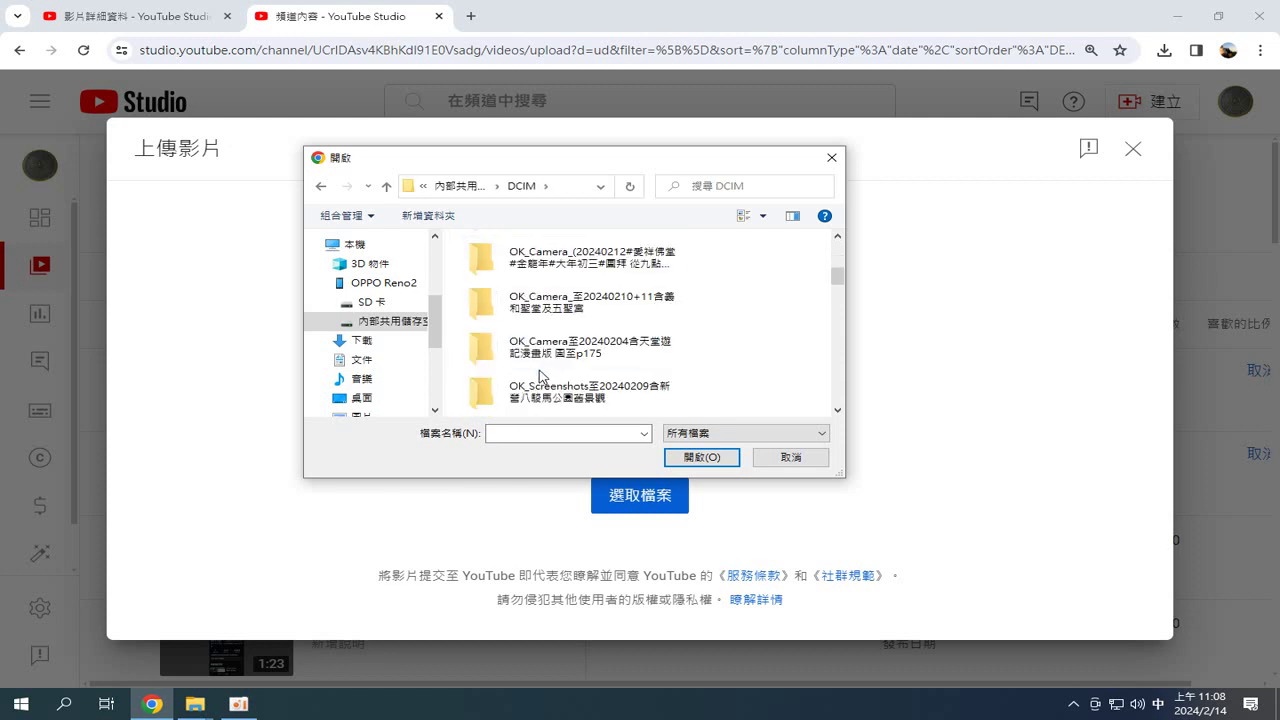
{"action": "double_click", "coordinate": [585, 262]}
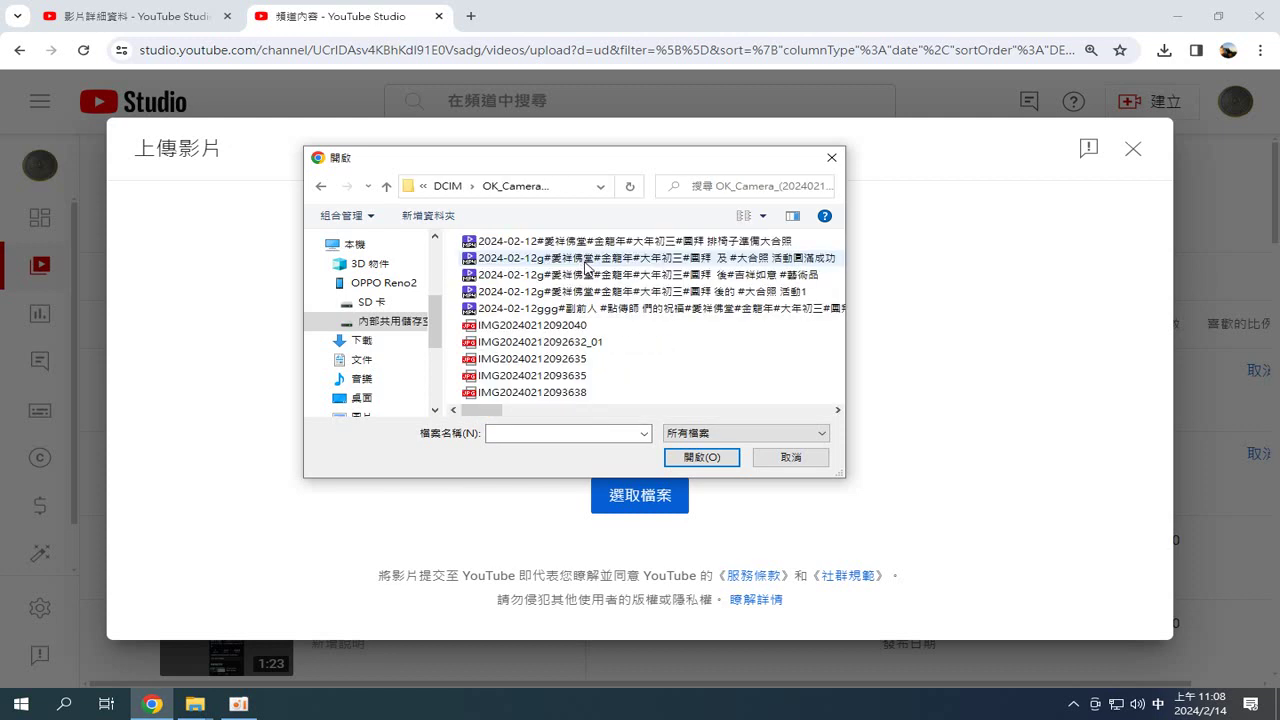
{"action": "scroll", "coordinate": [760, 265], "scroll_direction": "down", "scroll_amount": 5}
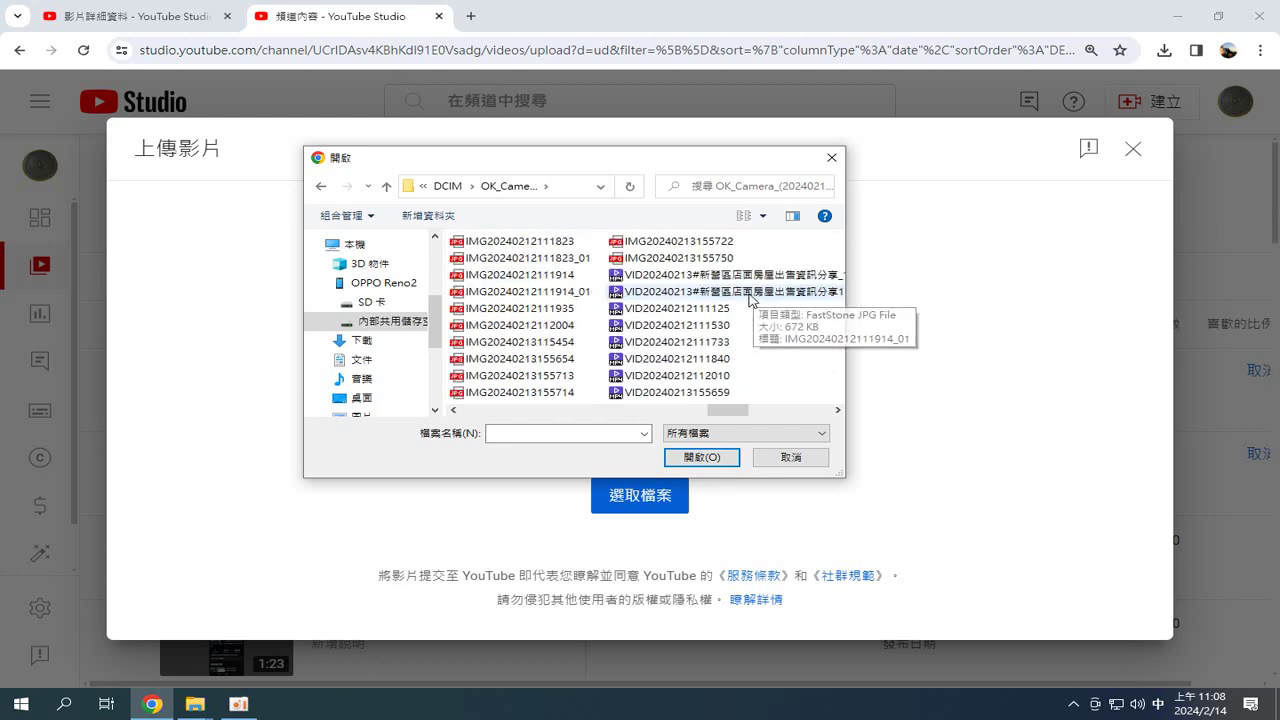
{"action": "scroll", "coordinate": [752, 298], "scroll_direction": "down", "scroll_amount": 2}
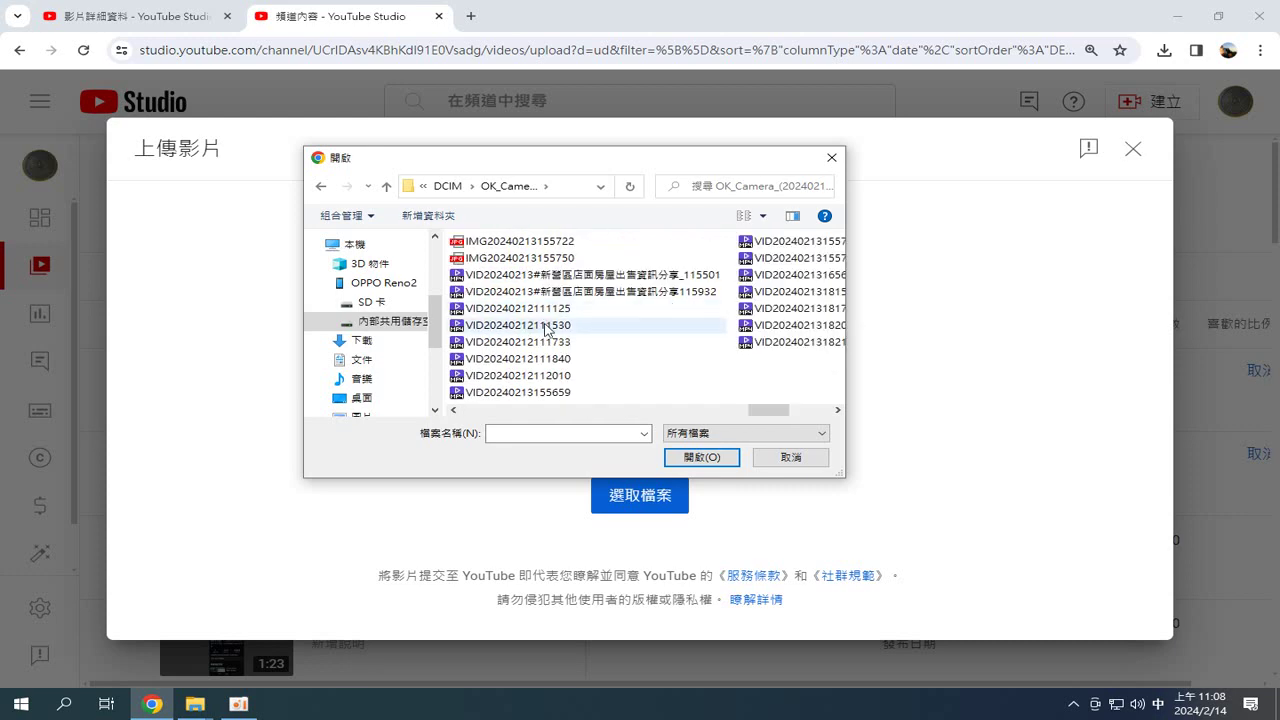
{"action": "left_click", "coordinate": [549, 360]}
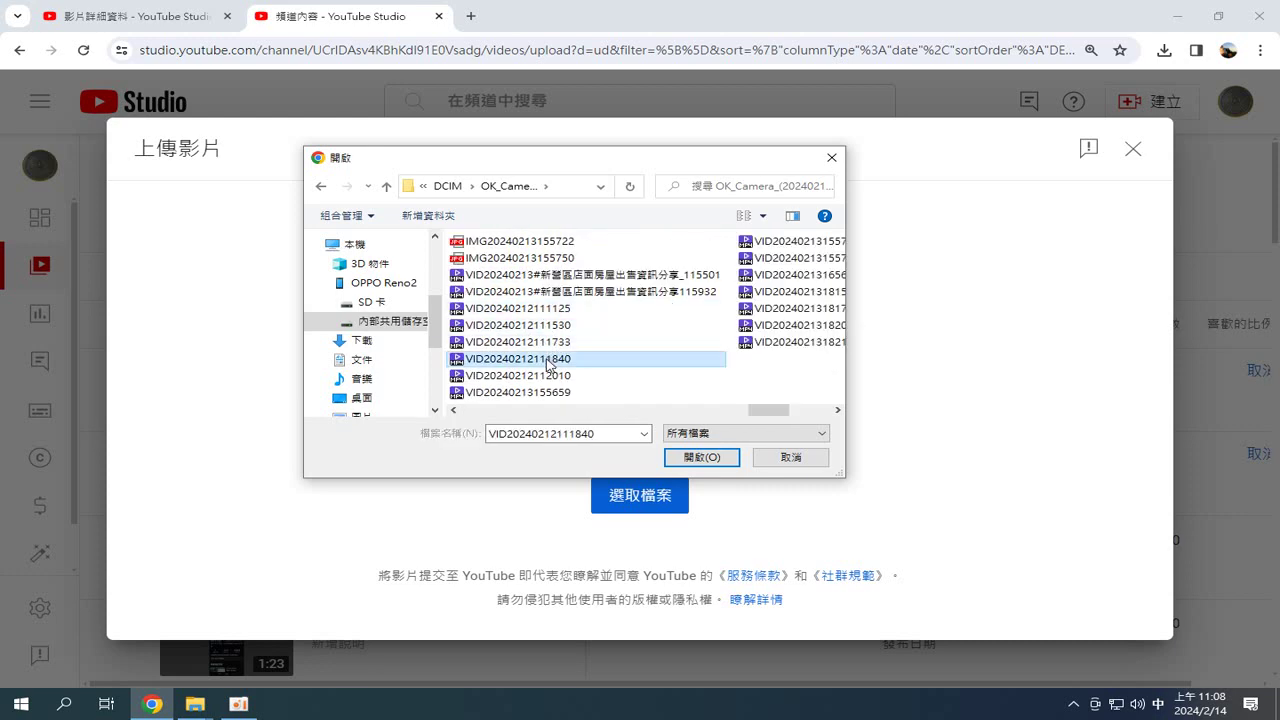
{"action": "double_click", "coordinate": [549, 360]}
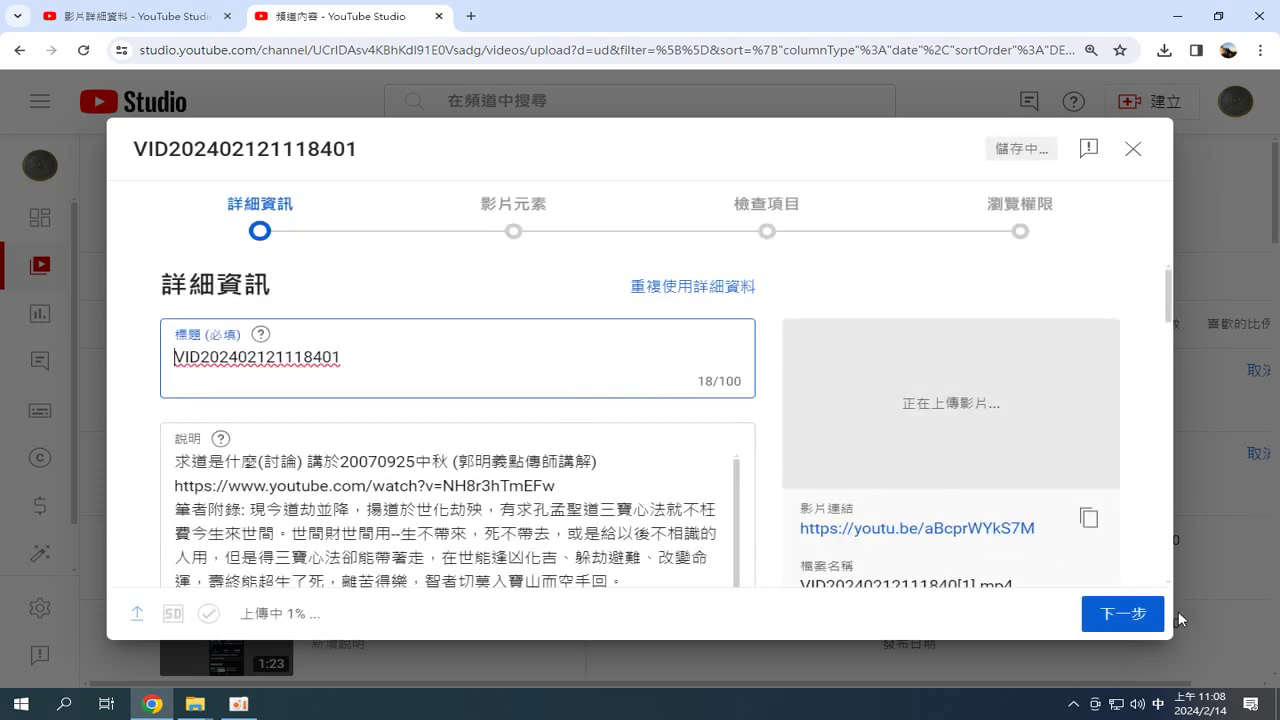
{"action": "left_click", "coordinate": [1124, 614]}
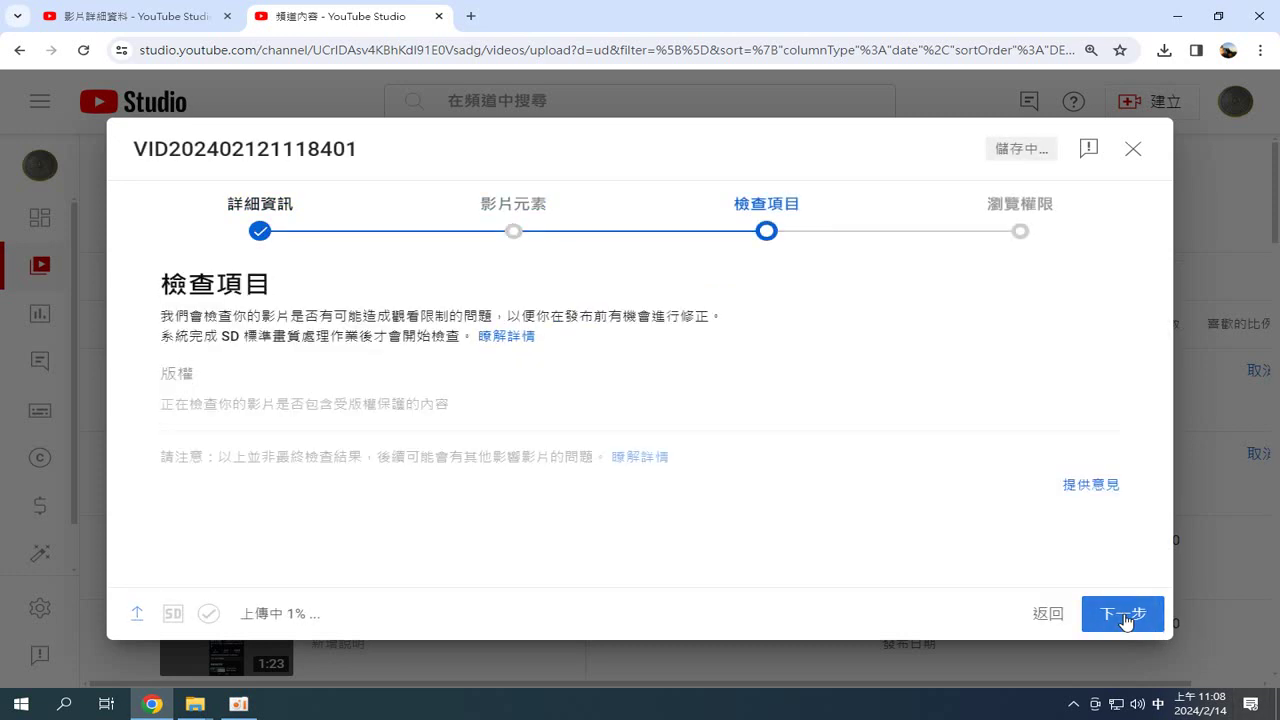
{"action": "left_click", "coordinate": [1126, 616]}
{"action": "left_click", "coordinate": [1126, 618]}
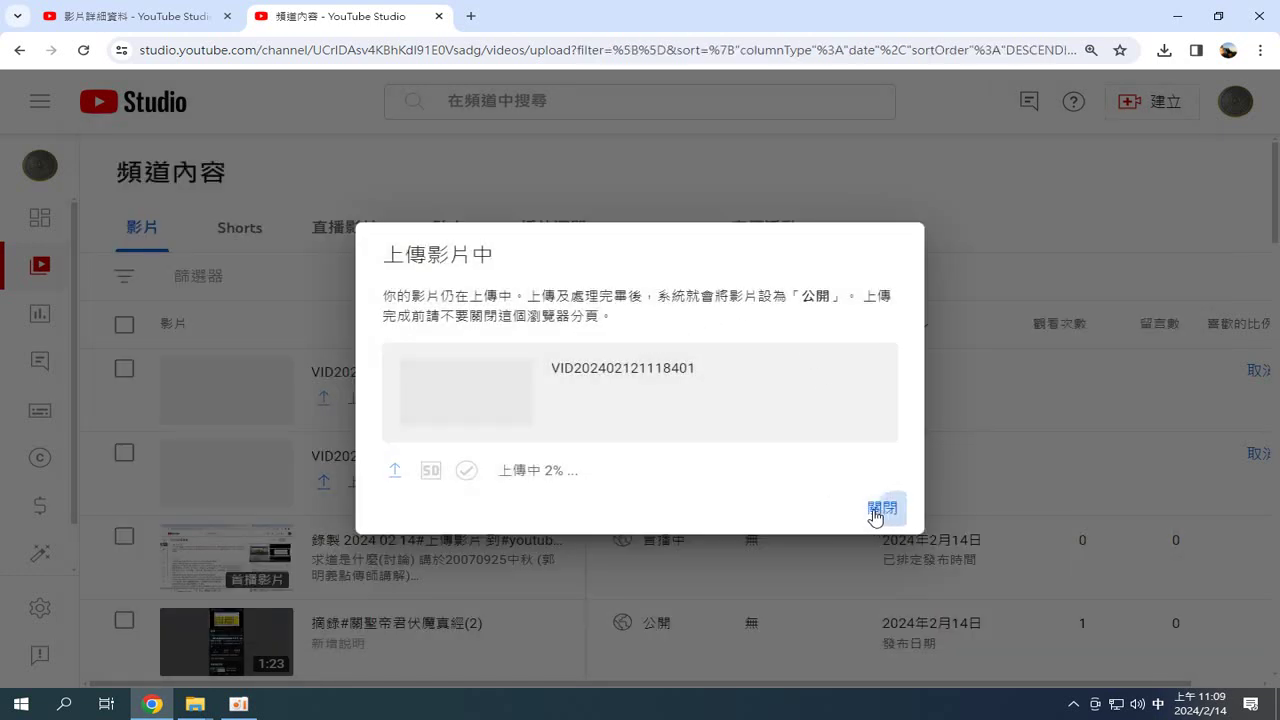
{"action": "left_click", "coordinate": [880, 508]}
- Begin another video upload and open 內部共用儲存空間 on the OPPO Reno2 phone in the file chooser
{"action": "left_click", "coordinate": [1160, 111]}
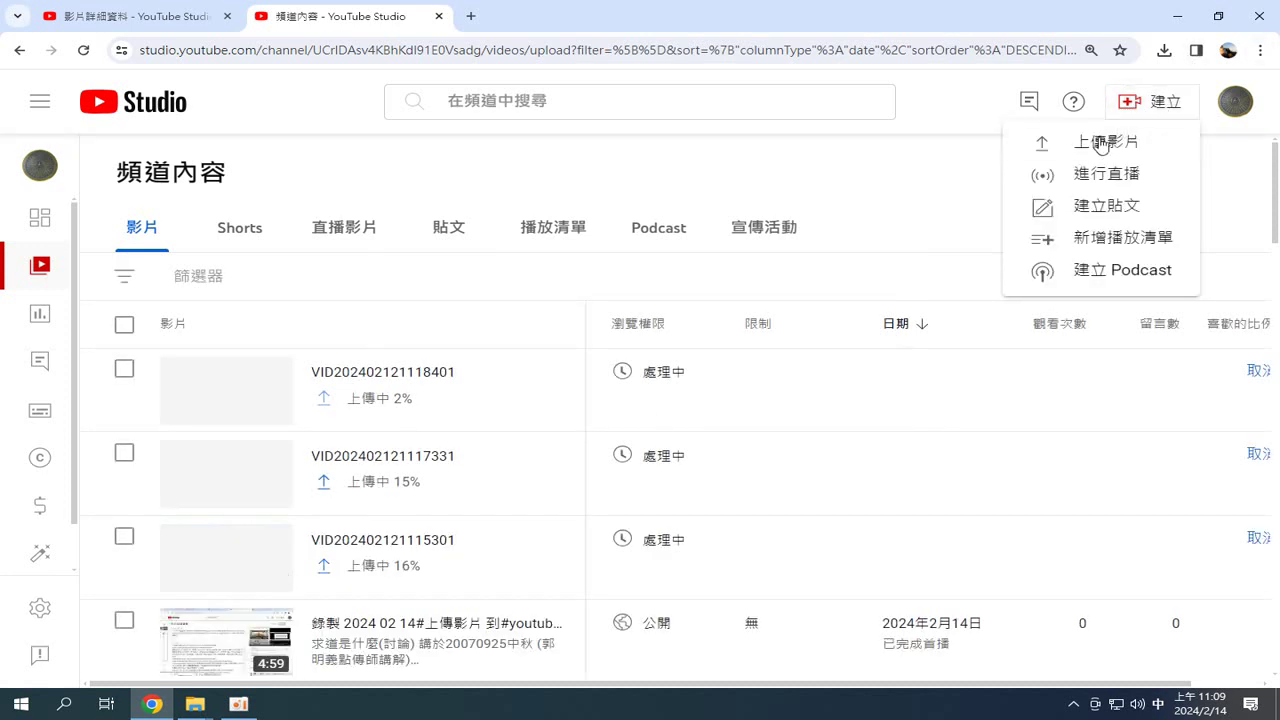
{"action": "left_click", "coordinate": [1095, 145]}
{"action": "left_click", "coordinate": [622, 497]}
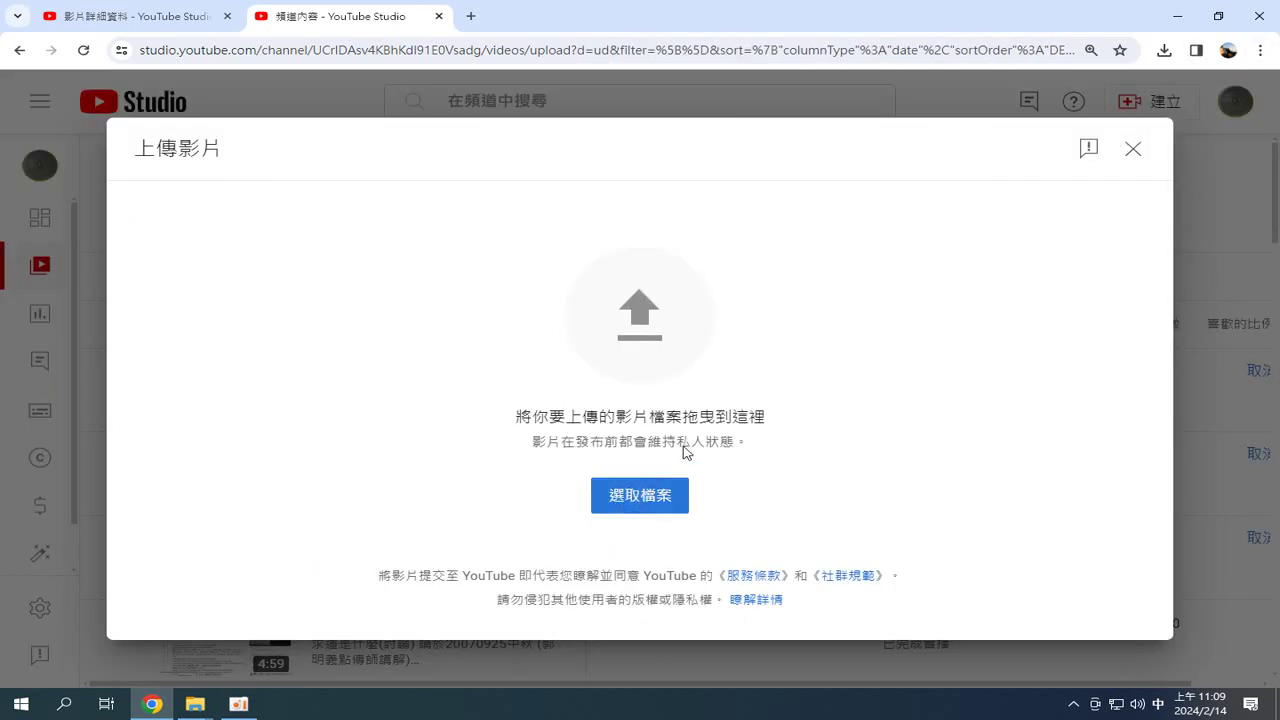
{"action": "scroll", "coordinate": [420, 340], "scroll_direction": "down", "scroll_amount": 5}
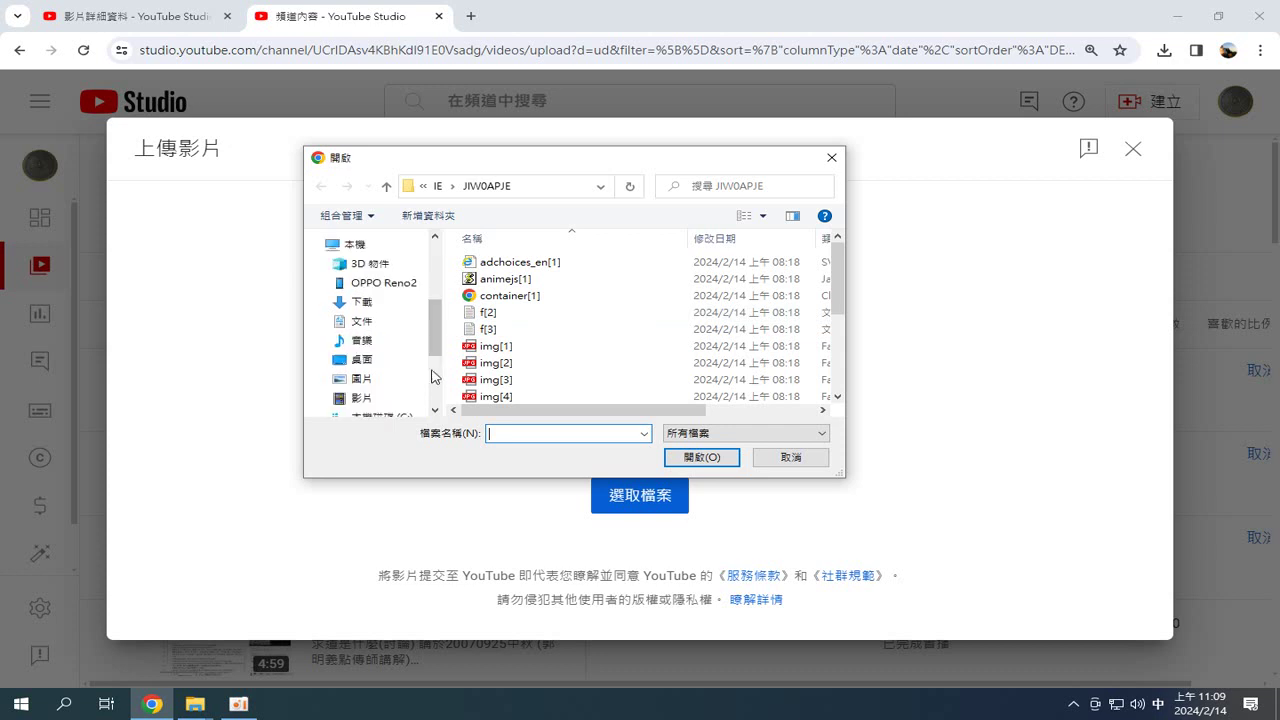
{"action": "left_click", "coordinate": [405, 282]}
{"action": "double_click", "coordinate": [543, 311]}
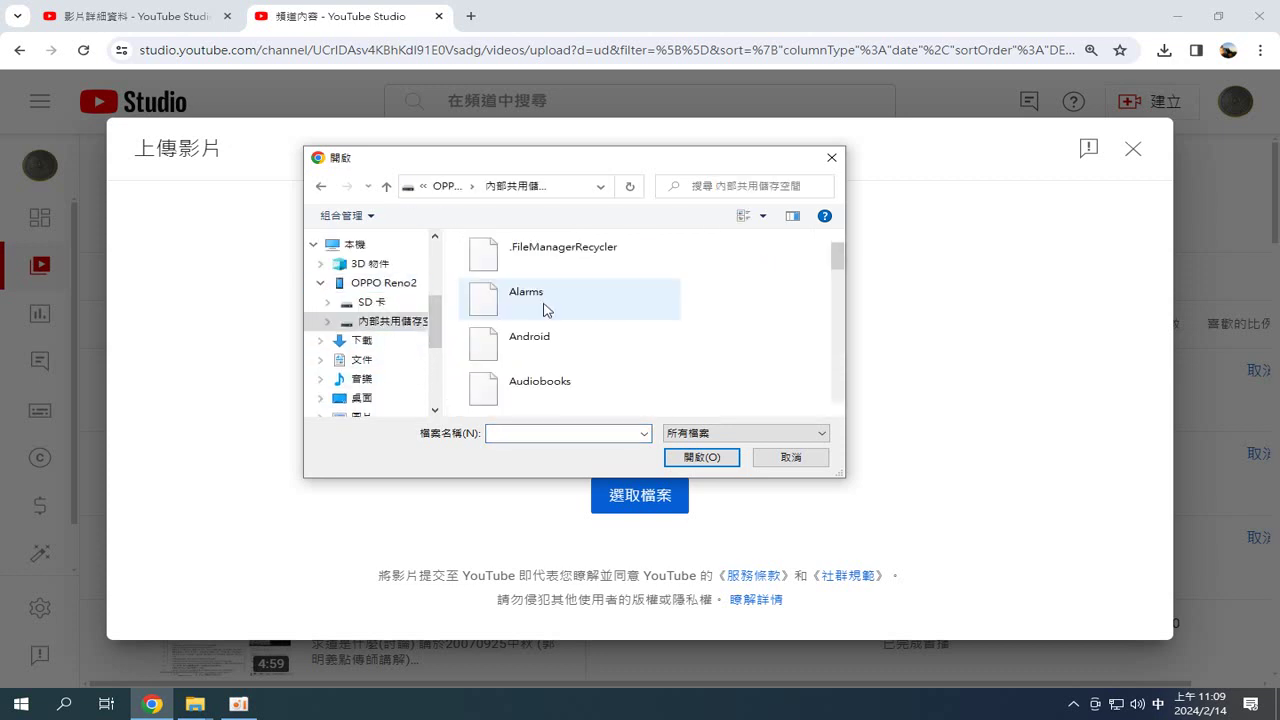
- Open the phone's DCIM folder and the OK_Camera_(20240212#愛祥佛堂 folder inside it
{"action": "scroll", "coordinate": [565, 352], "scroll_direction": "down", "scroll_amount": 10}
{"action": "scroll", "coordinate": [570, 350], "scroll_direction": "up", "scroll_amount": 10}
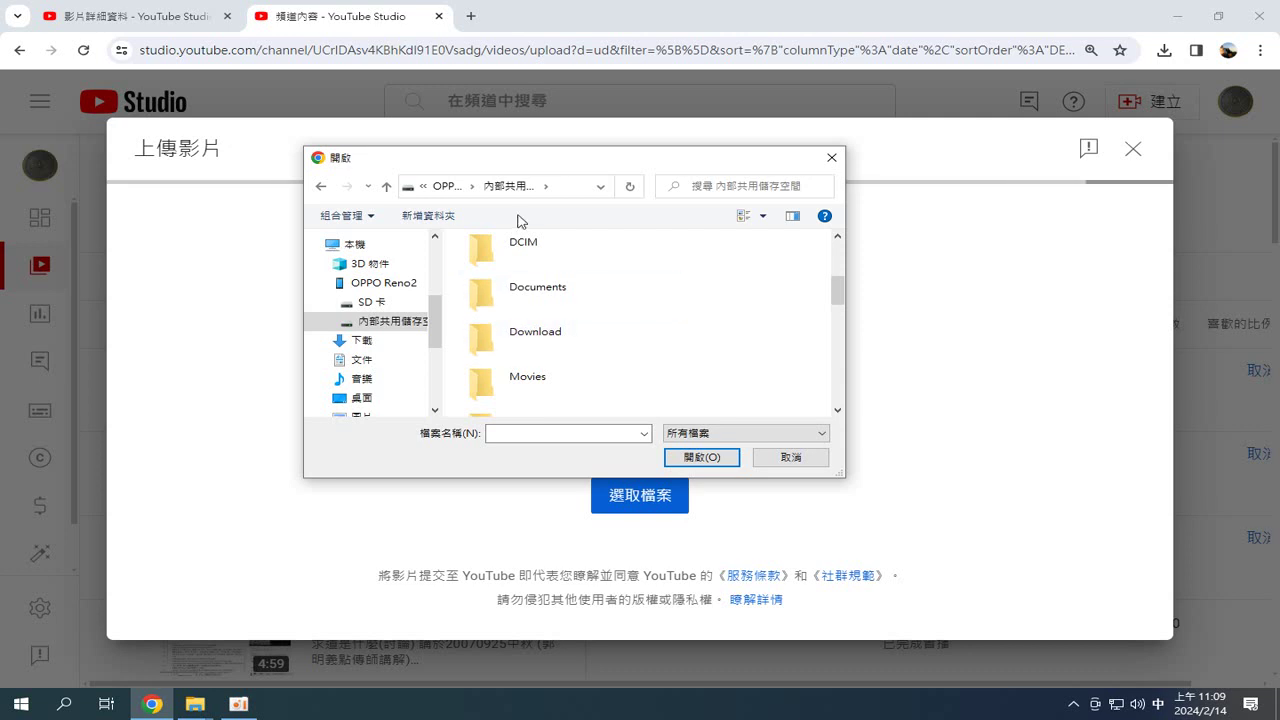
{"action": "double_click", "coordinate": [522, 248]}
{"action": "scroll", "coordinate": [635, 323], "scroll_direction": "down", "scroll_amount": 3}
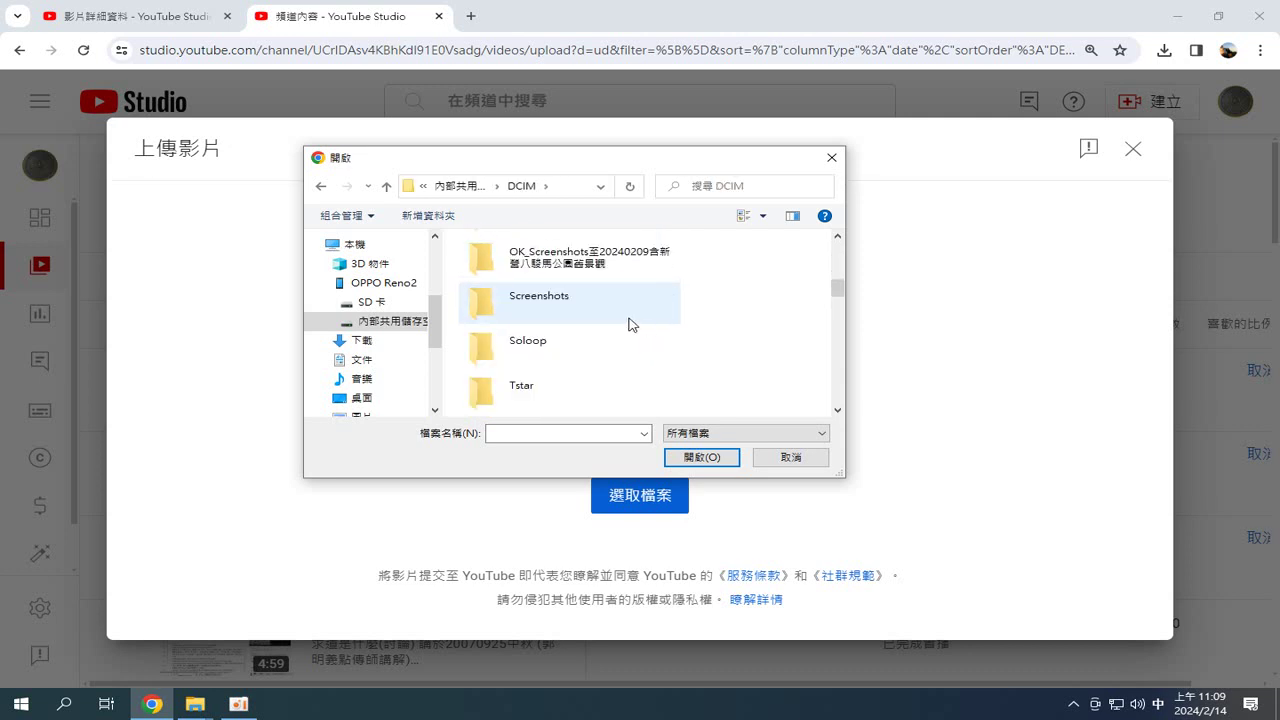
{"action": "scroll", "coordinate": [631, 320], "scroll_direction": "up", "scroll_amount": 1}
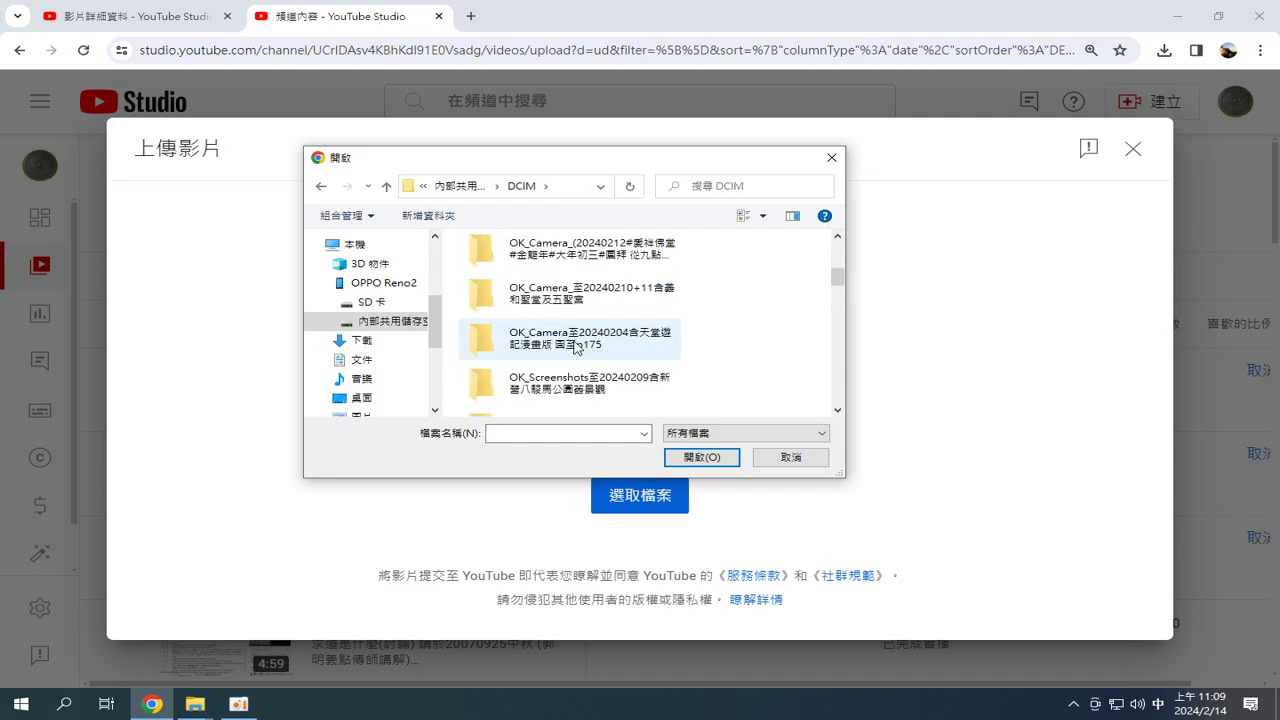
{"action": "double_click", "coordinate": [616, 250]}
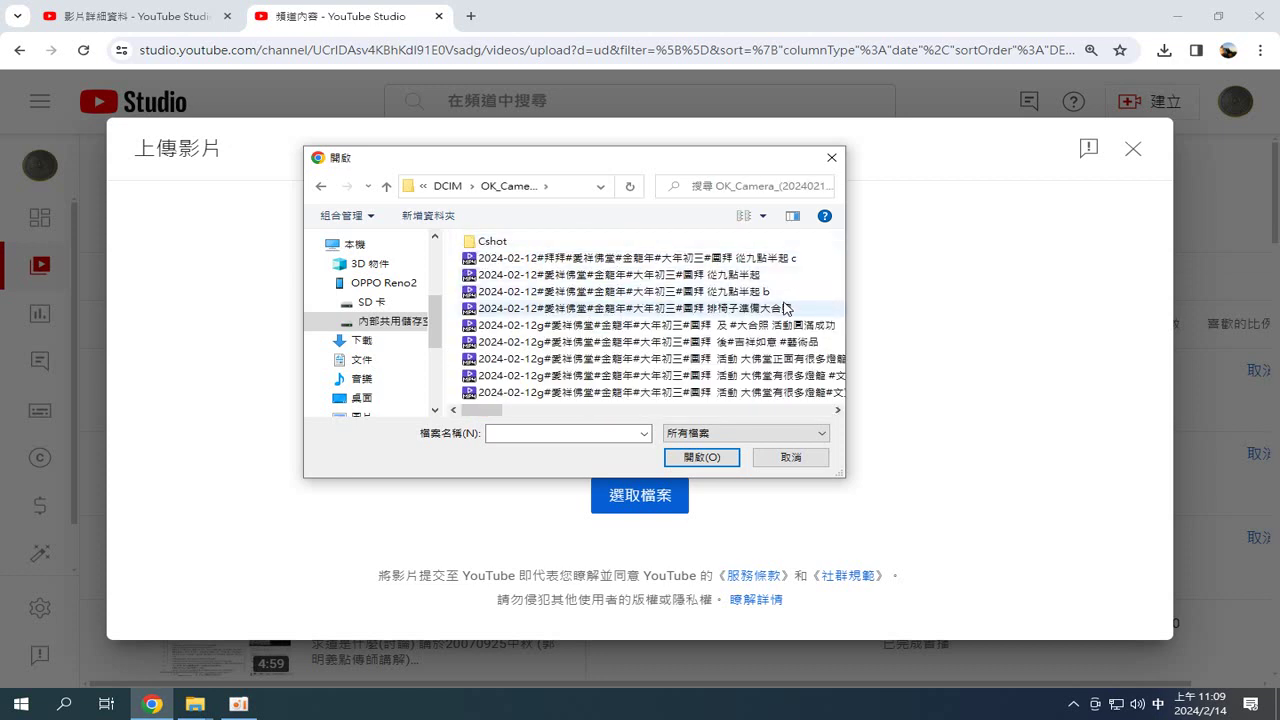
{"action": "scroll", "coordinate": [803, 306], "scroll_direction": "down", "scroll_amount": 3}
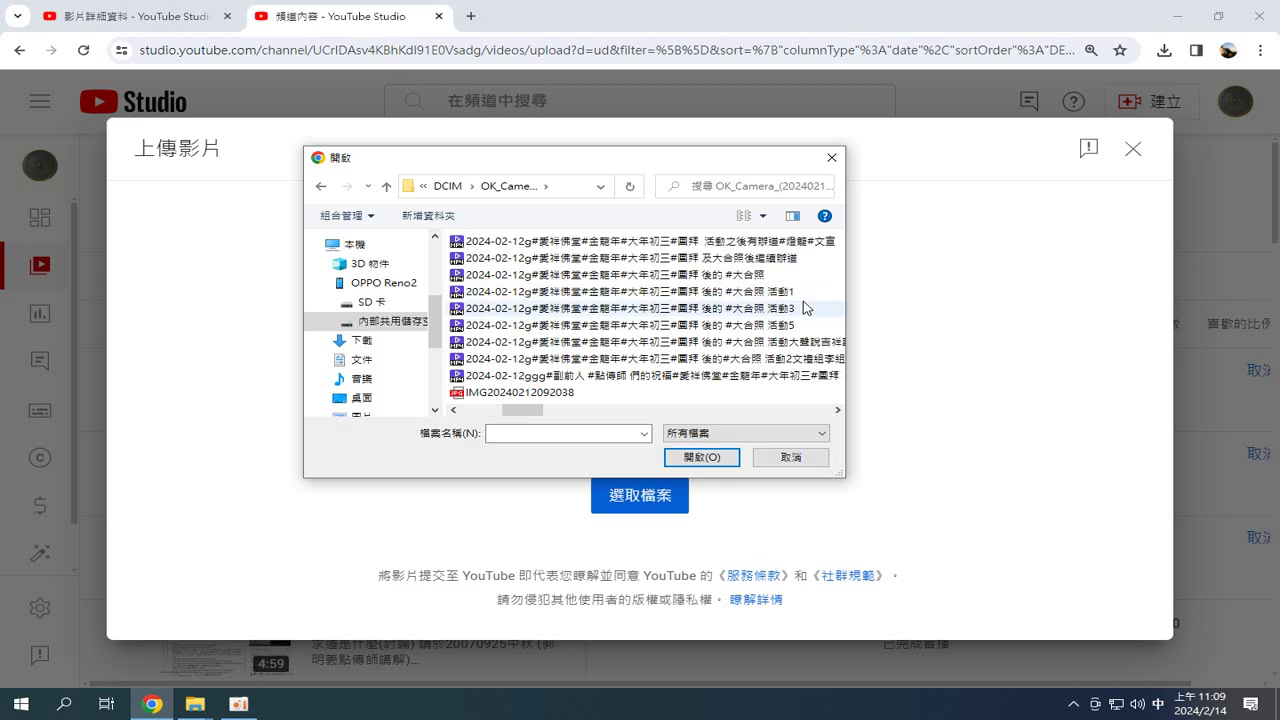
{"action": "scroll", "coordinate": [803, 306], "scroll_direction": "down", "scroll_amount": 10}
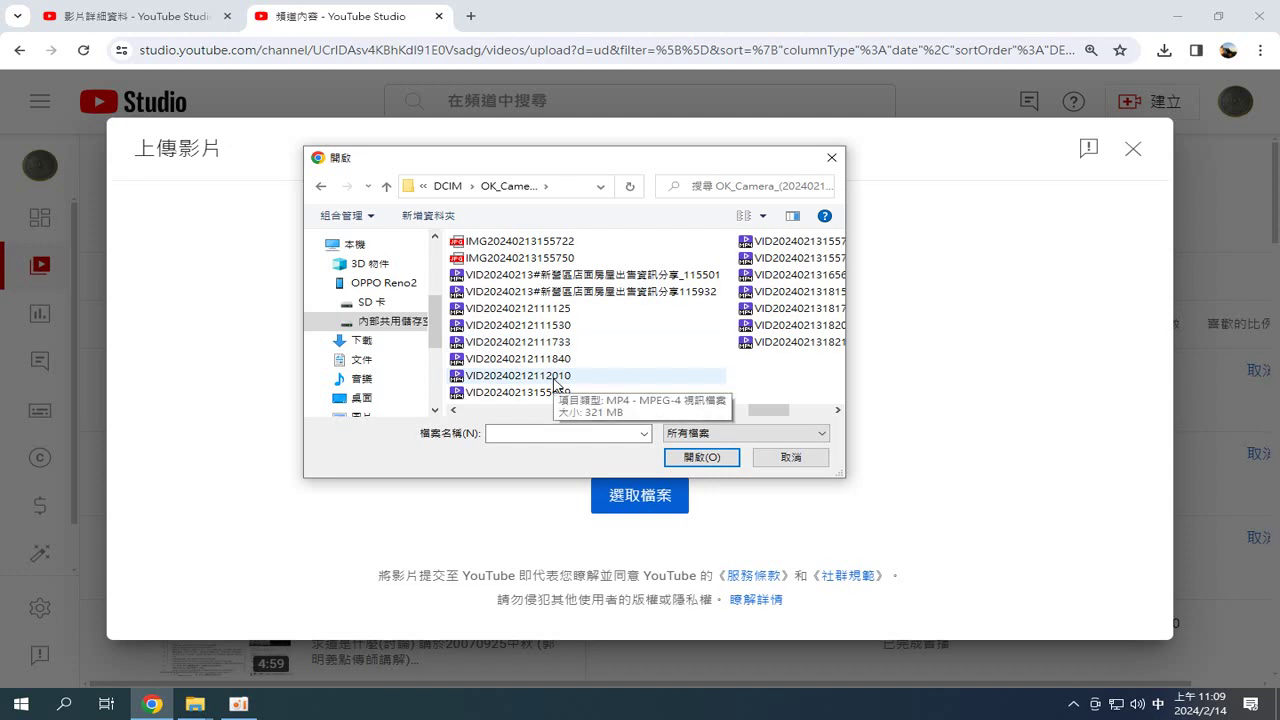
{"action": "left_click", "coordinate": [555, 376]}
{"action": "double_click", "coordinate": [553, 377]}
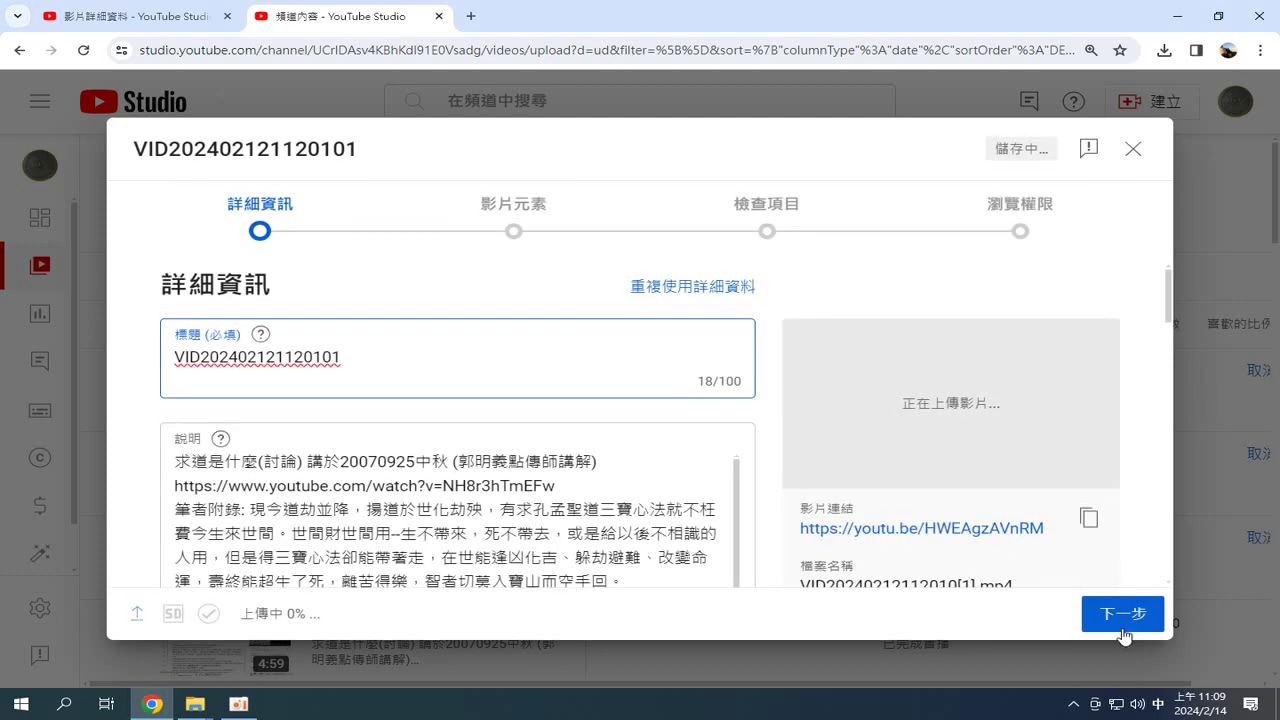
{"action": "left_click", "coordinate": [1122, 630]}
{"action": "left_click", "coordinate": [1114, 624]}
{"action": "left_click", "coordinate": [1108, 619]}
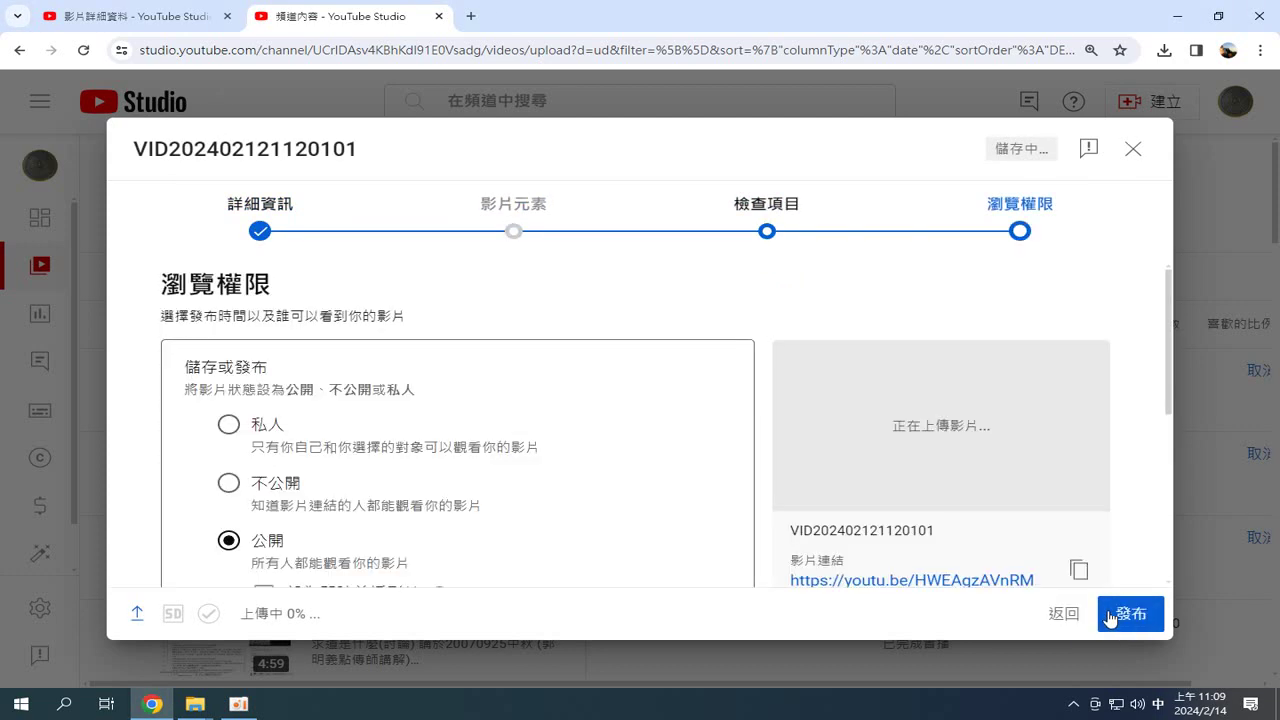
{"action": "left_click", "coordinate": [1109, 618]}
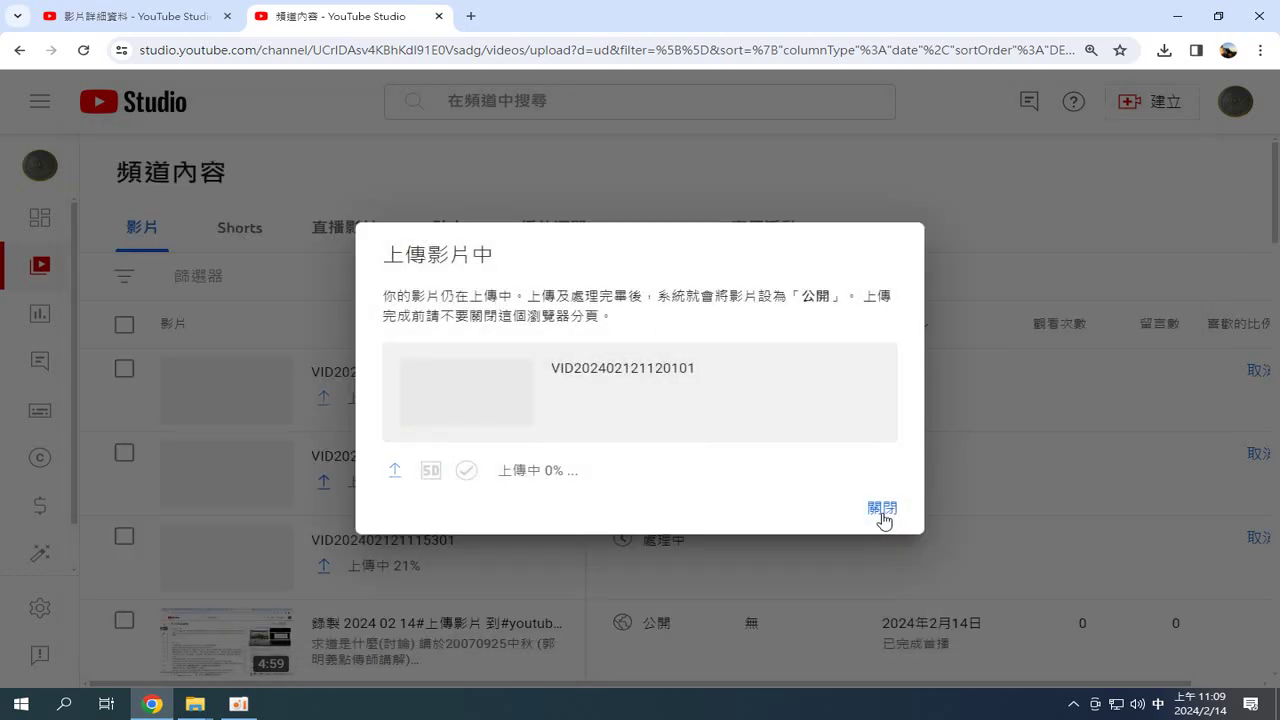
{"action": "left_click", "coordinate": [882, 510]}
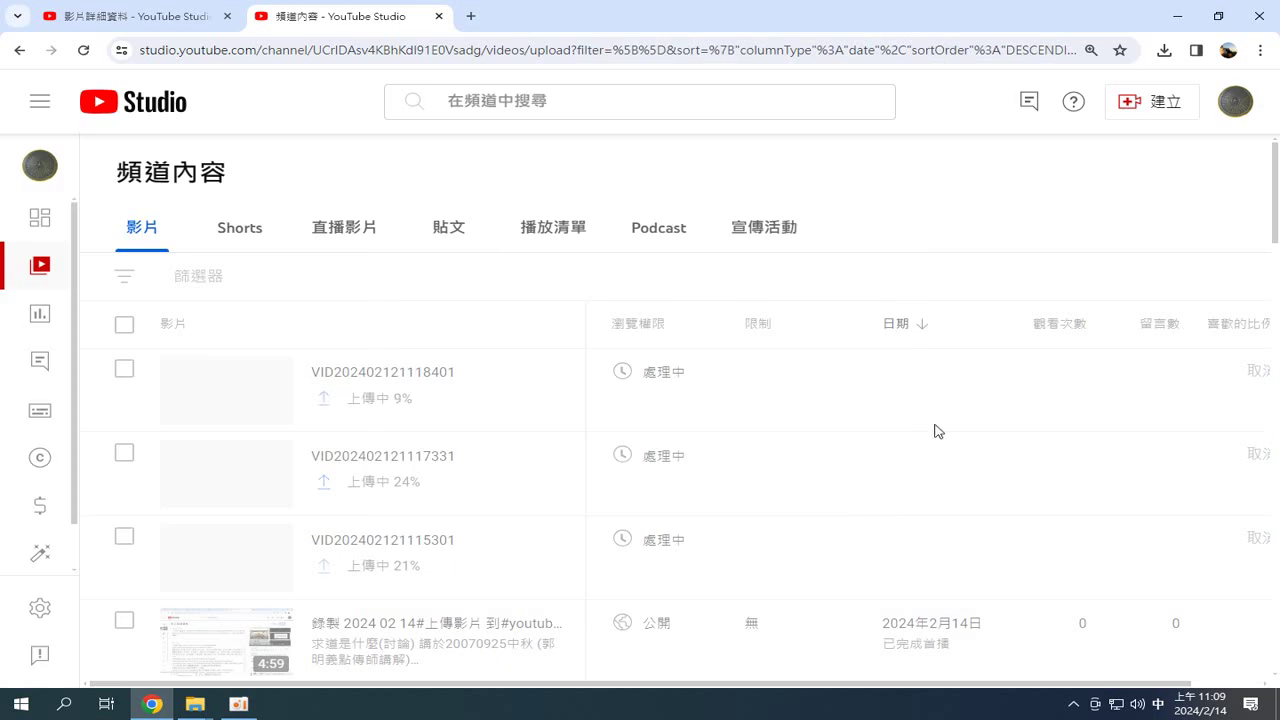
- Start the next video upload and open the OPPO Reno2's 內部共用儲存空間 in the file chooser
{"action": "left_click", "coordinate": [1153, 106]}
{"action": "left_click", "coordinate": [1072, 145]}
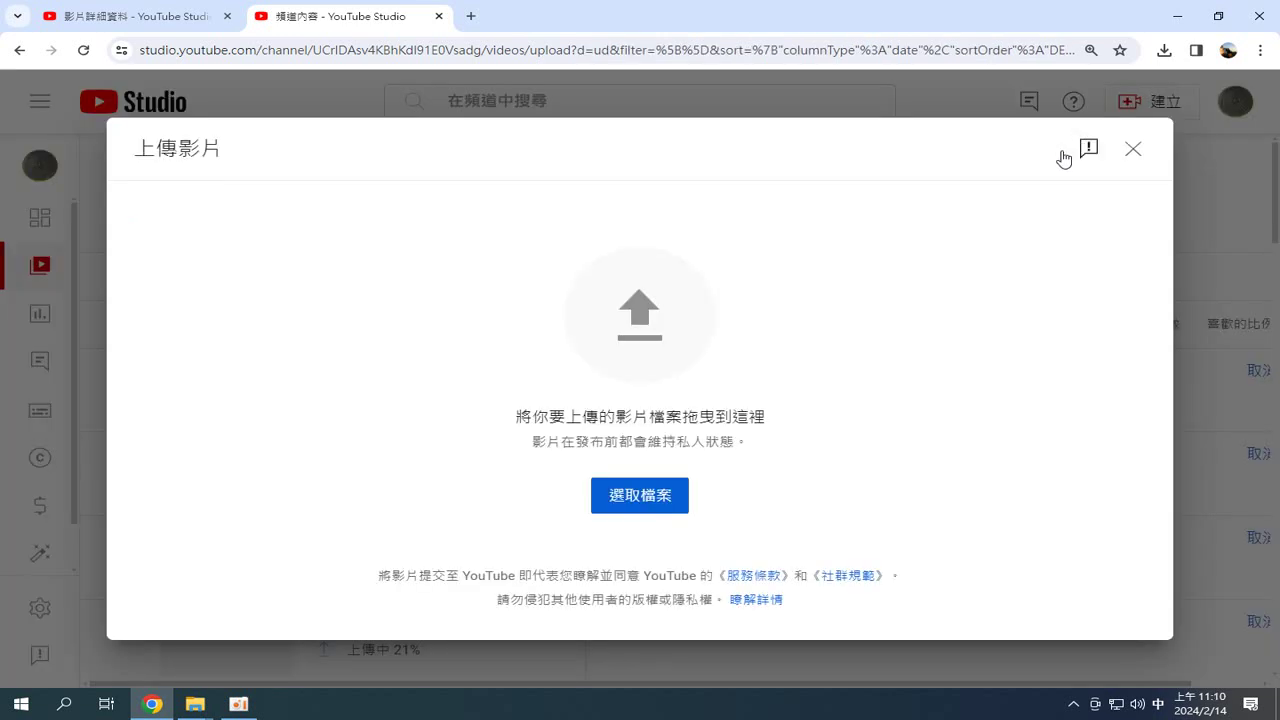
{"action": "left_click", "coordinate": [633, 505]}
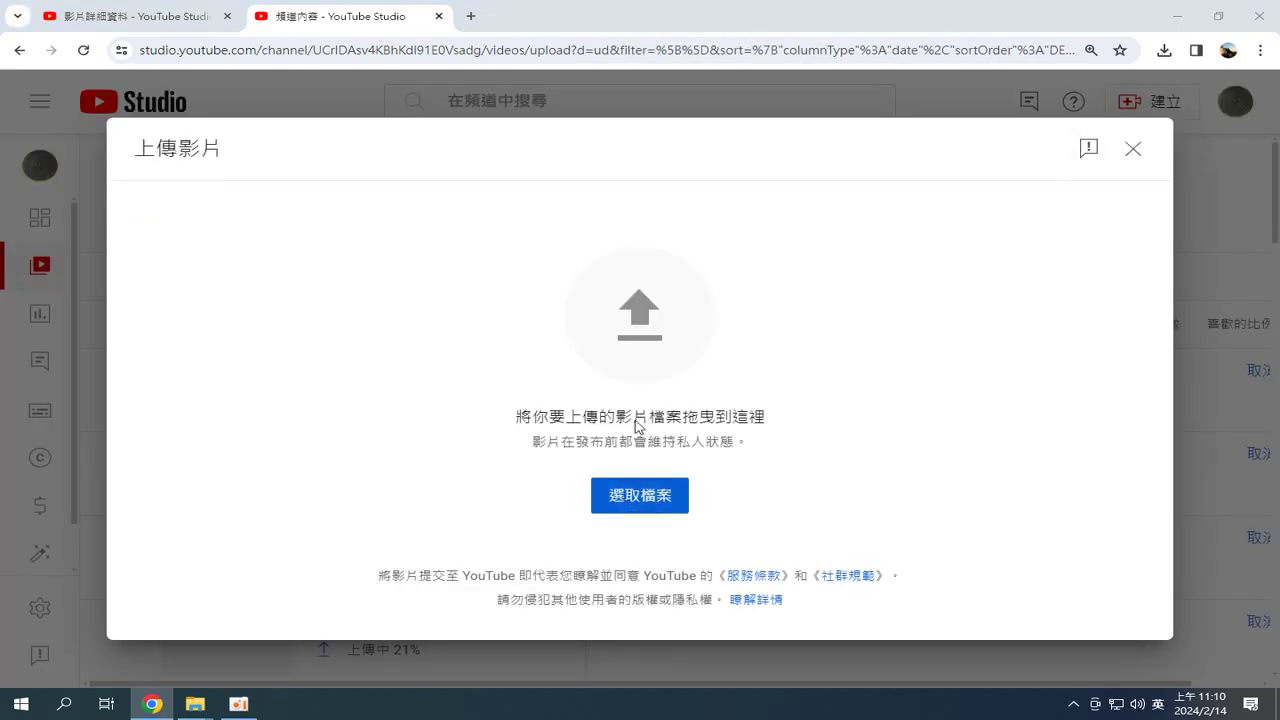
{"action": "scroll", "coordinate": [345, 300], "scroll_direction": "down", "scroll_amount": 5}
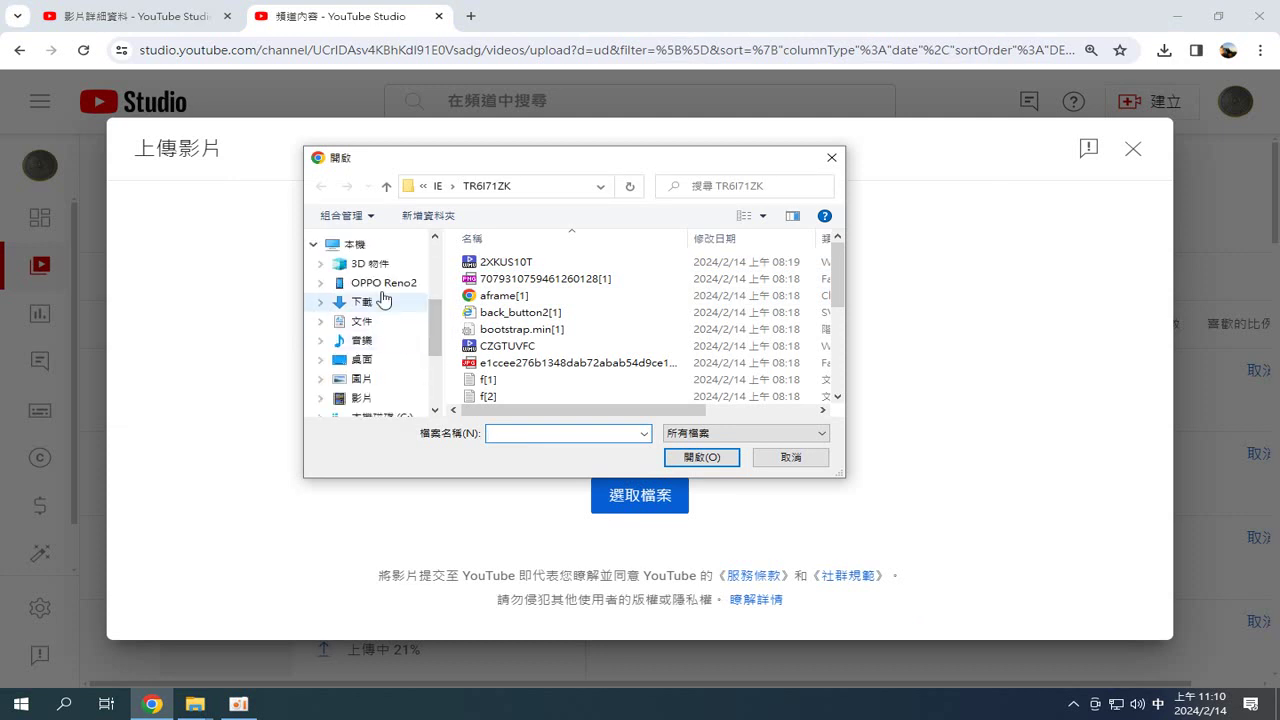
{"action": "left_click", "coordinate": [360, 283]}
{"action": "left_click", "coordinate": [562, 308]}
{"action": "double_click", "coordinate": [562, 308]}
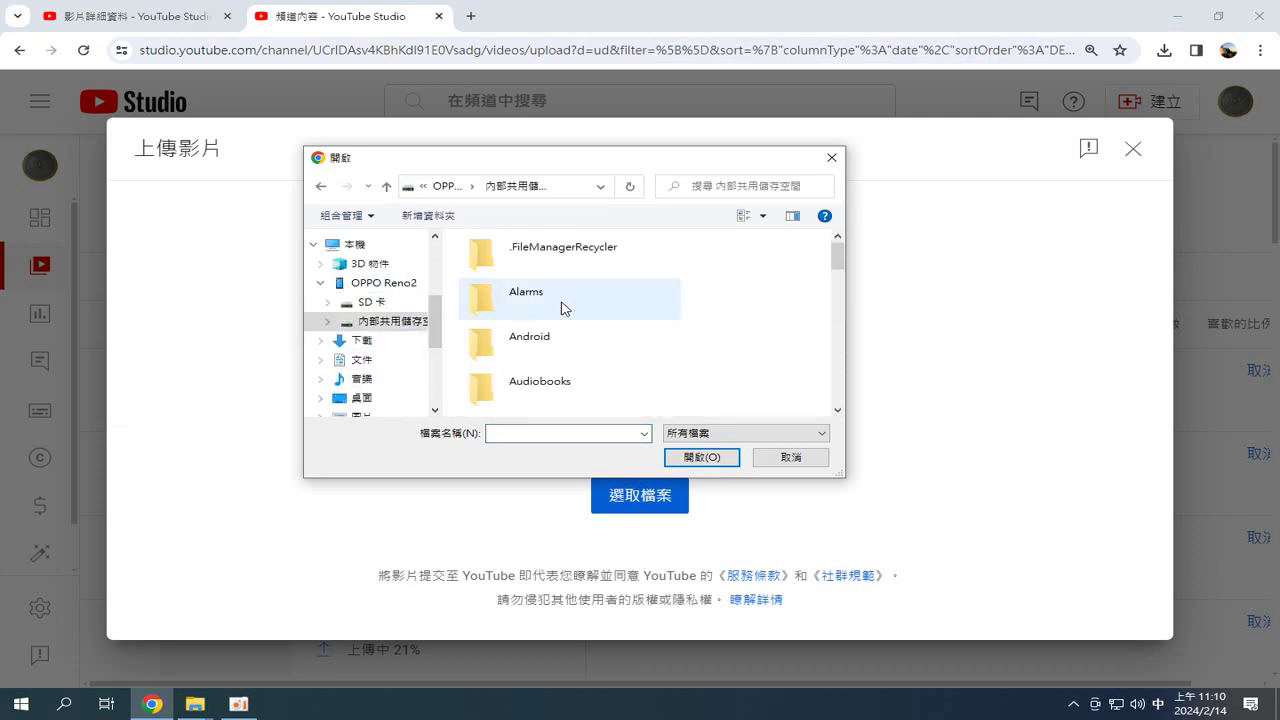
- Open the DCIM folder and its OK_Camera_(20240212#愛祥佛堂 subfolder
{"action": "scroll", "coordinate": [533, 318], "scroll_direction": "down", "scroll_amount": 5}
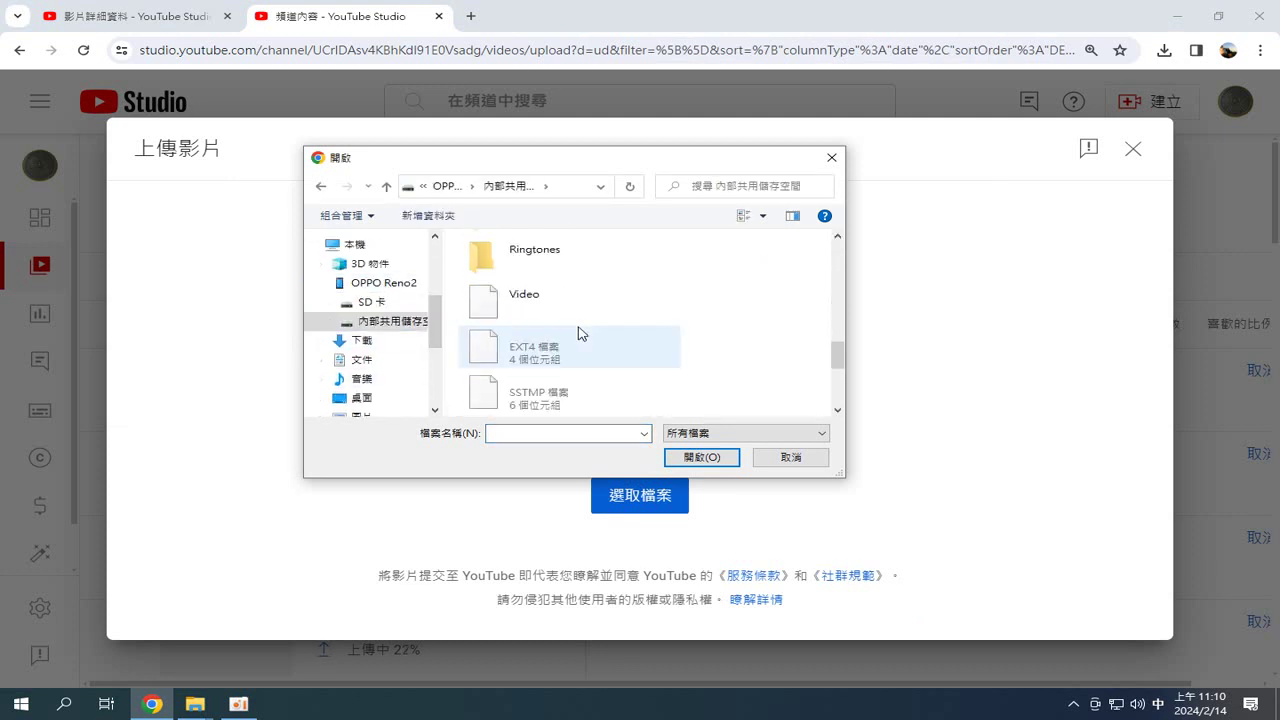
{"action": "scroll", "coordinate": [578, 333], "scroll_direction": "up", "scroll_amount": 6}
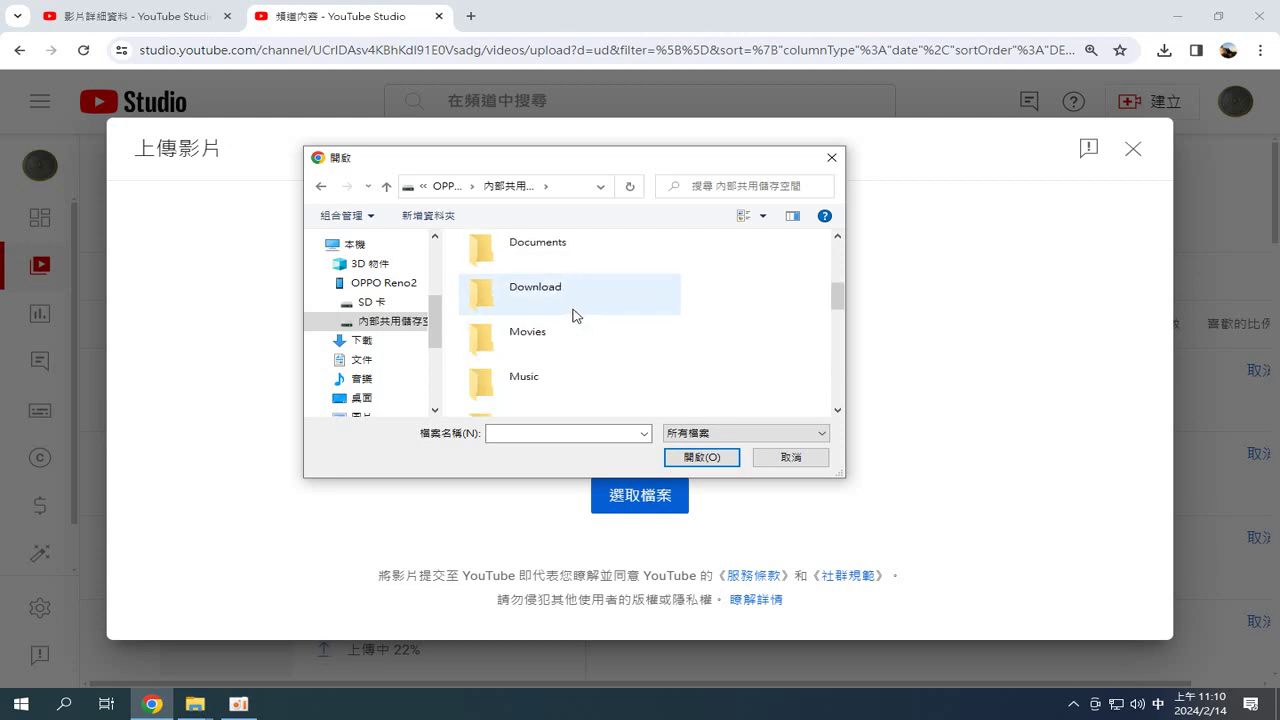
{"action": "scroll", "coordinate": [554, 310], "scroll_direction": "up", "scroll_amount": 1}
{"action": "double_click", "coordinate": [550, 360]}
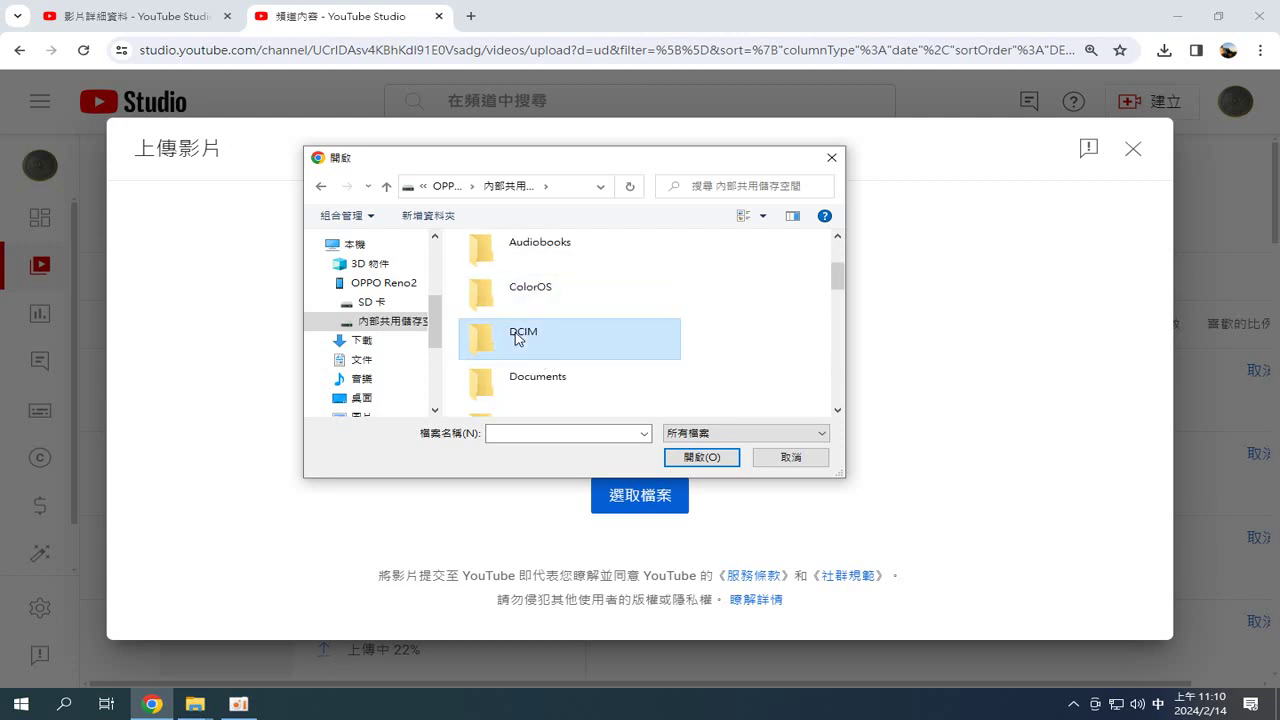
{"action": "scroll", "coordinate": [615, 310], "scroll_direction": "down", "scroll_amount": 3}
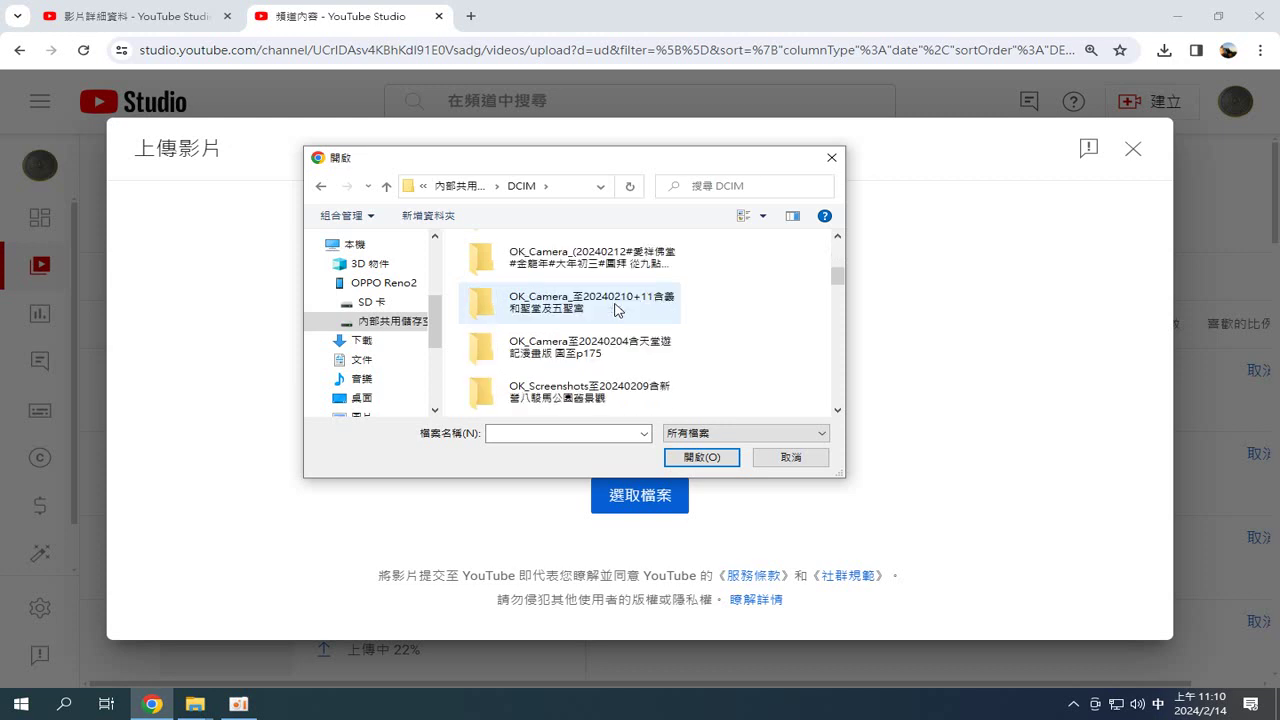
{"action": "double_click", "coordinate": [611, 262]}
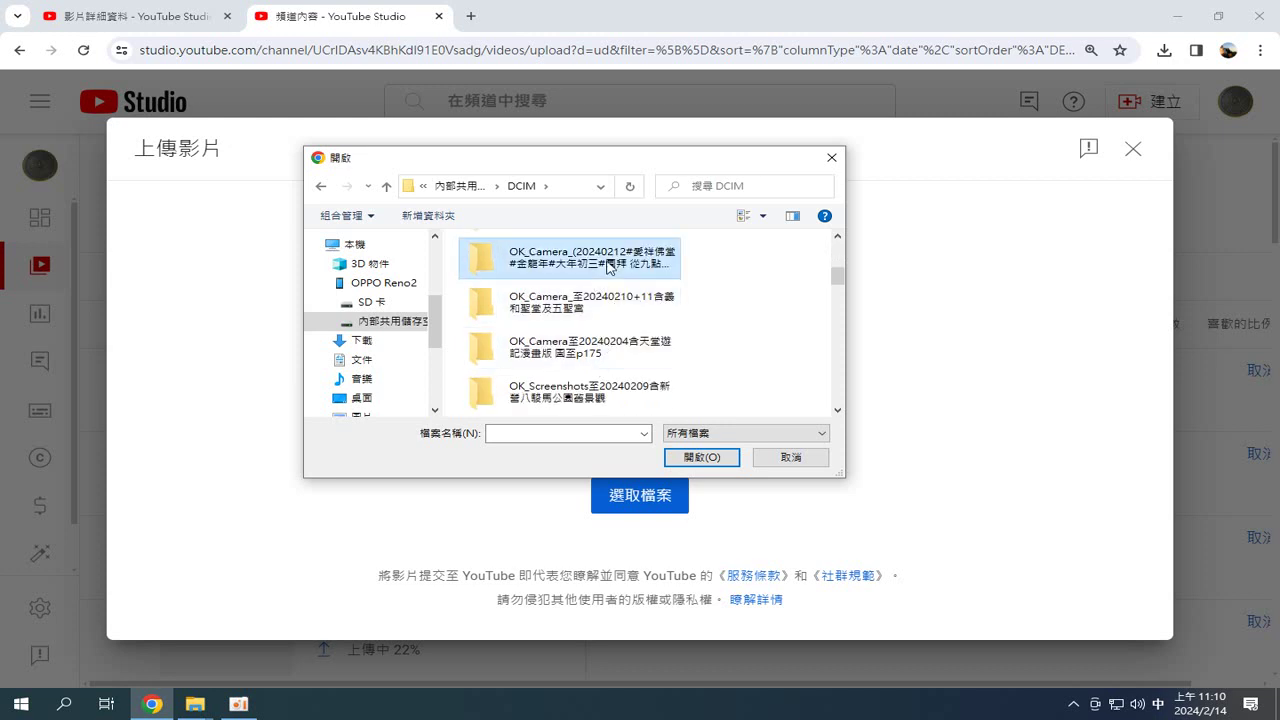
{"action": "scroll", "coordinate": [626, 272], "scroll_direction": "down", "scroll_amount": 8}
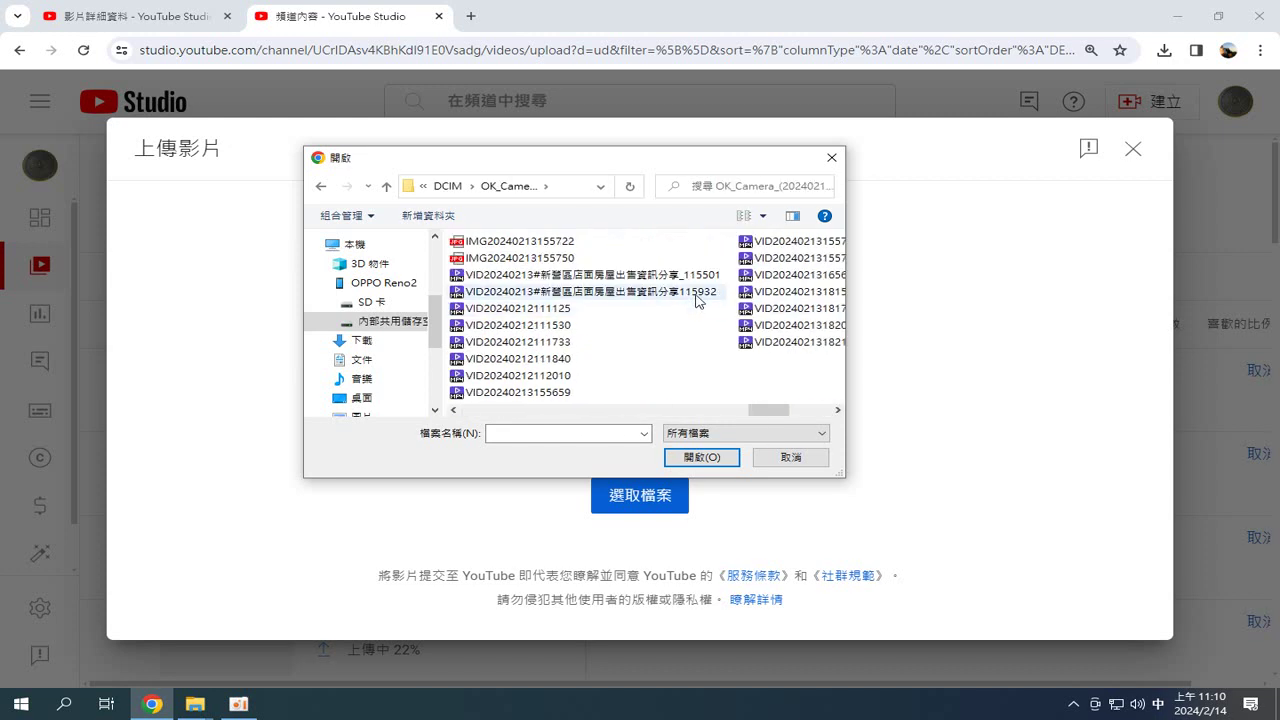
{"action": "left_click", "coordinate": [551, 395]}
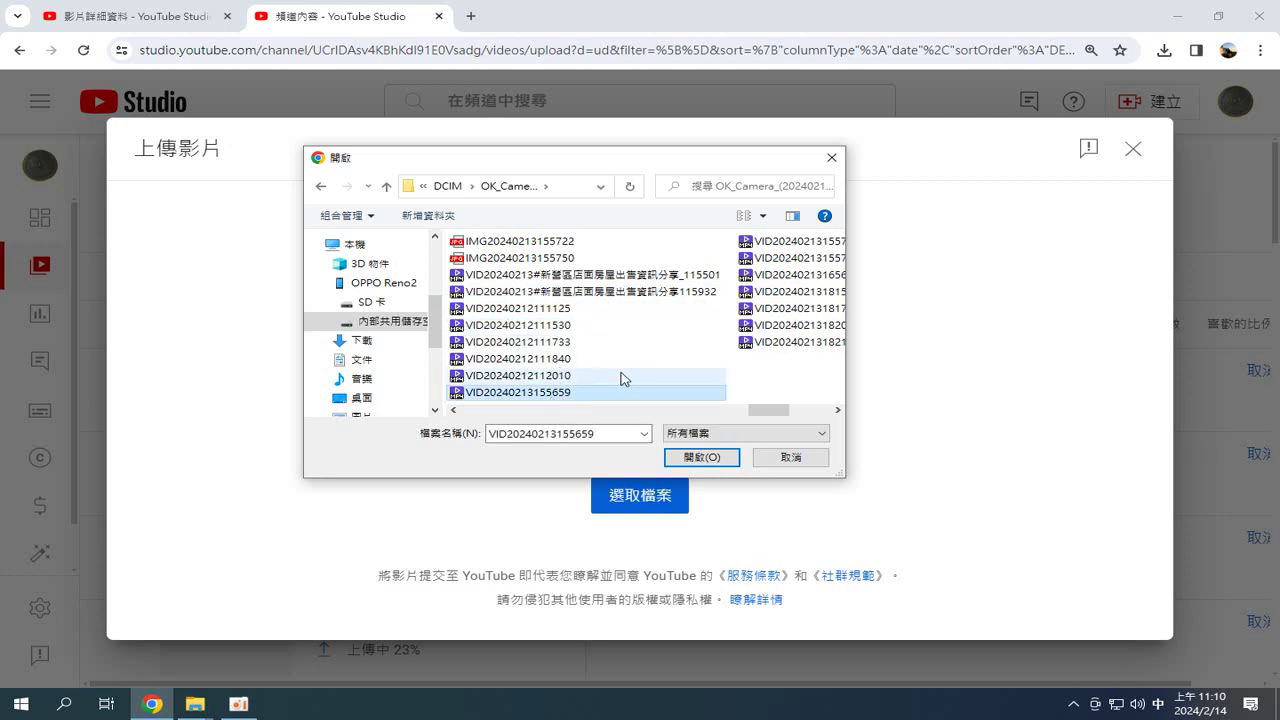
{"action": "scroll", "coordinate": [621, 378], "scroll_direction": "down", "scroll_amount": 3}
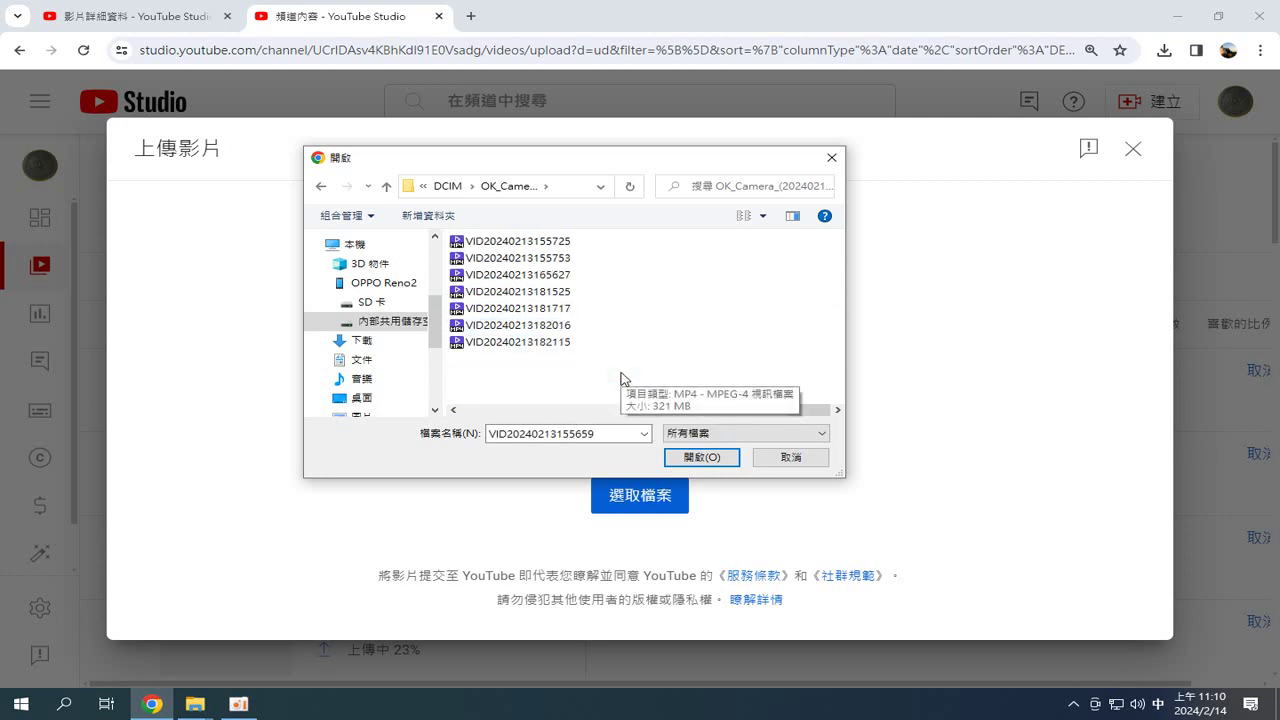
{"action": "scroll", "coordinate": [541, 308], "scroll_direction": "up", "scroll_amount": 3}
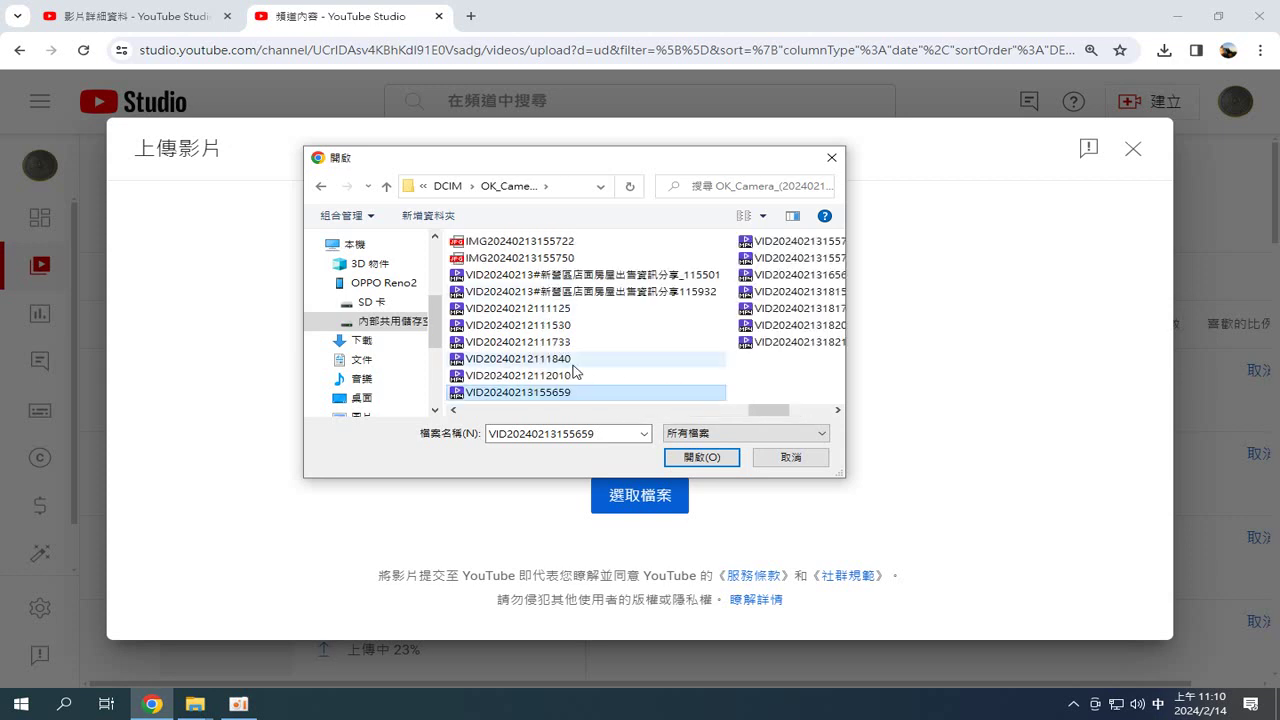
{"action": "left_click", "coordinate": [702, 458]}
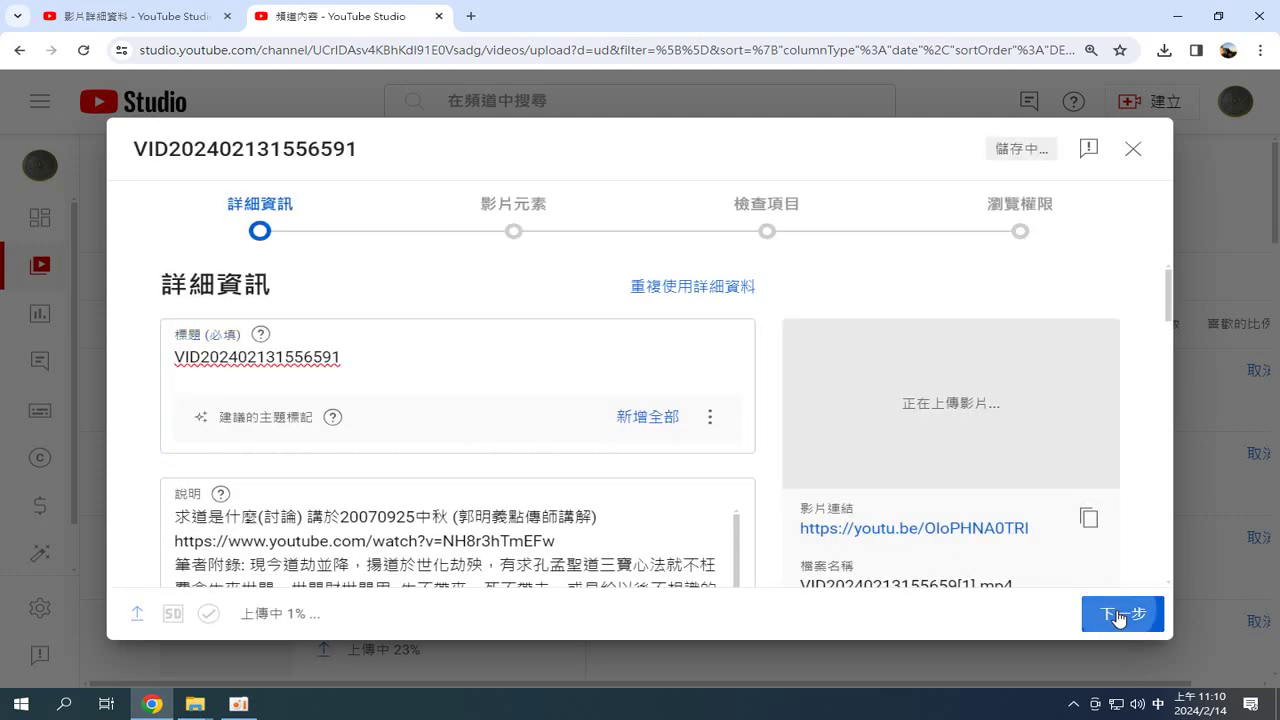
{"action": "left_click", "coordinate": [1119, 614]}
{"action": "left_click", "coordinate": [1119, 614]}
{"action": "left_click", "coordinate": [1119, 614]}
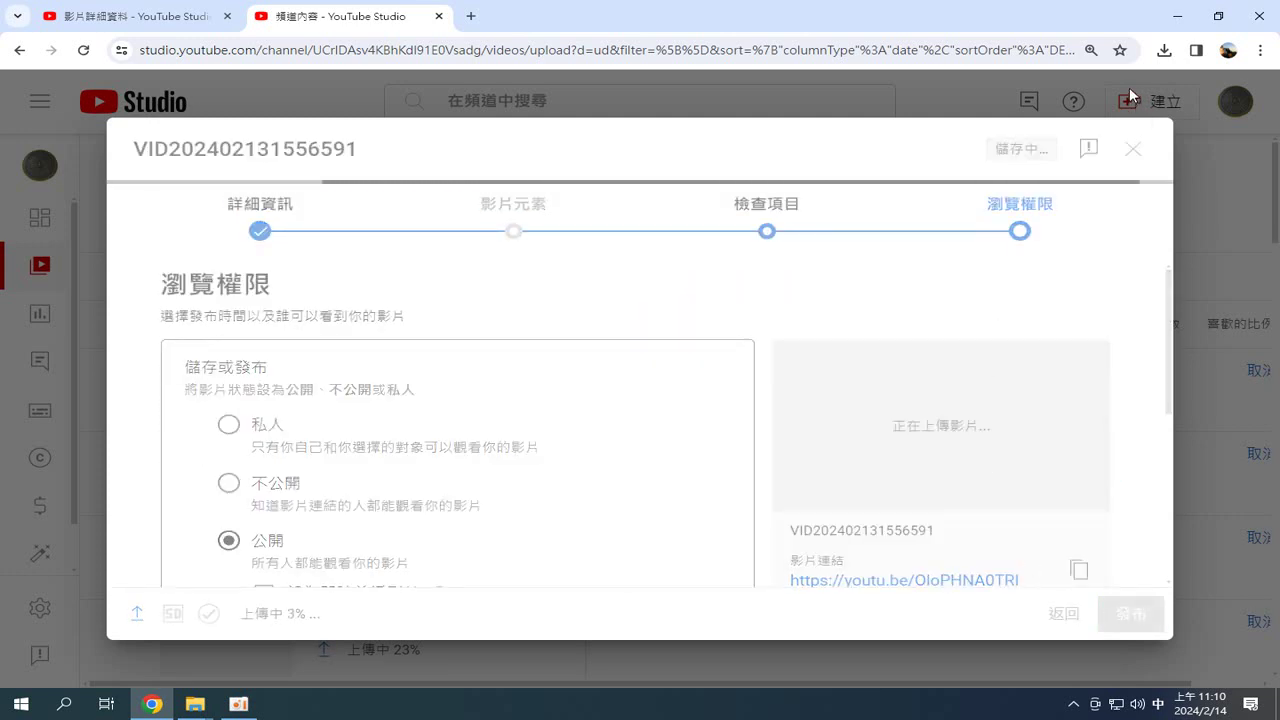
{"action": "left_click", "coordinate": [1134, 150]}
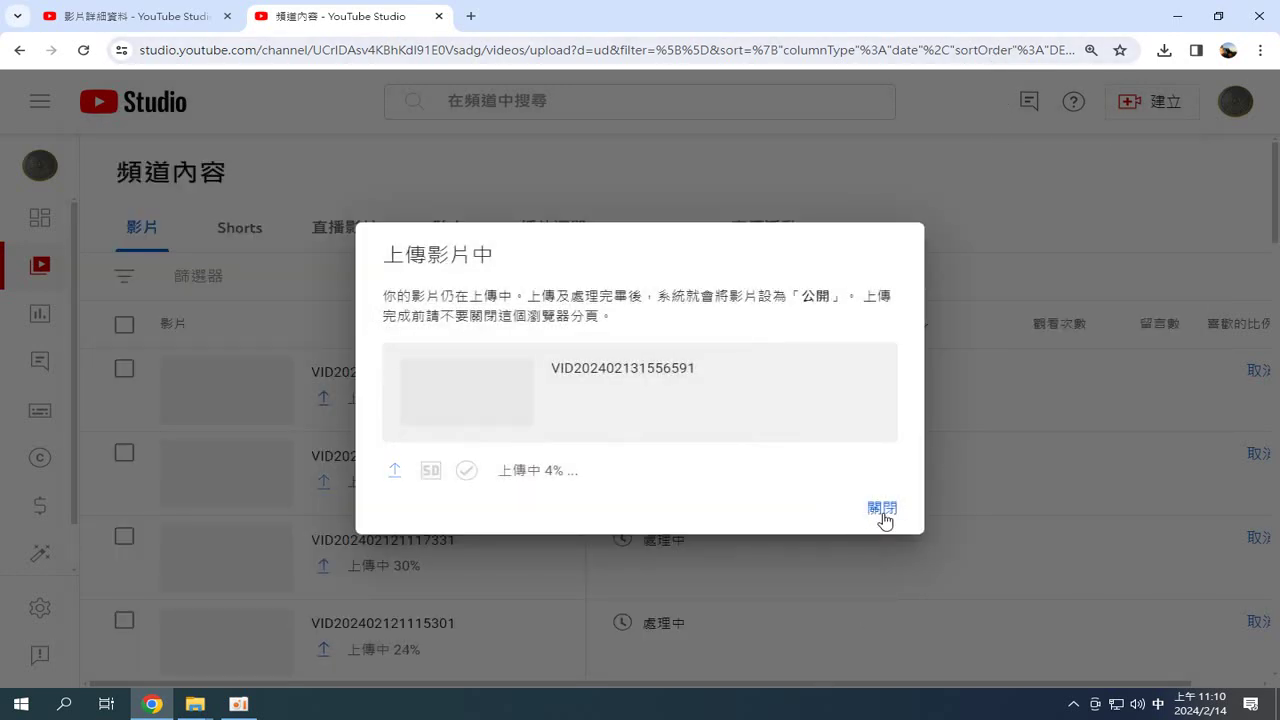
{"action": "left_click", "coordinate": [882, 510]}
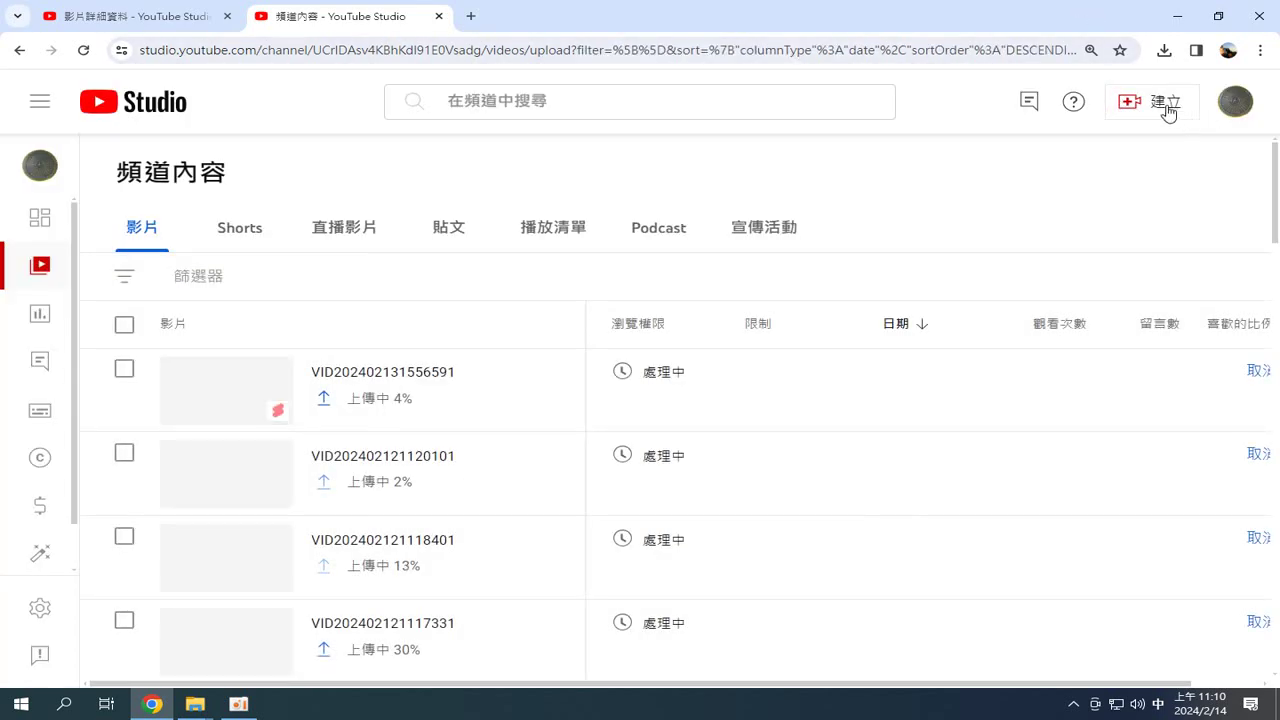
- Start another video upload and browse the file chooser to the OPPO Reno2's 內部共用儲存空間
{"action": "left_click", "coordinate": [1120, 102]}
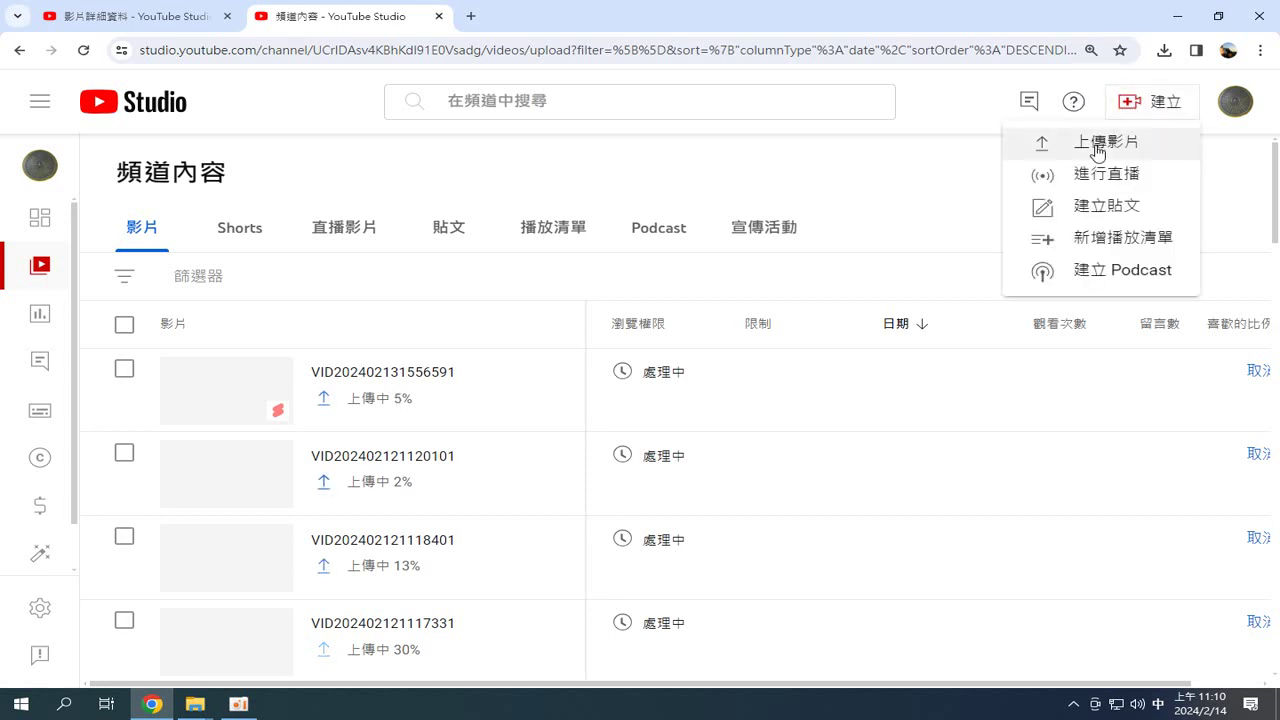
{"action": "left_click", "coordinate": [1098, 153]}
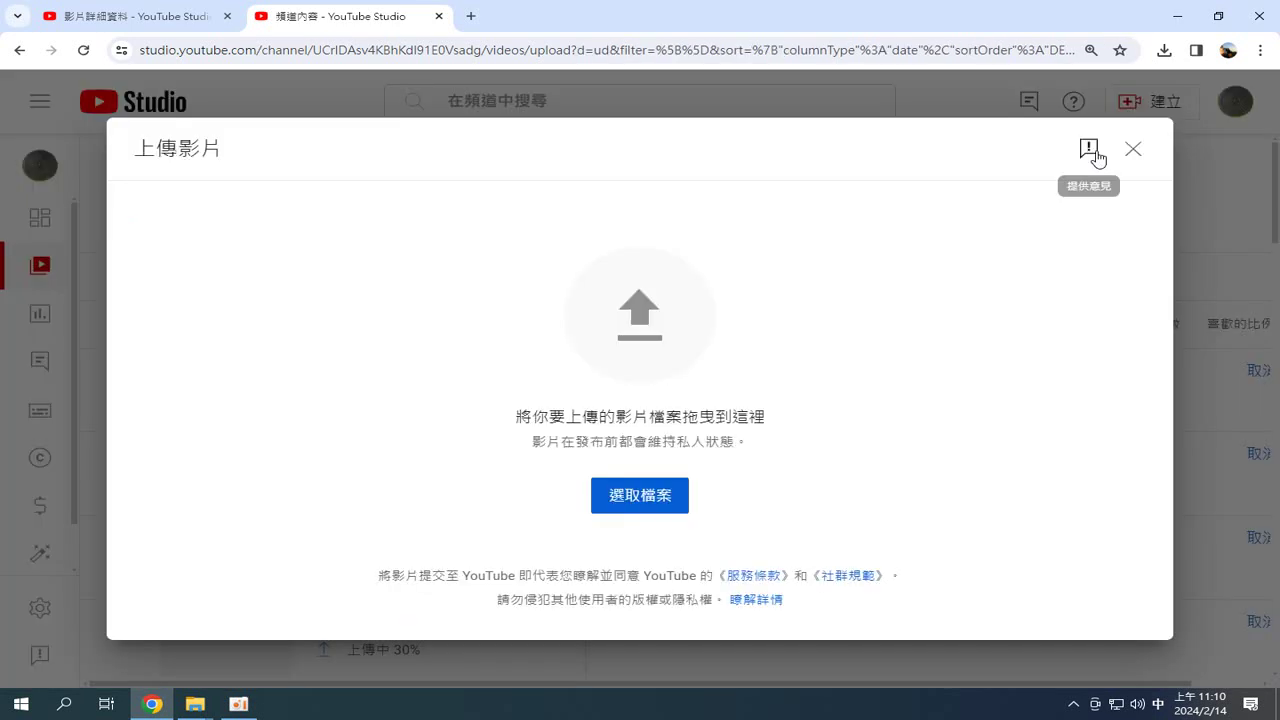
{"action": "left_click", "coordinate": [656, 513]}
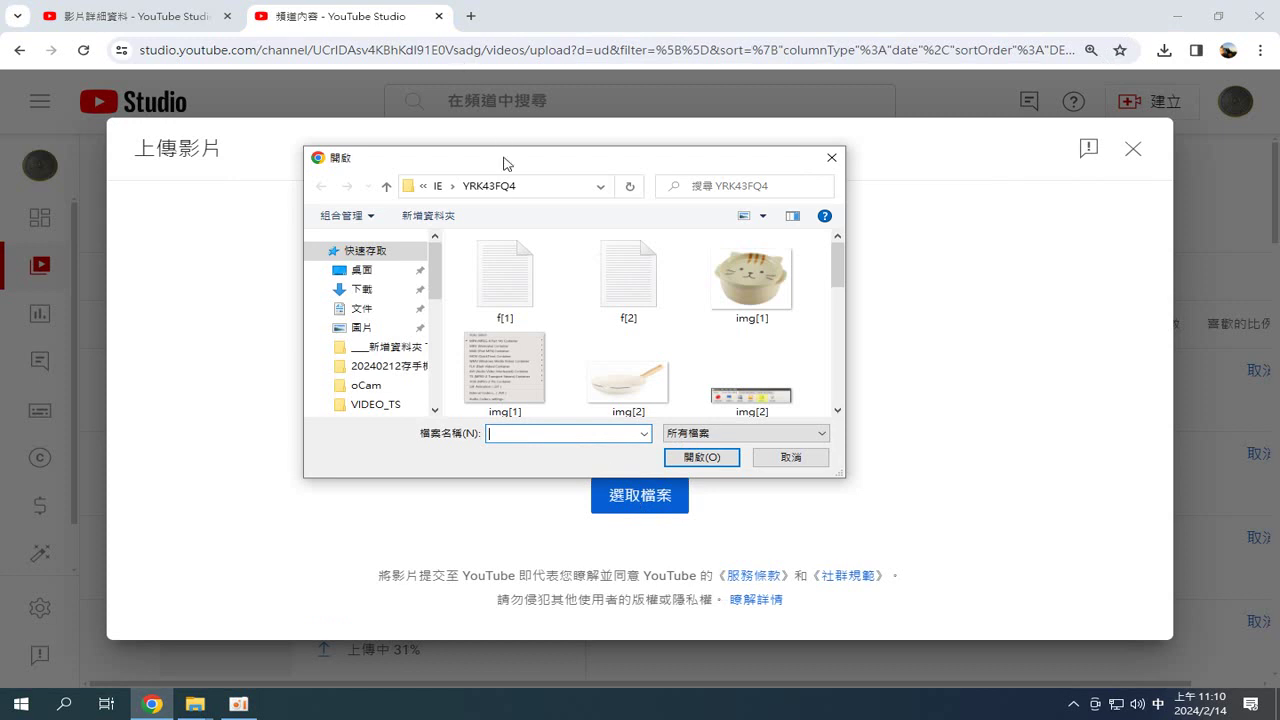
{"action": "scroll", "coordinate": [433, 395], "scroll_direction": "down", "scroll_amount": 5}
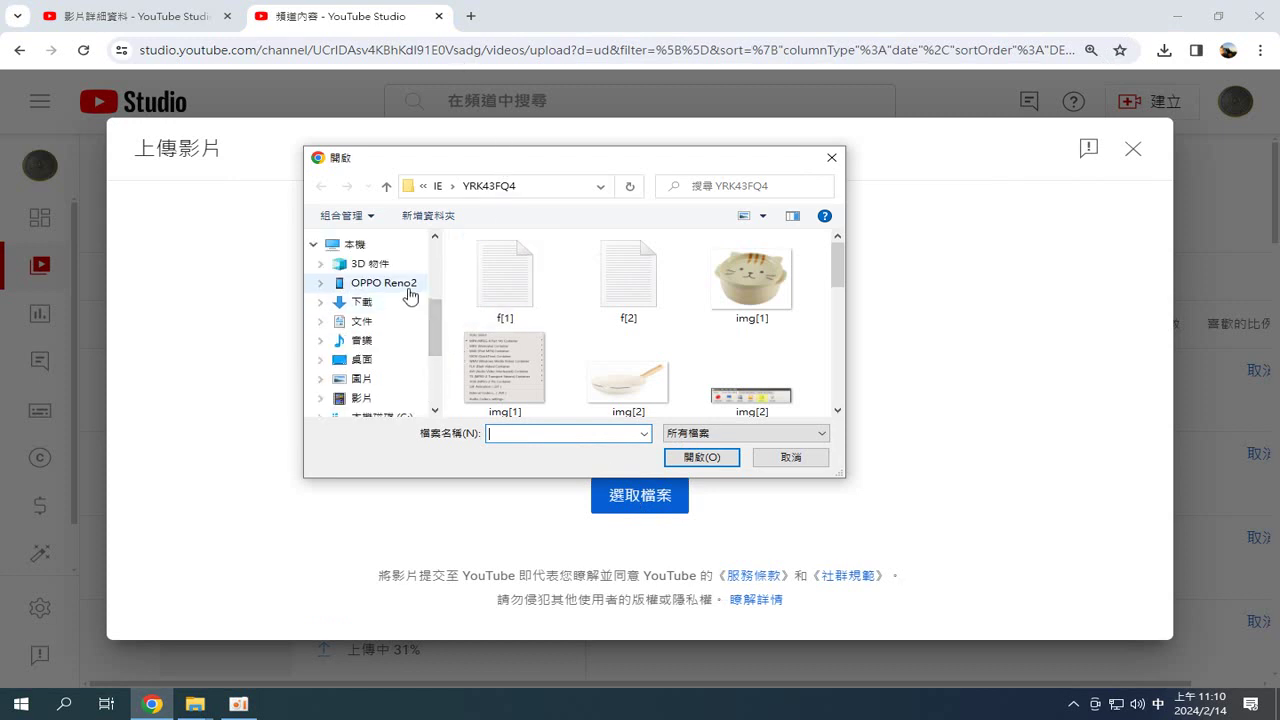
{"action": "left_click", "coordinate": [333, 285]}
{"action": "double_click", "coordinate": [576, 308]}
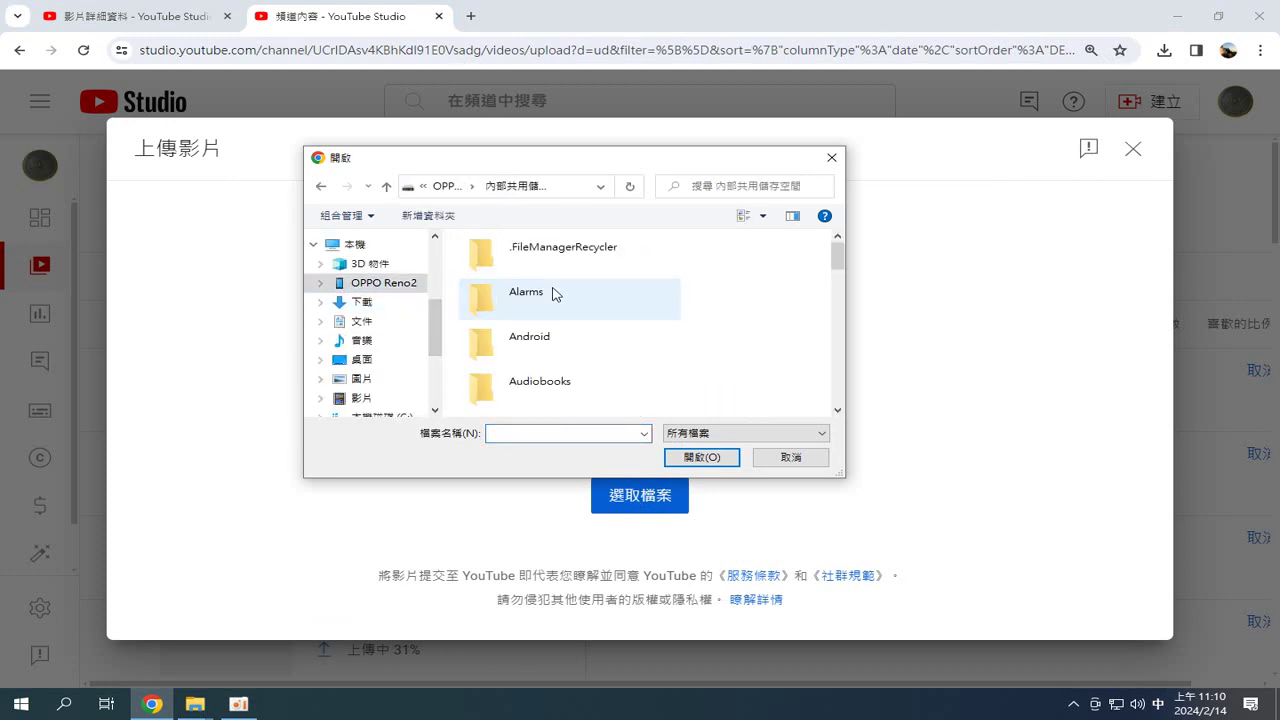
- Open the DCIM folder and its OK_Camera_(20240212#愛祥佛堂 subfolder
{"action": "scroll", "coordinate": [837, 366], "scroll_direction": "down", "scroll_amount": 3}
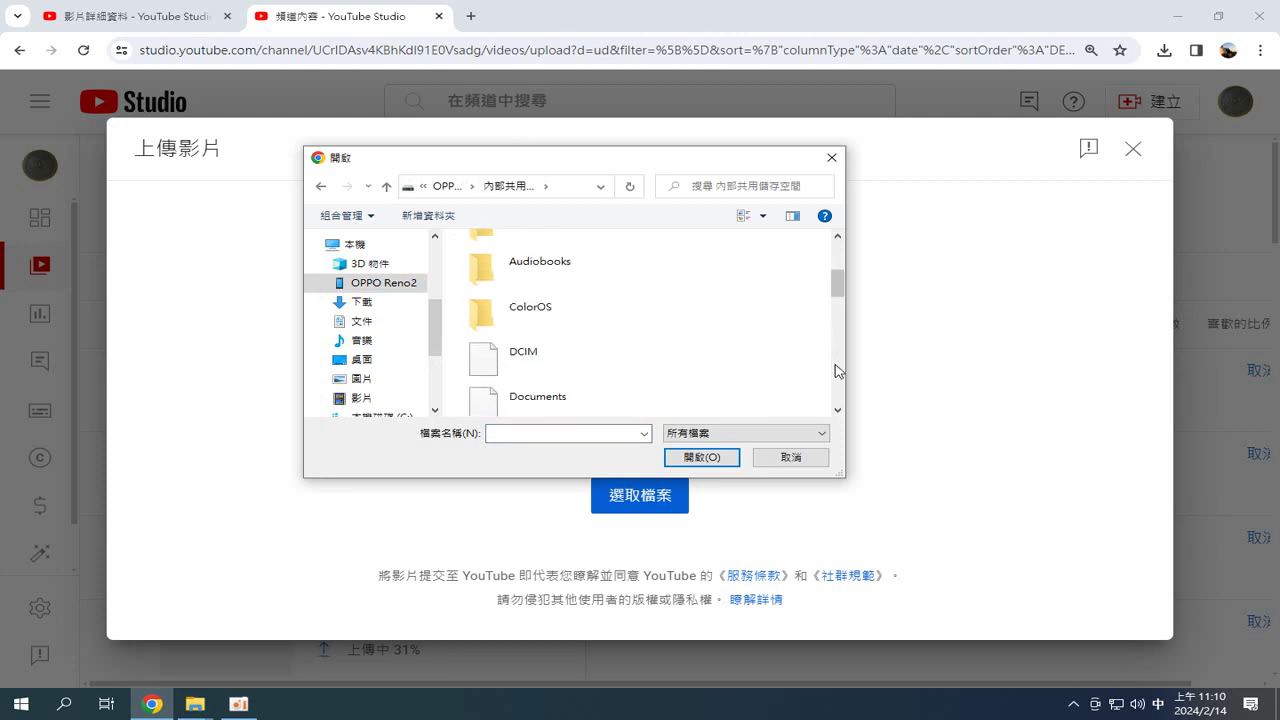
{"action": "scroll", "coordinate": [837, 282], "scroll_direction": "up", "scroll_amount": 2}
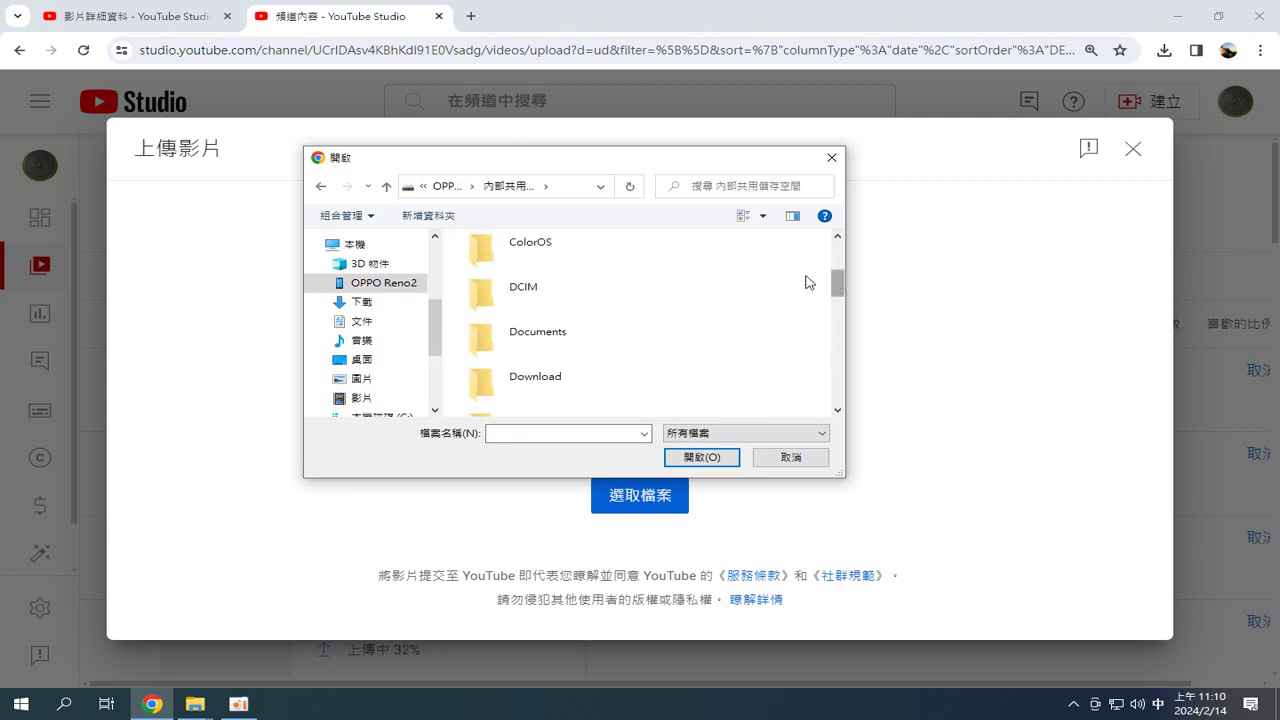
{"action": "double_click", "coordinate": [520, 288]}
{"action": "scroll", "coordinate": [555, 345], "scroll_direction": "down", "scroll_amount": 3}
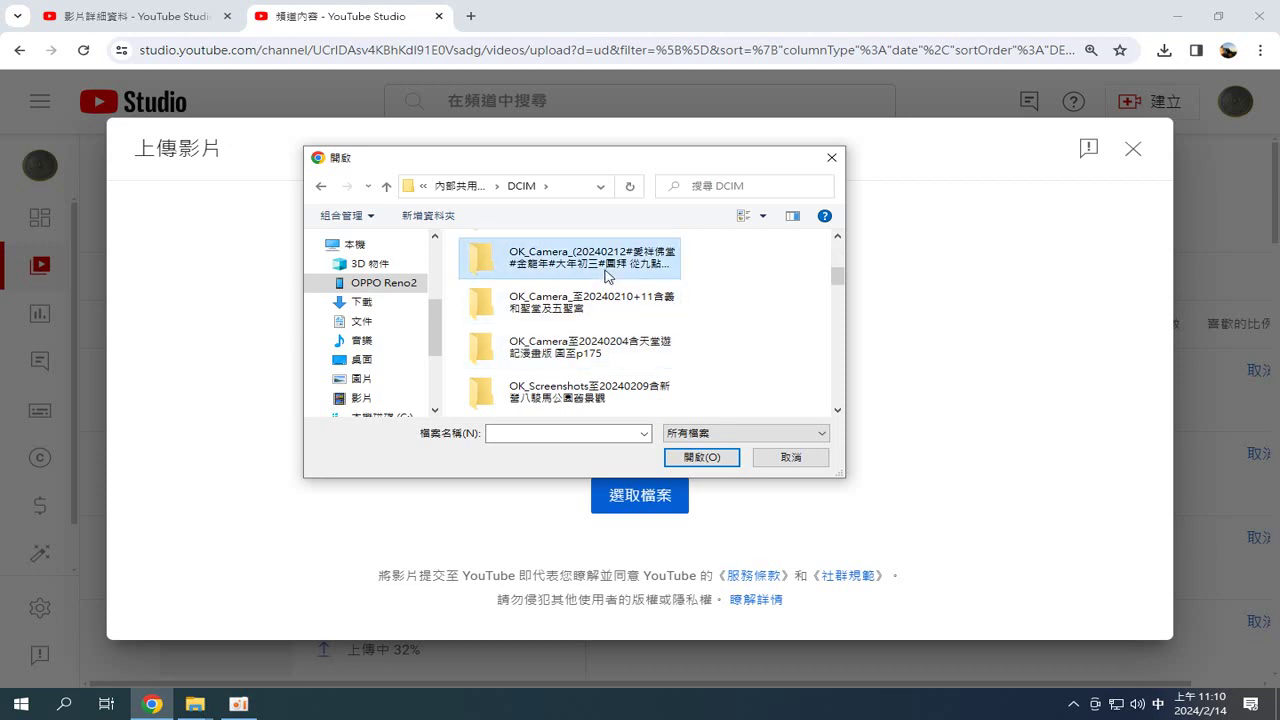
{"action": "double_click", "coordinate": [560, 257]}
{"action": "left_click_drag", "start_coordinate": [502, 411], "coordinate": [768, 420]}
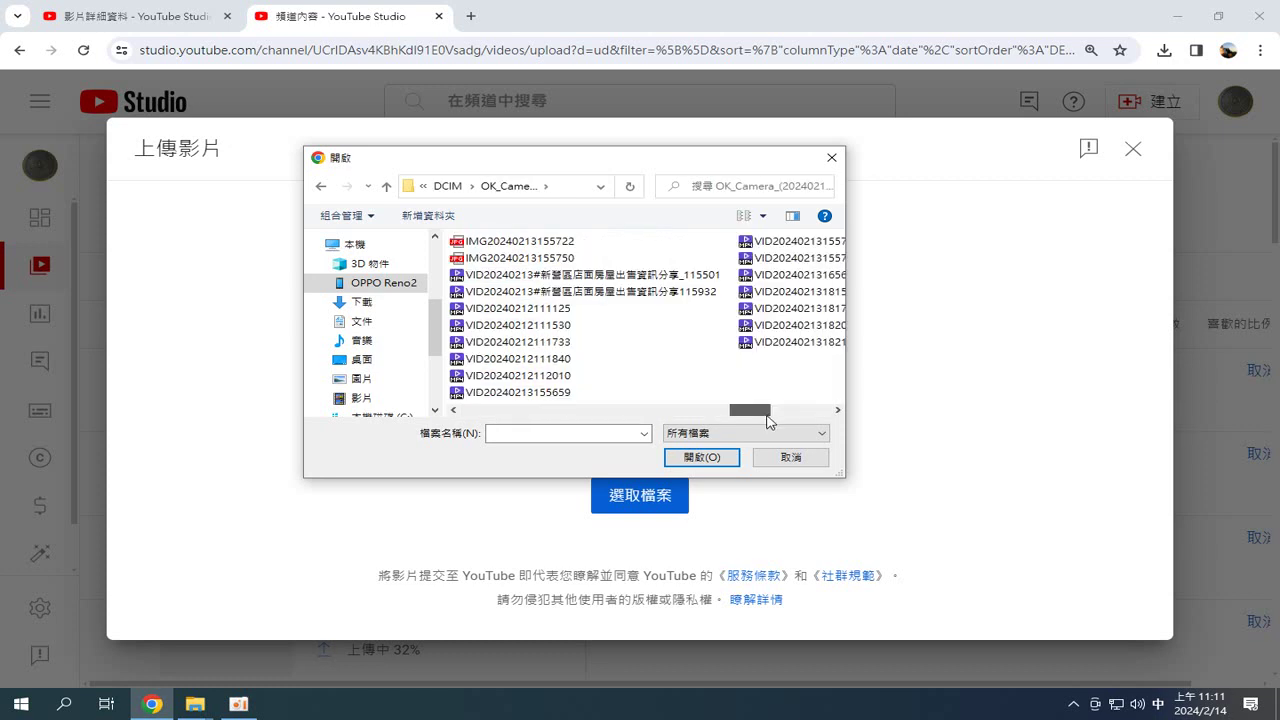
{"action": "left_click", "coordinate": [808, 246]}
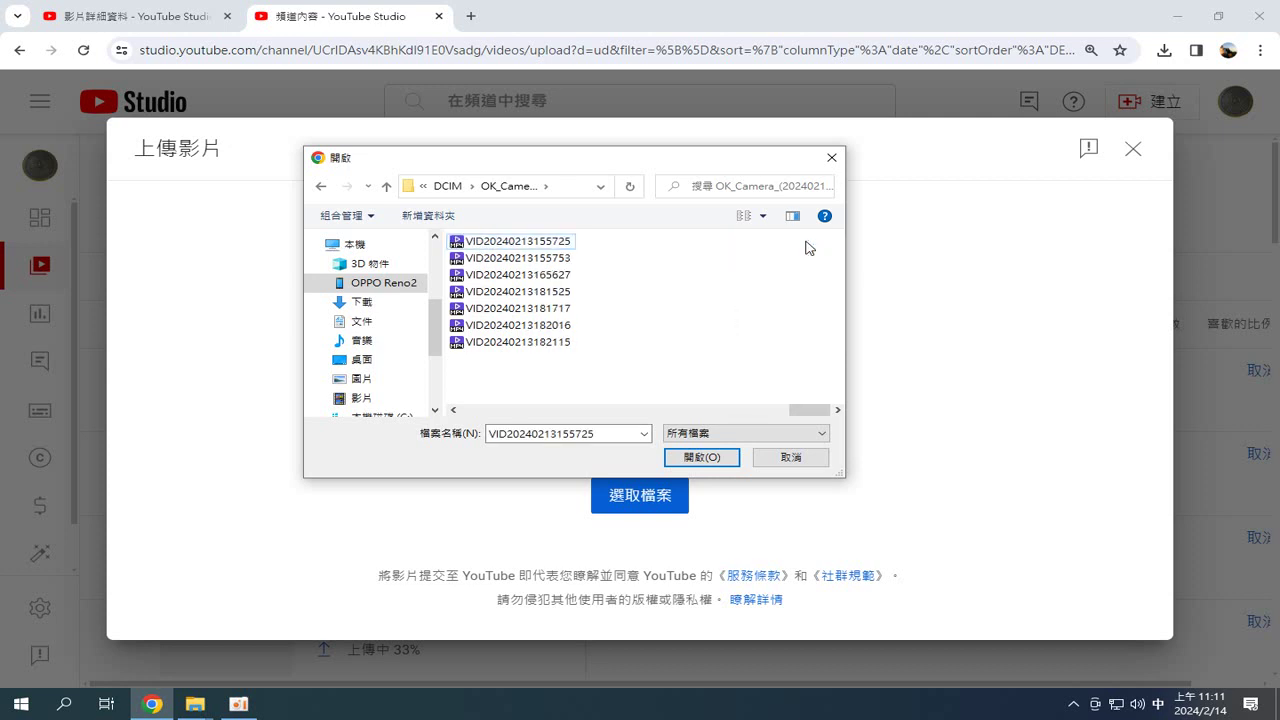
{"action": "double_click", "coordinate": [530, 246]}
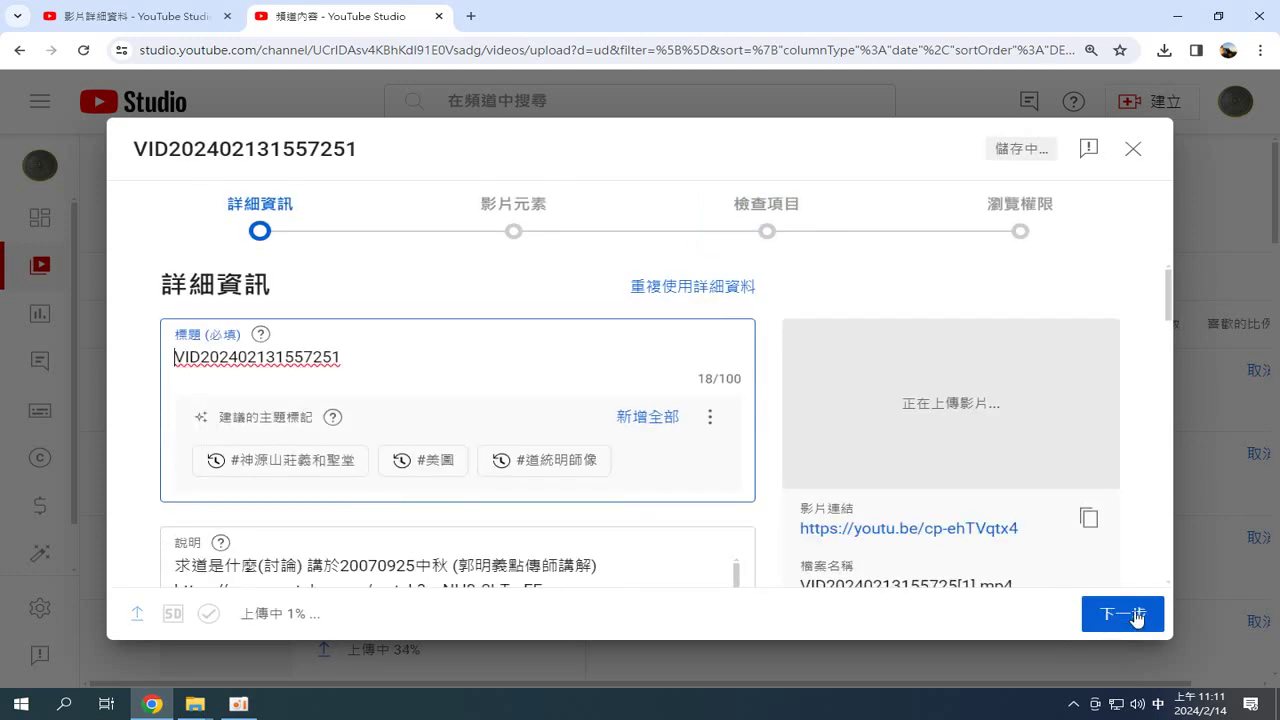
{"action": "left_click", "coordinate": [1136, 617]}
{"action": "left_click", "coordinate": [1134, 616]}
{"action": "left_click", "coordinate": [1133, 616]}
{"action": "left_click", "coordinate": [1131, 615]}
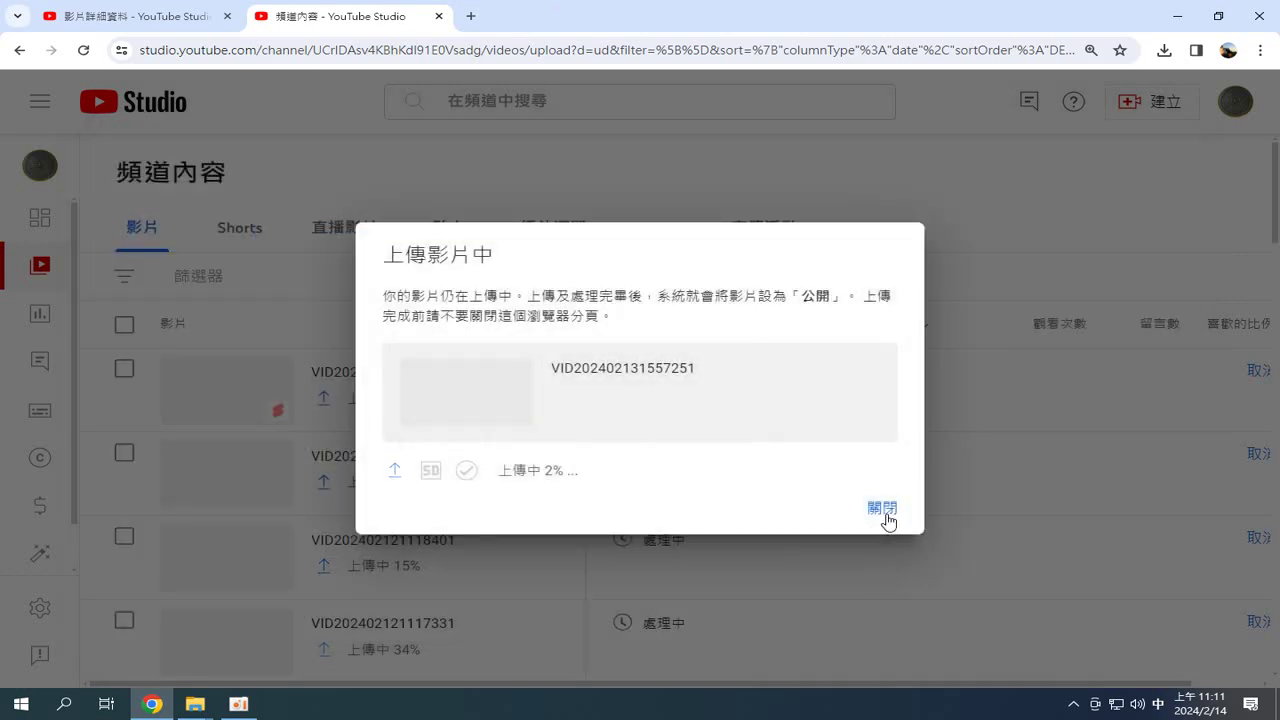
{"action": "left_click", "coordinate": [885, 512]}
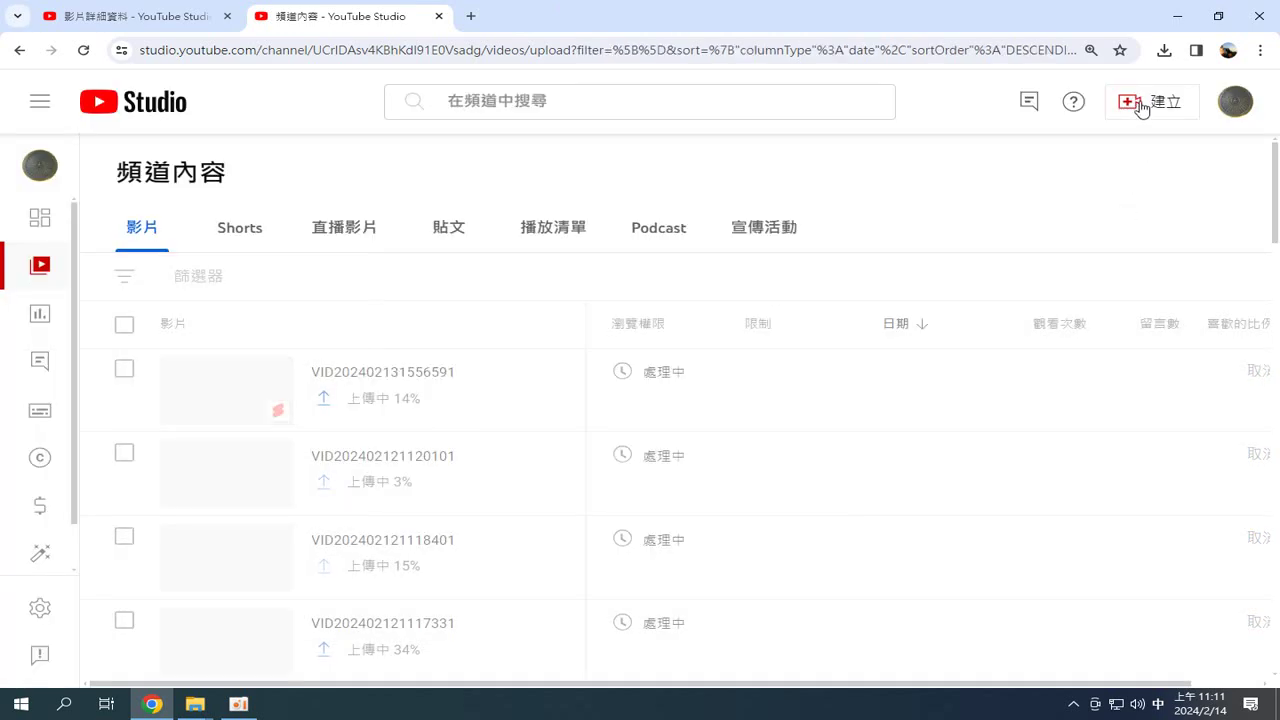
- Start the next video upload and open the OPPO Reno2's 內部共用儲存空間 in the file chooser
{"action": "left_click", "coordinate": [1147, 102]}
{"action": "left_click", "coordinate": [1097, 150]}
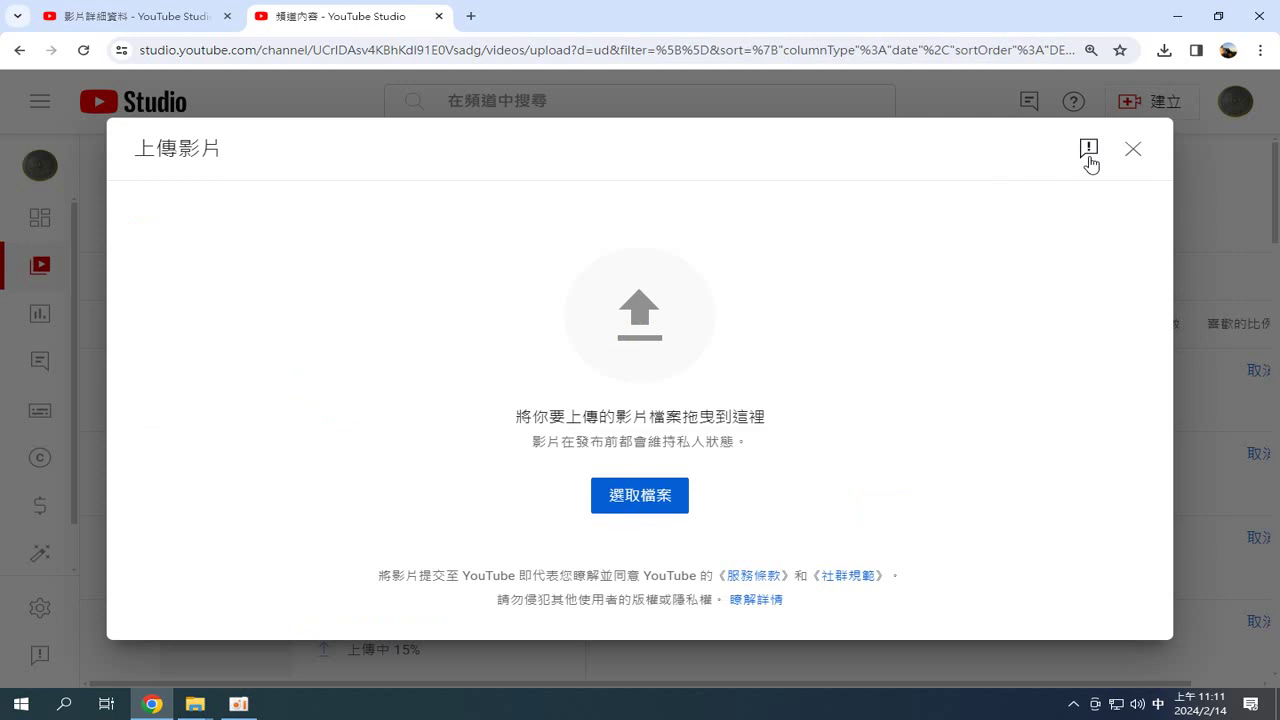
{"action": "left_click", "coordinate": [628, 500]}
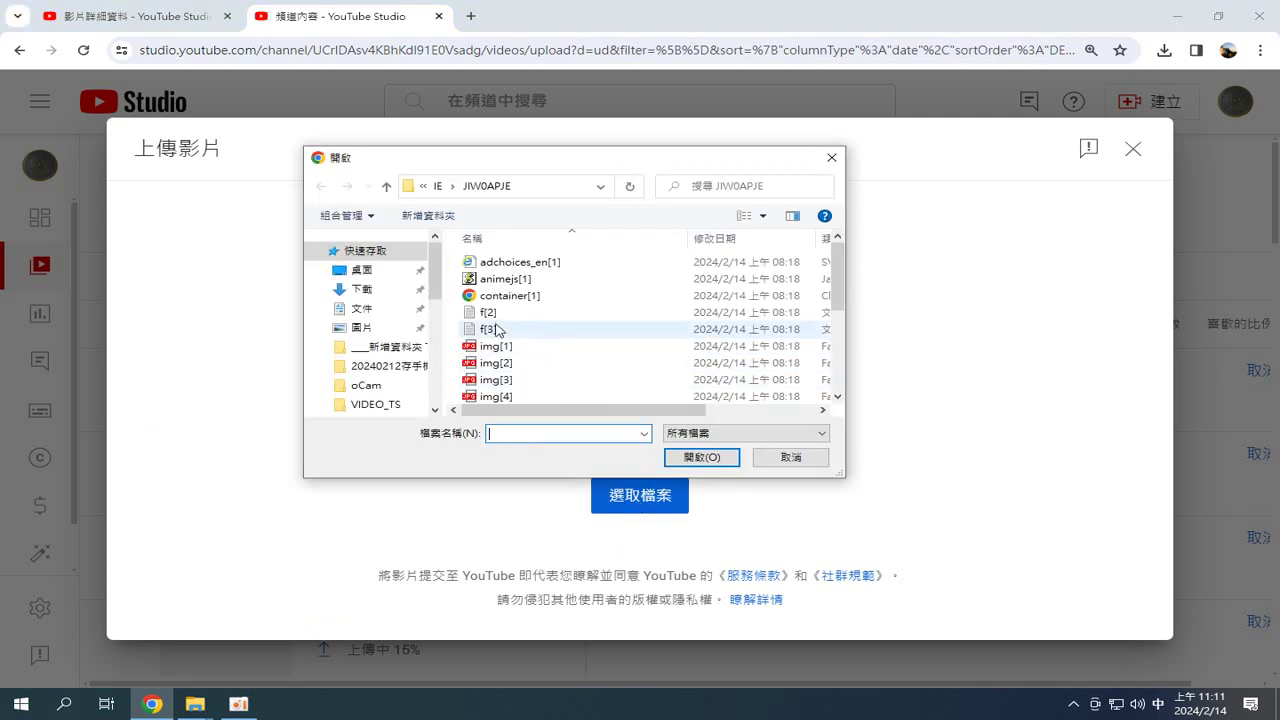
{"action": "scroll", "coordinate": [410, 385], "scroll_direction": "down", "scroll_amount": 3}
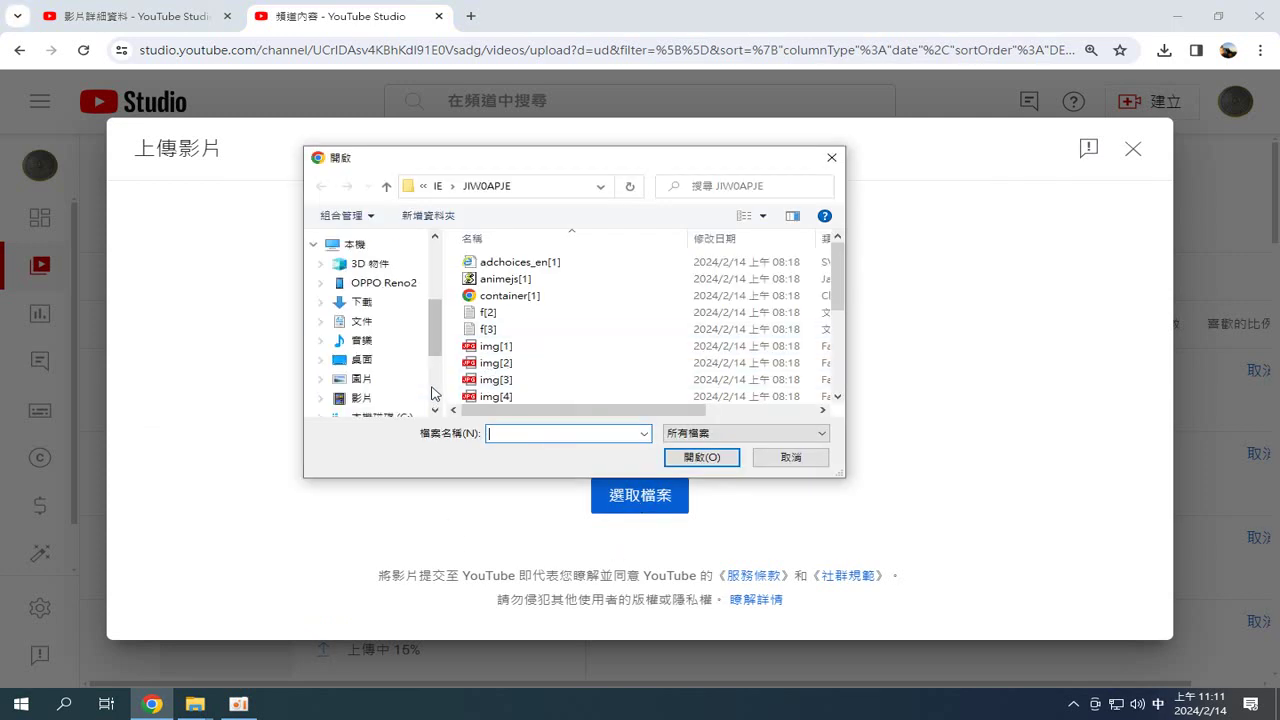
{"action": "left_click", "coordinate": [380, 284]}
{"action": "double_click", "coordinate": [586, 297]}
- Go into the DCIM folder and open its OK_Camera_(20240212#愛祥佛堂 subfolder
{"action": "scroll", "coordinate": [614, 353], "scroll_direction": "down", "scroll_amount": 3}
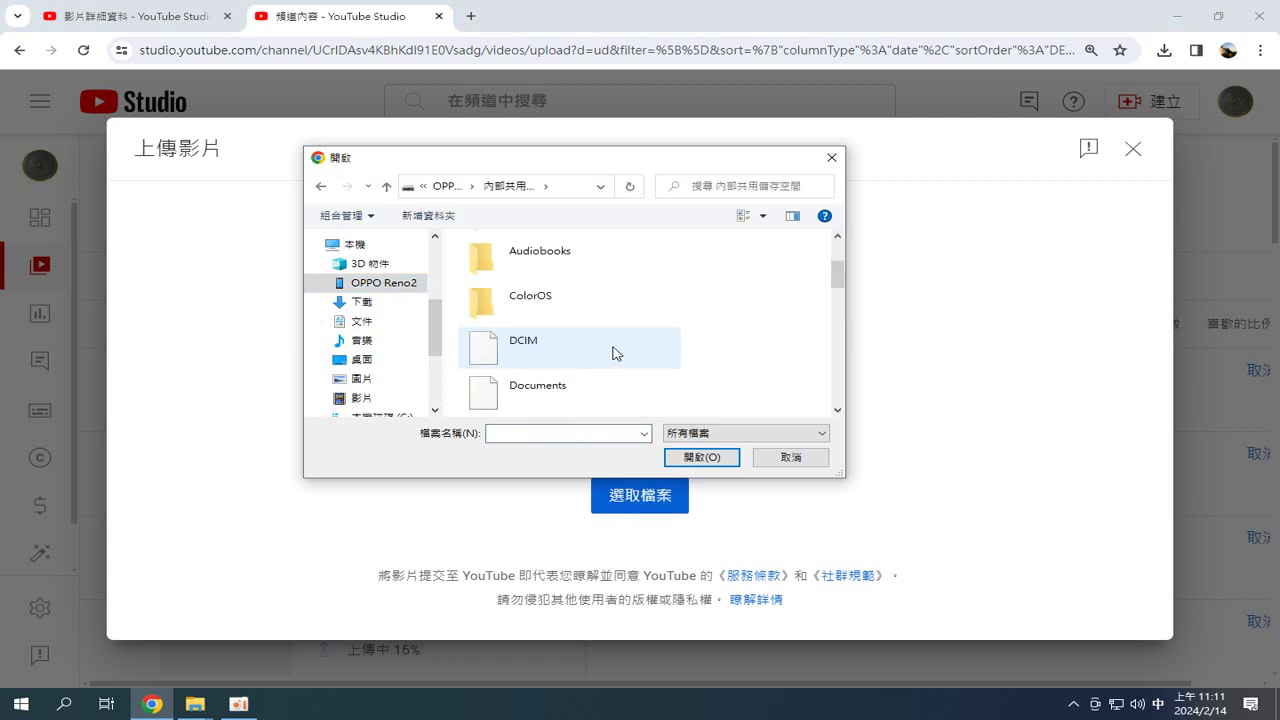
{"action": "scroll", "coordinate": [612, 351], "scroll_direction": "down", "scroll_amount": 2}
{"action": "scroll", "coordinate": [607, 348], "scroll_direction": "up", "scroll_amount": 2}
{"action": "left_click", "coordinate": [557, 338]}
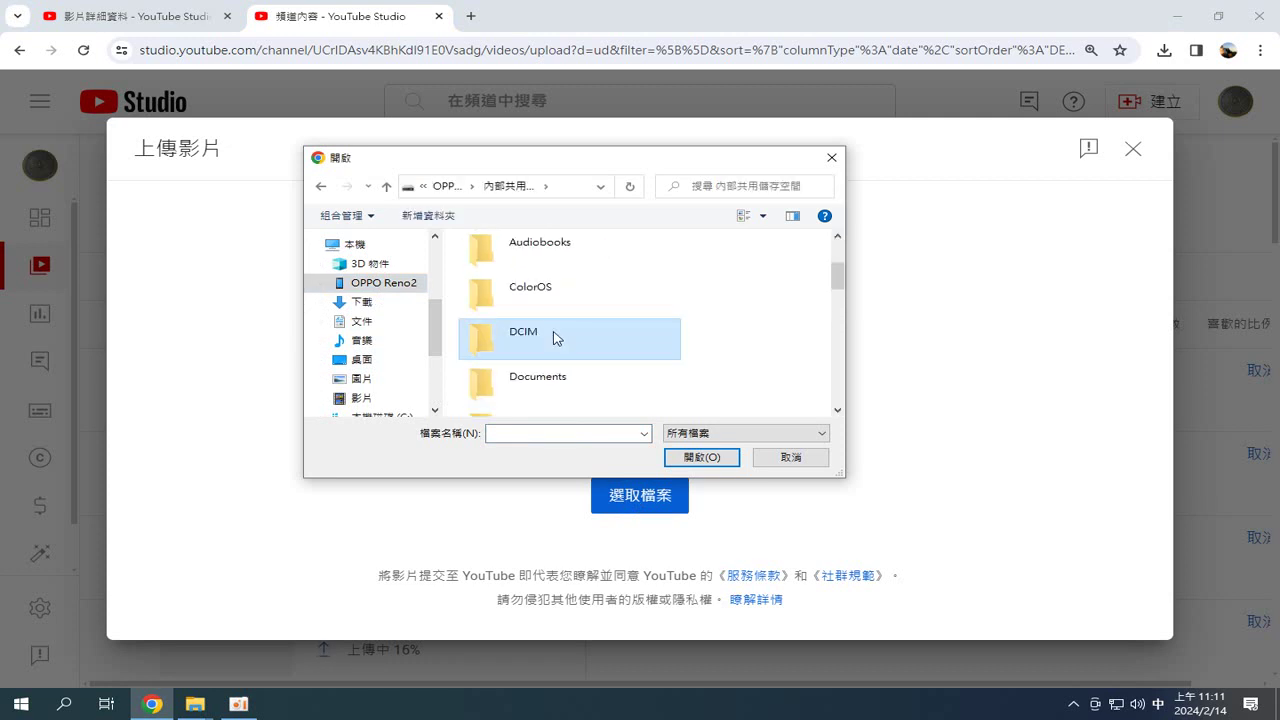
{"action": "double_click", "coordinate": [557, 338]}
{"action": "scroll", "coordinate": [555, 335], "scroll_direction": "down", "scroll_amount": 1}
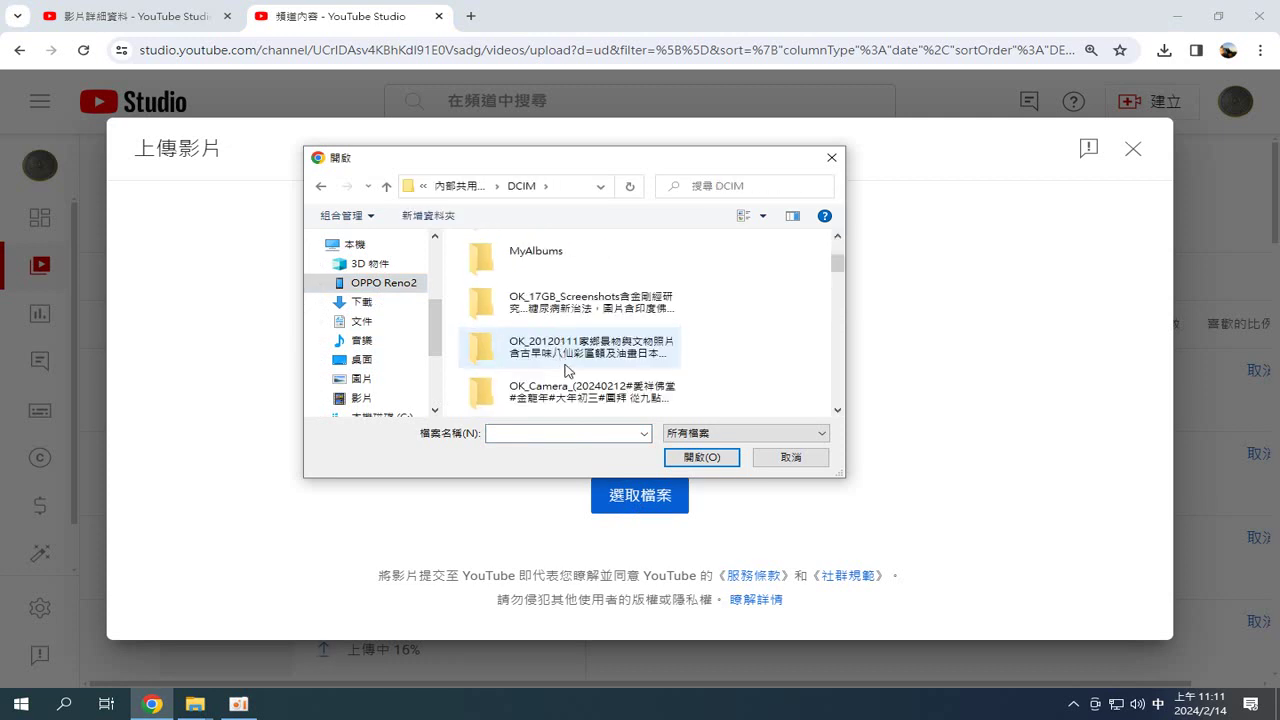
{"action": "scroll", "coordinate": [595, 393], "scroll_direction": "down", "scroll_amount": 1}
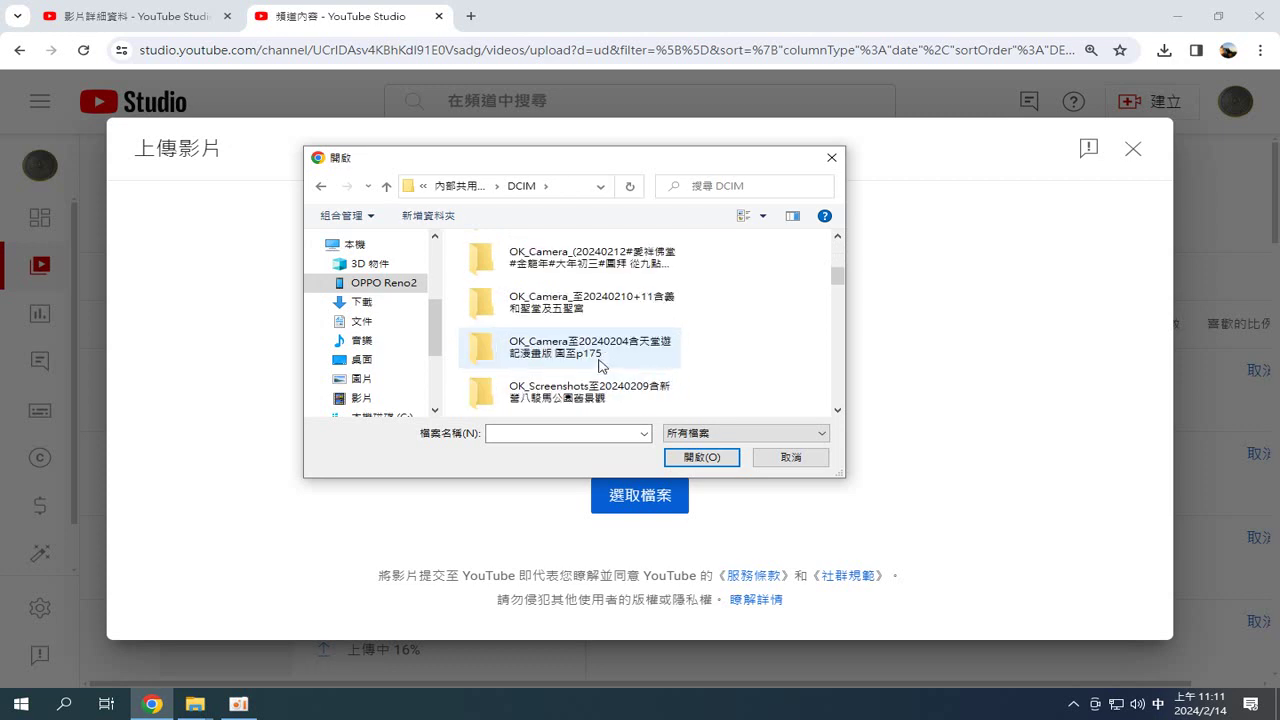
{"action": "double_click", "coordinate": [620, 262]}
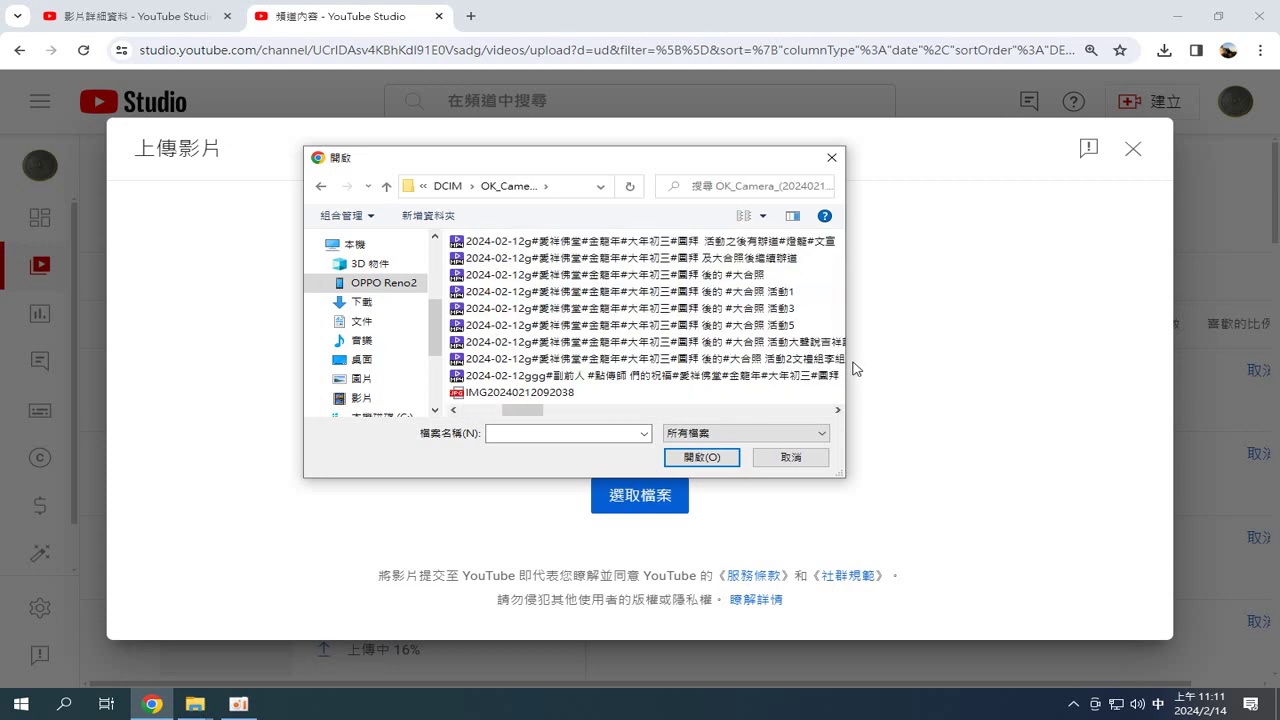
{"action": "scroll", "coordinate": [745, 340], "scroll_direction": "down", "scroll_amount": 5}
{"action": "scroll", "coordinate": [745, 340], "scroll_direction": "down", "scroll_amount": 5}
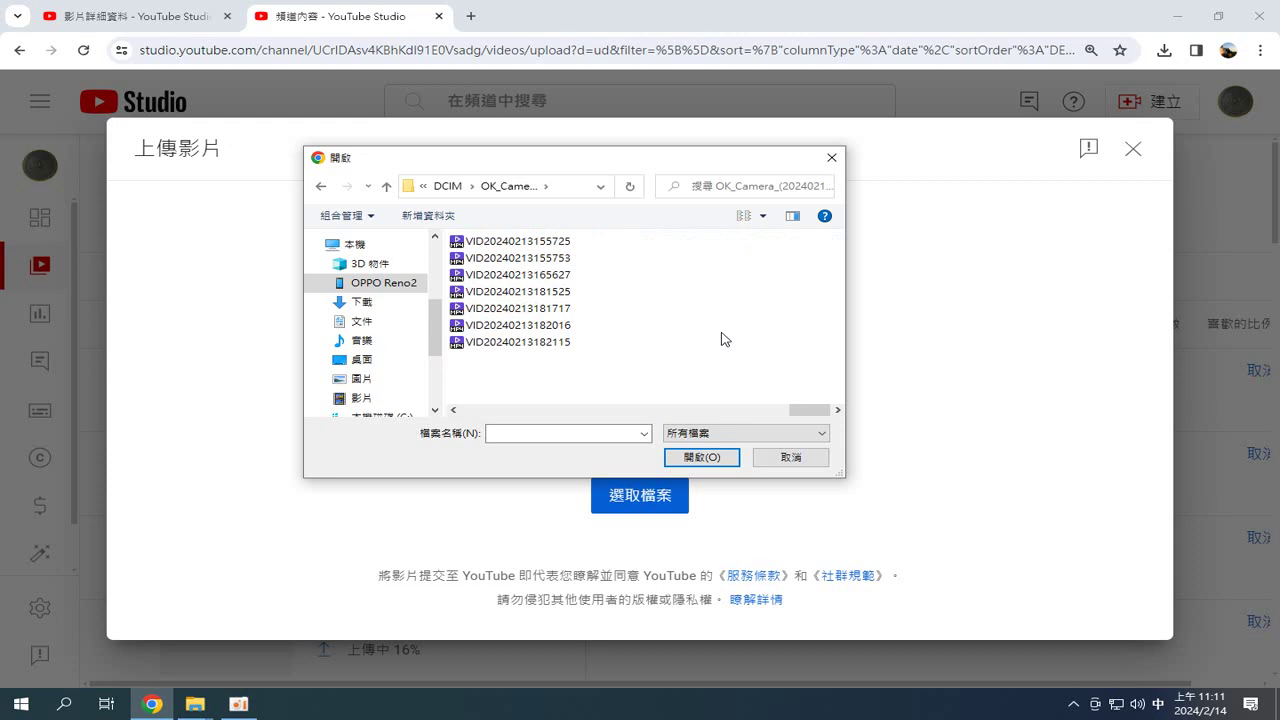
{"action": "double_click", "coordinate": [541, 258]}
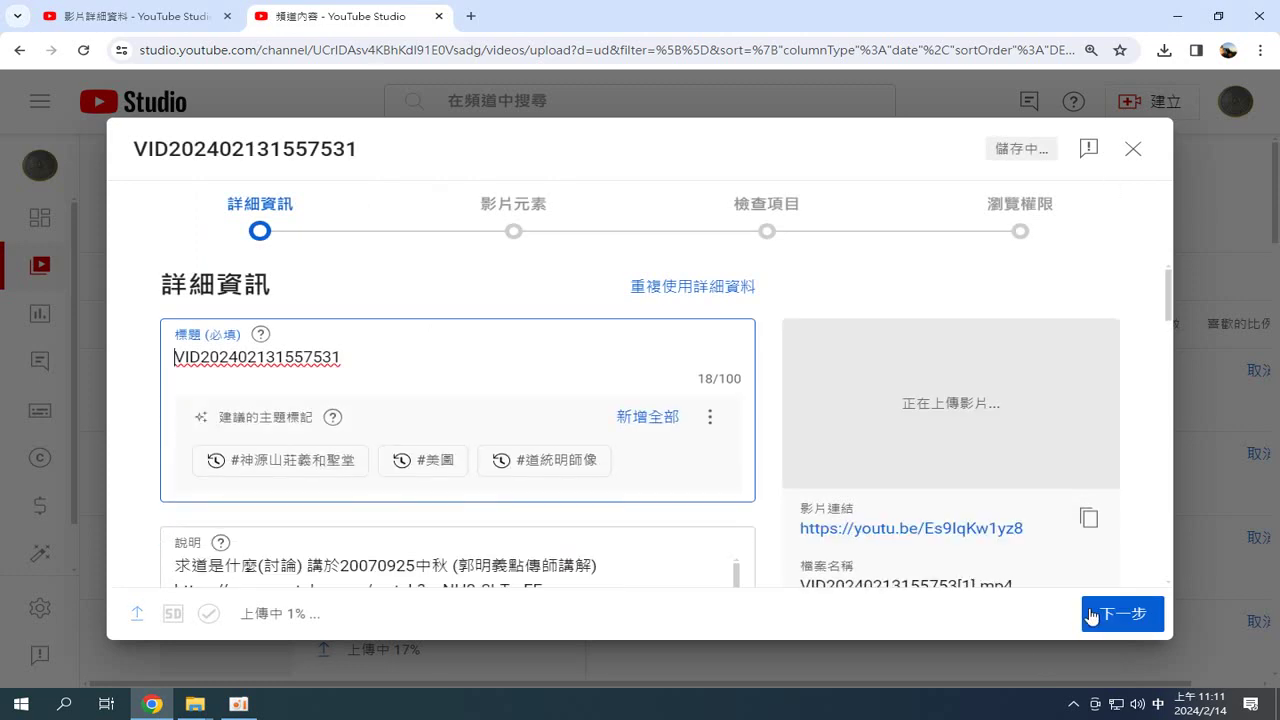
{"action": "left_click", "coordinate": [1112, 615]}
{"action": "left_click", "coordinate": [1118, 616]}
{"action": "left_click", "coordinate": [1126, 618]}
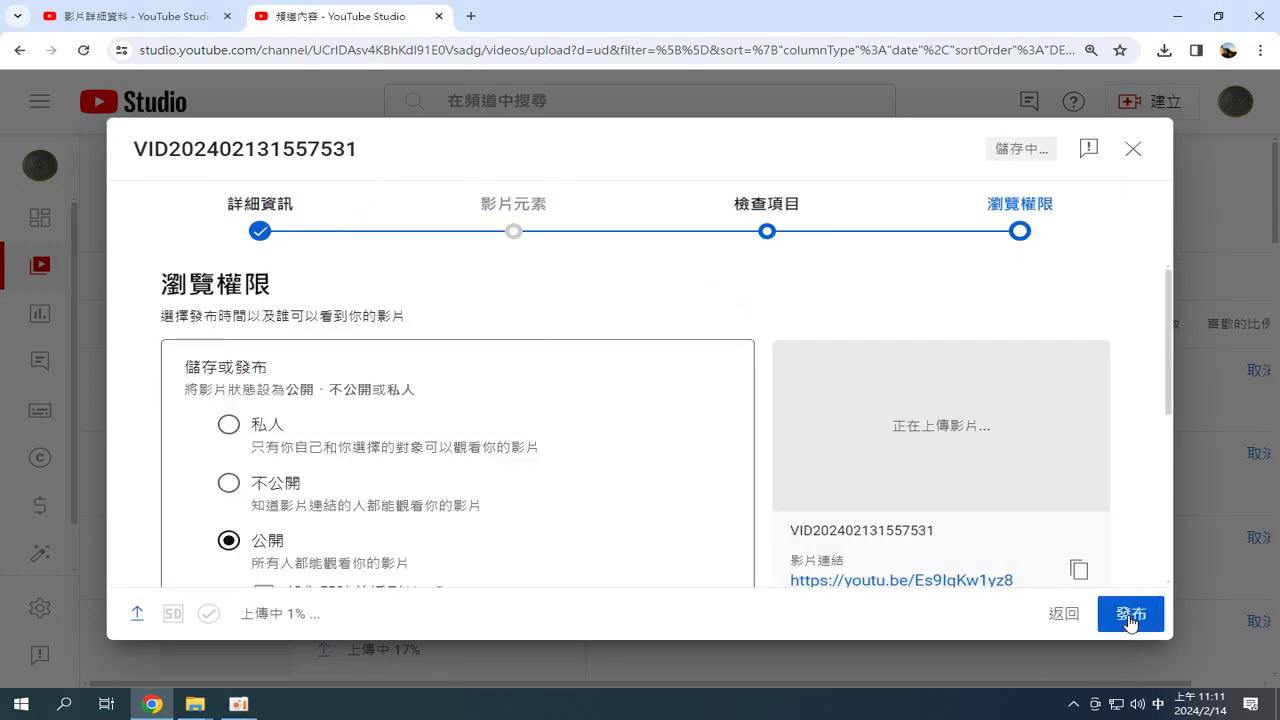
{"action": "left_click", "coordinate": [1130, 618]}
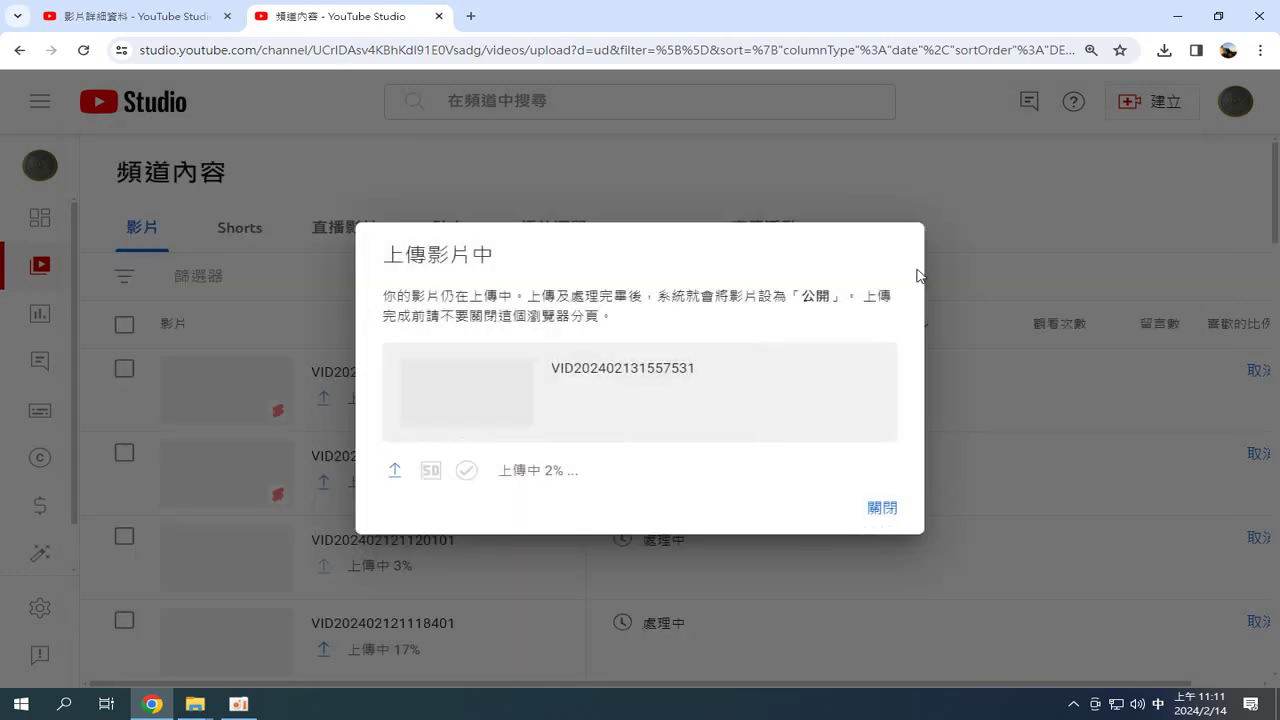
{"action": "left_click", "coordinate": [883, 509]}
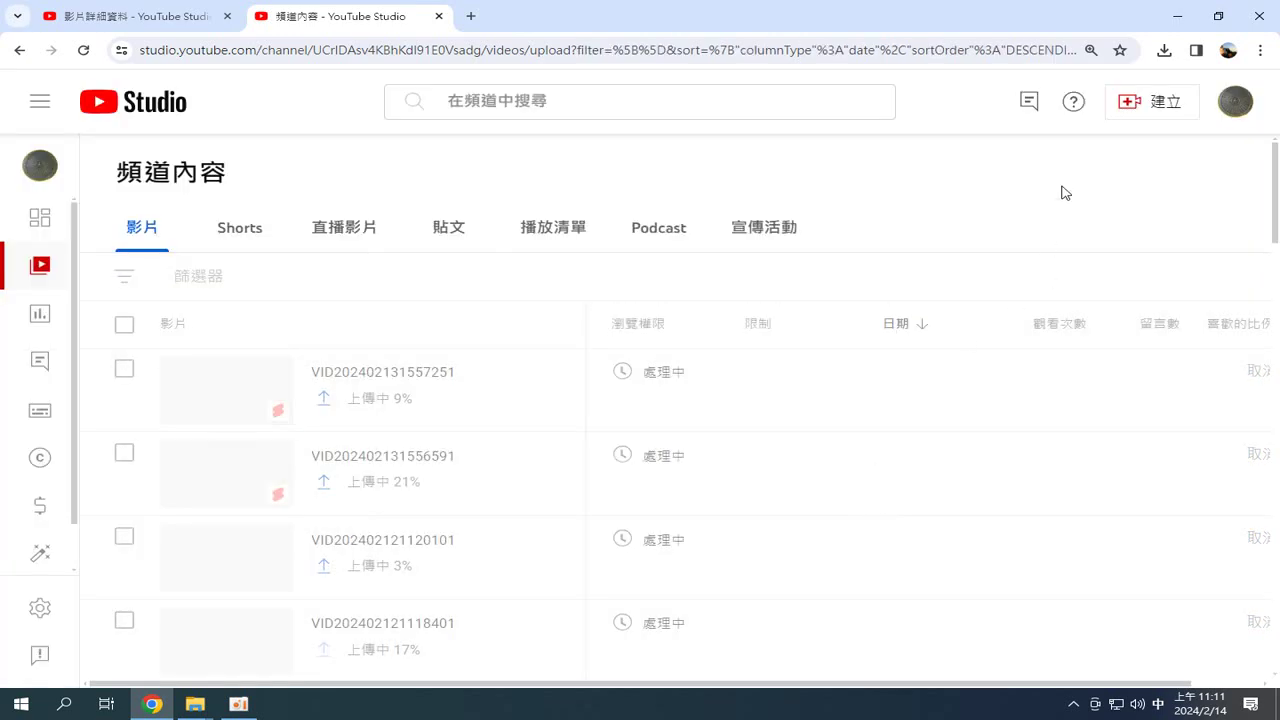
- Start another video upload and open the OPPO Reno2's 內部共用儲存空間 in the file chooser
{"action": "left_click", "coordinate": [1145, 110]}
{"action": "left_click", "coordinate": [1103, 143]}
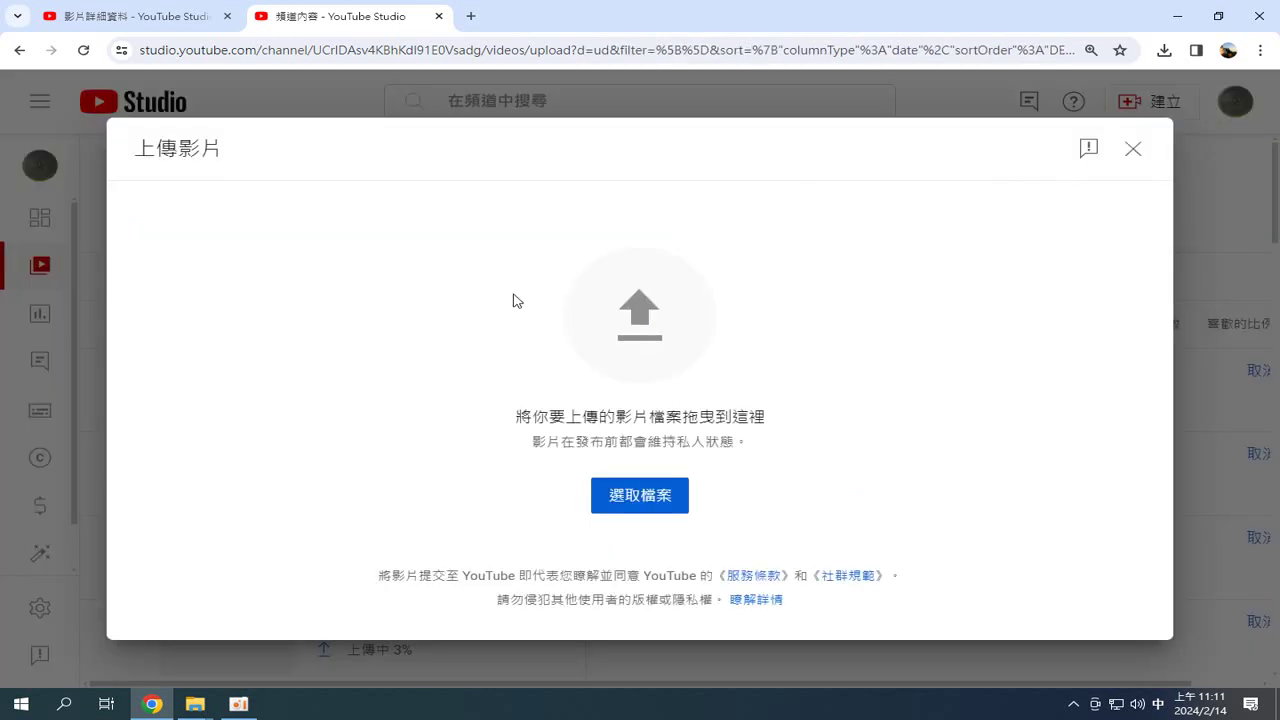
{"action": "left_click", "coordinate": [645, 497]}
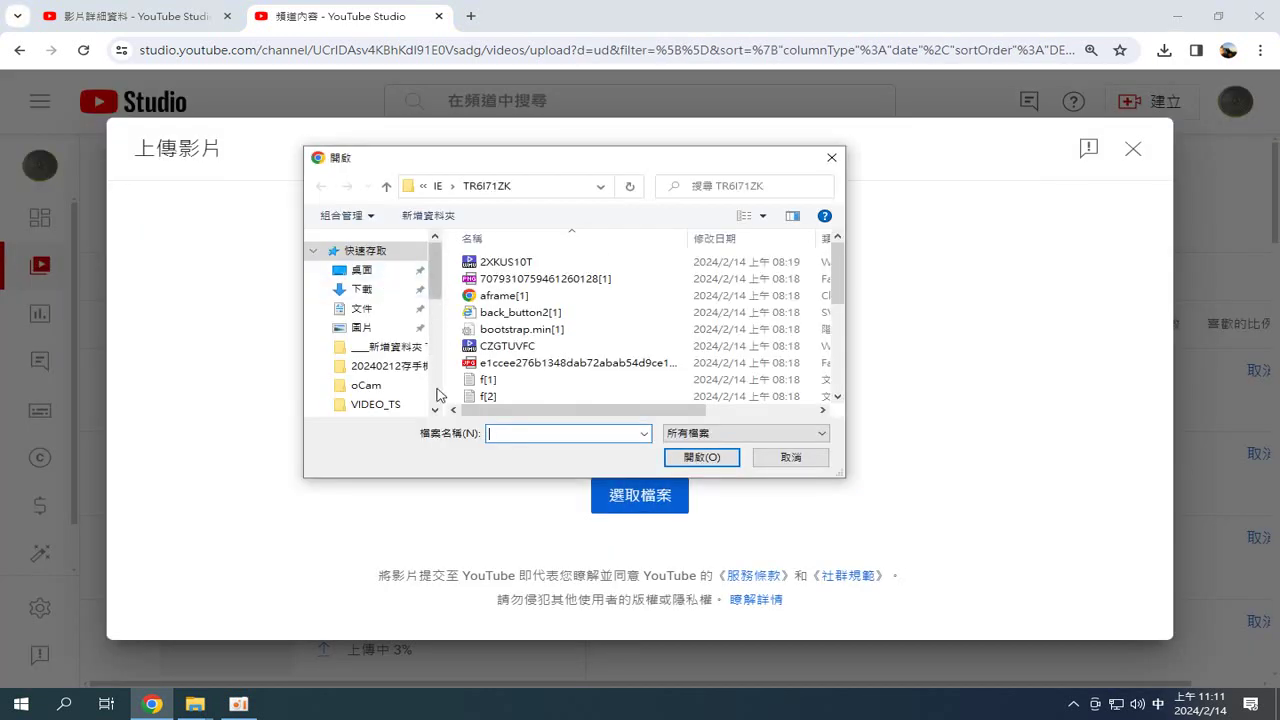
{"action": "scroll", "coordinate": [437, 395], "scroll_direction": "down", "scroll_amount": 5}
{"action": "left_click", "coordinate": [384, 283]}
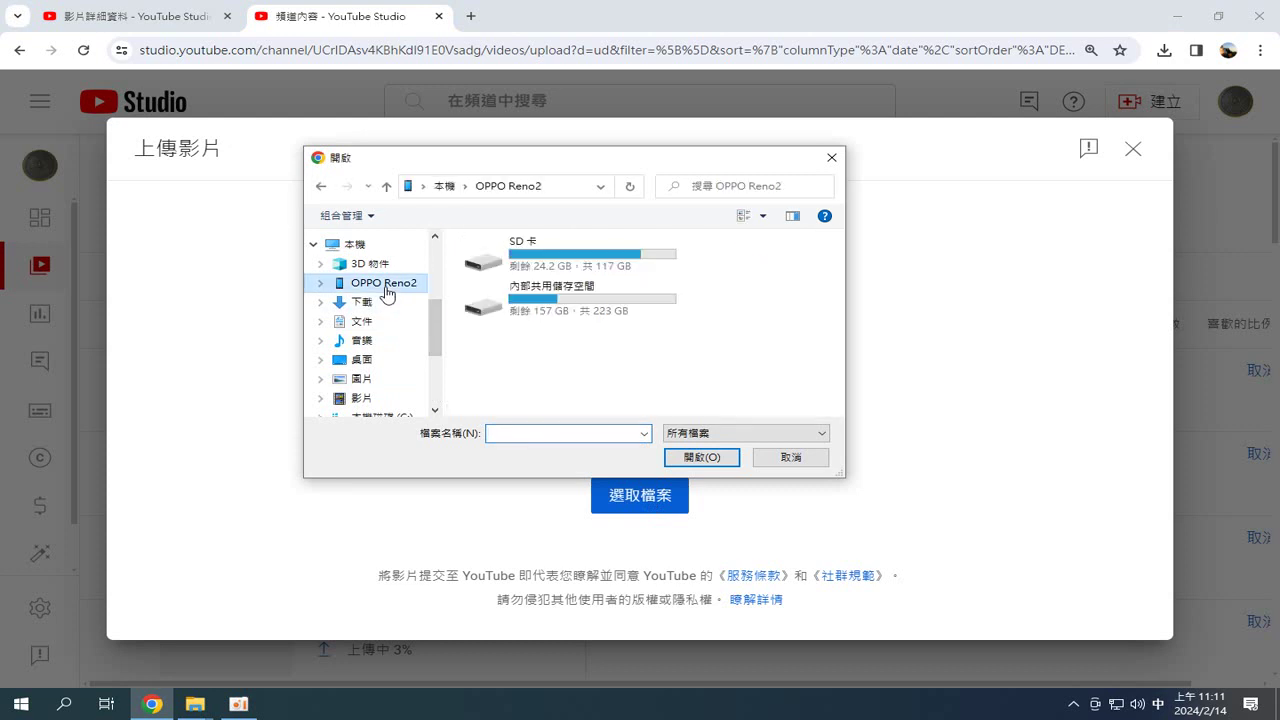
{"action": "double_click", "coordinate": [562, 302]}
{"action": "scroll", "coordinate": [540, 375], "scroll_direction": "down", "scroll_amount": 1}
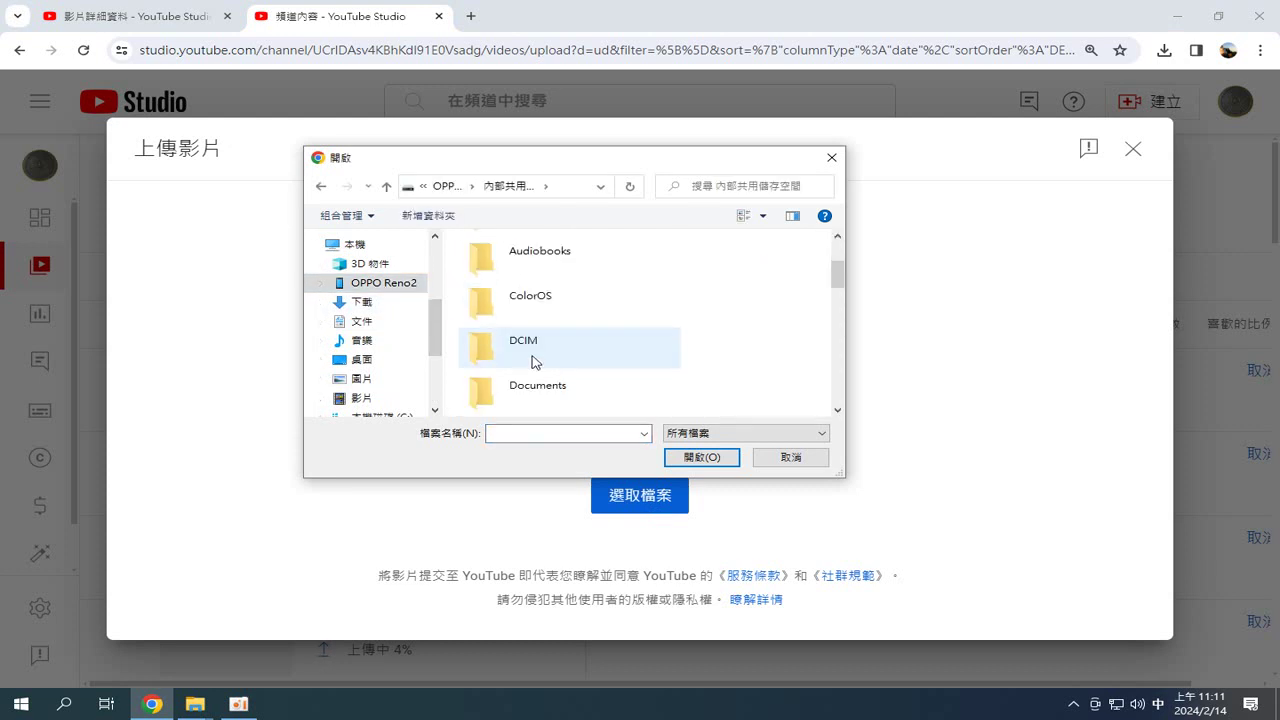
{"action": "double_click", "coordinate": [533, 345]}
{"action": "scroll", "coordinate": [560, 340], "scroll_direction": "down", "scroll_amount": 1}
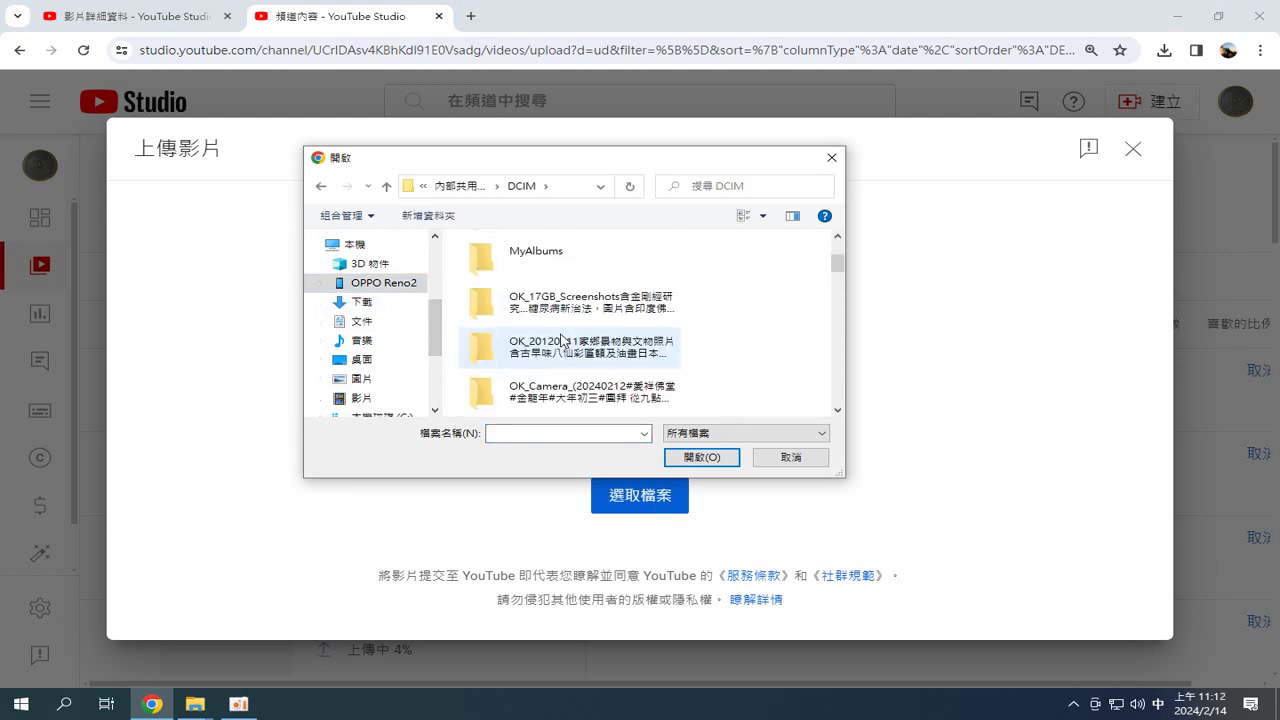
{"action": "double_click", "coordinate": [562, 402]}
{"action": "scroll", "coordinate": [742, 357], "scroll_direction": "down", "scroll_amount": 2}
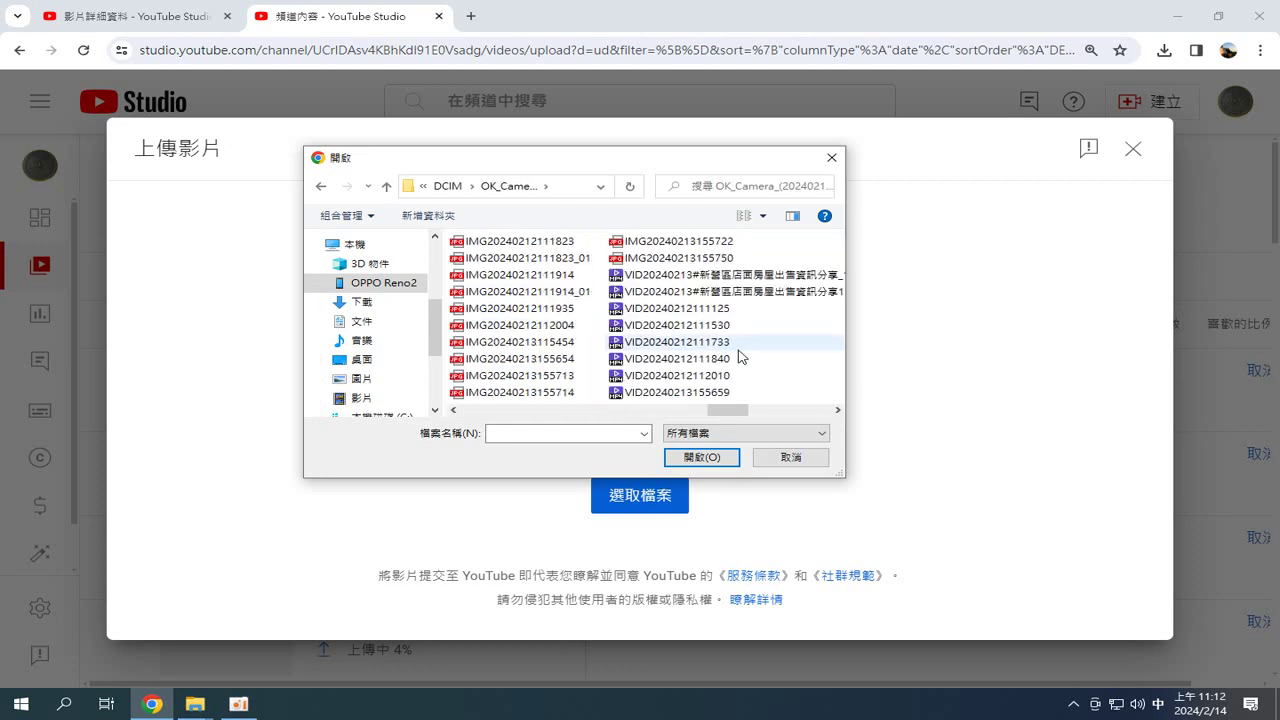
{"action": "scroll", "coordinate": [737, 356], "scroll_direction": "down", "scroll_amount": 2}
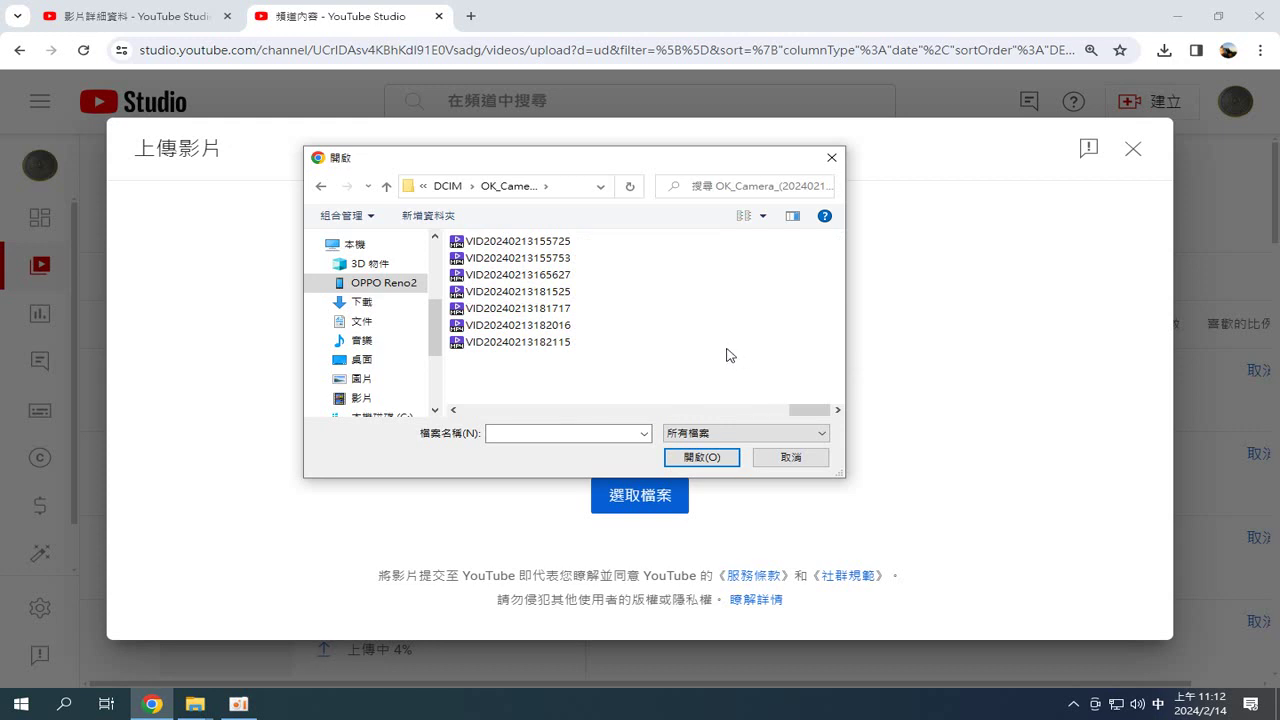
{"action": "double_click", "coordinate": [553, 275]}
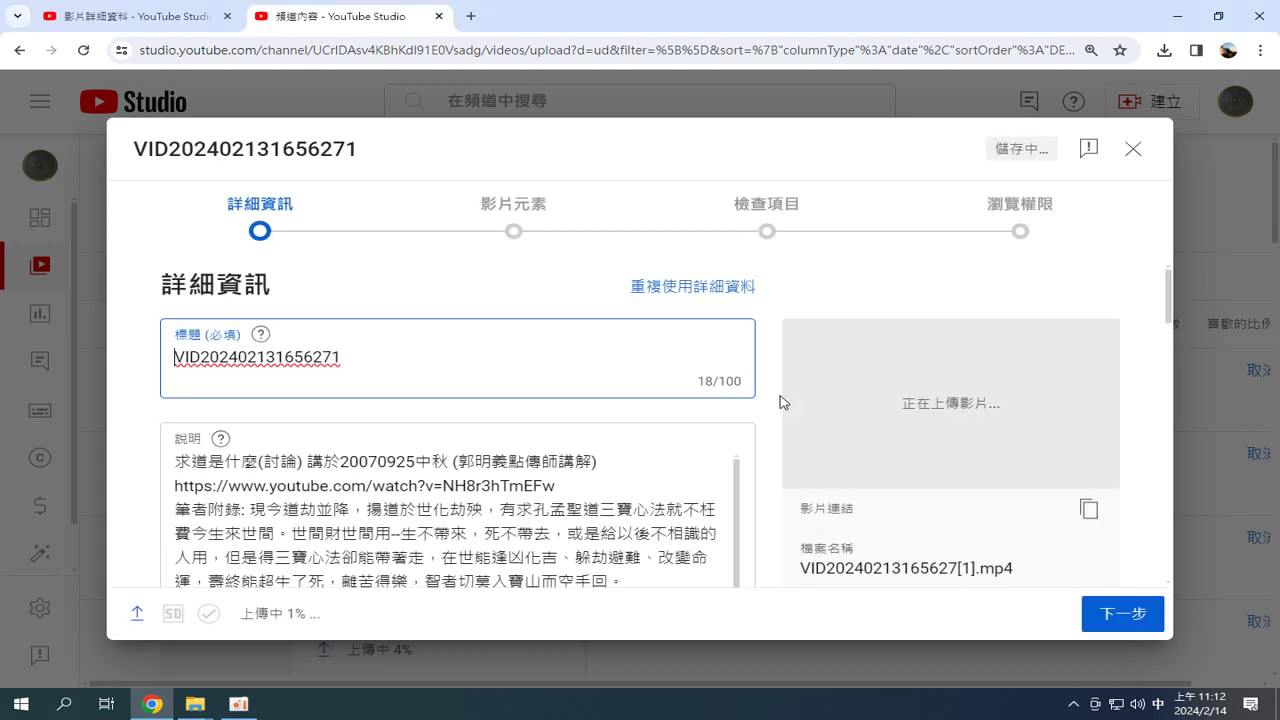
{"action": "left_click", "coordinate": [1117, 630]}
{"action": "left_click", "coordinate": [1117, 630]}
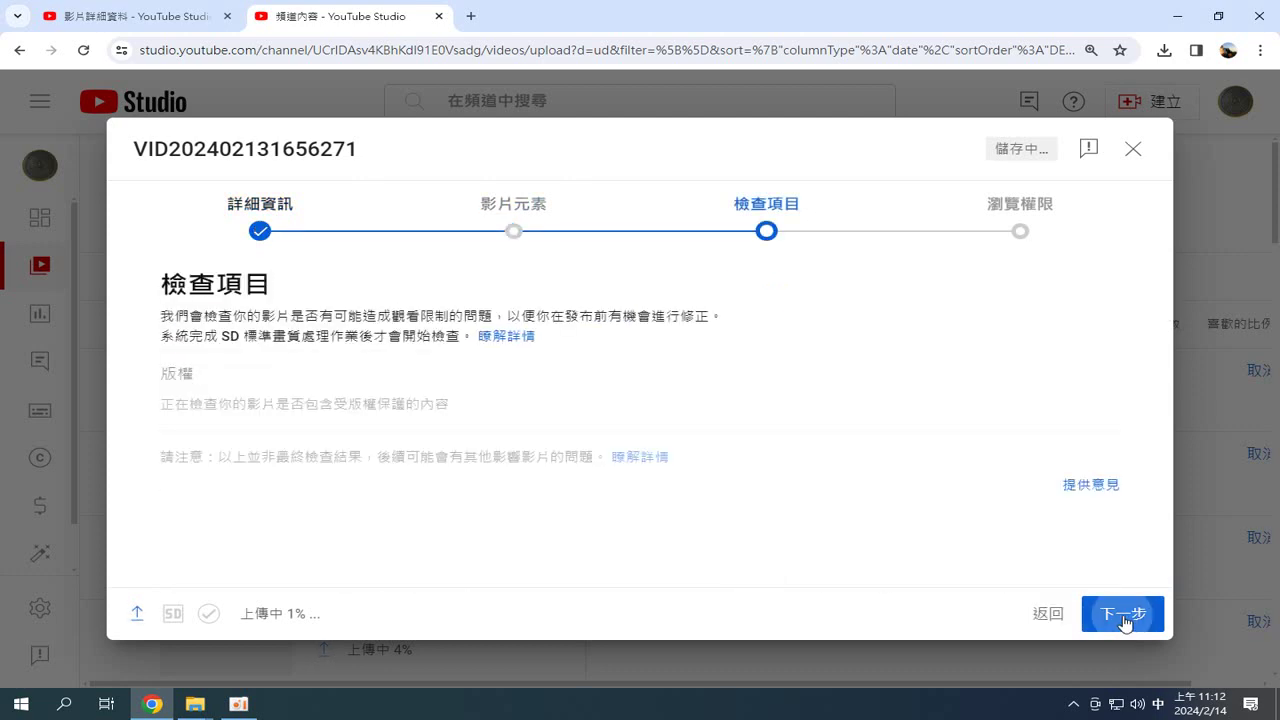
{"action": "left_click", "coordinate": [1118, 628]}
{"action": "left_click", "coordinate": [1126, 620]}
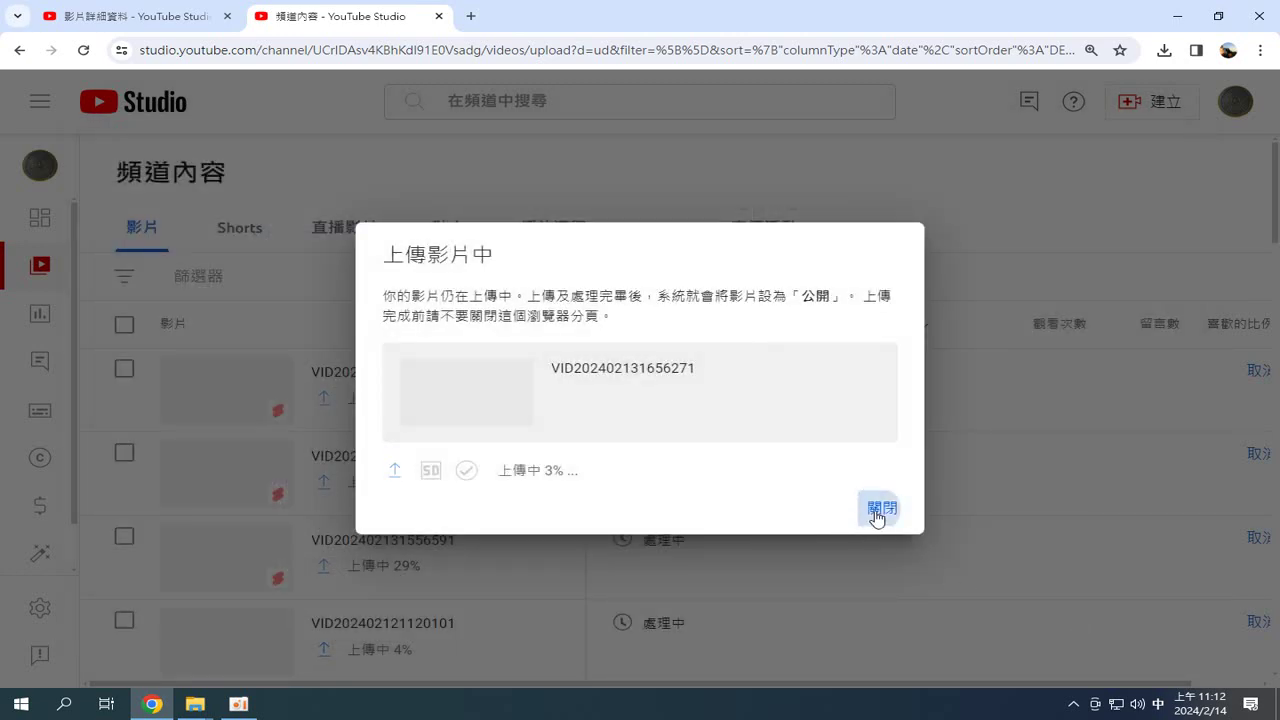
{"action": "left_click", "coordinate": [880, 509]}
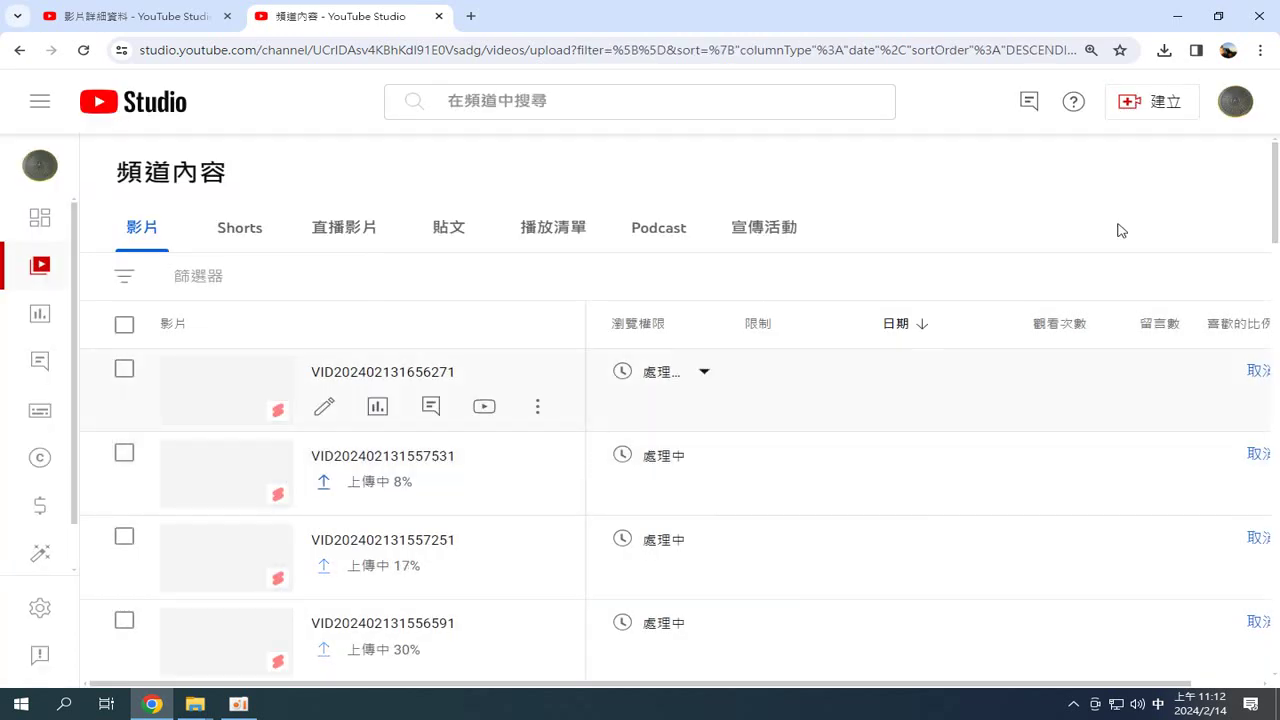
- Begin a new video upload and browse to the OPPO Reno2's 內部共用儲存空間 in the file chooser
{"action": "left_click", "coordinate": [1160, 102]}
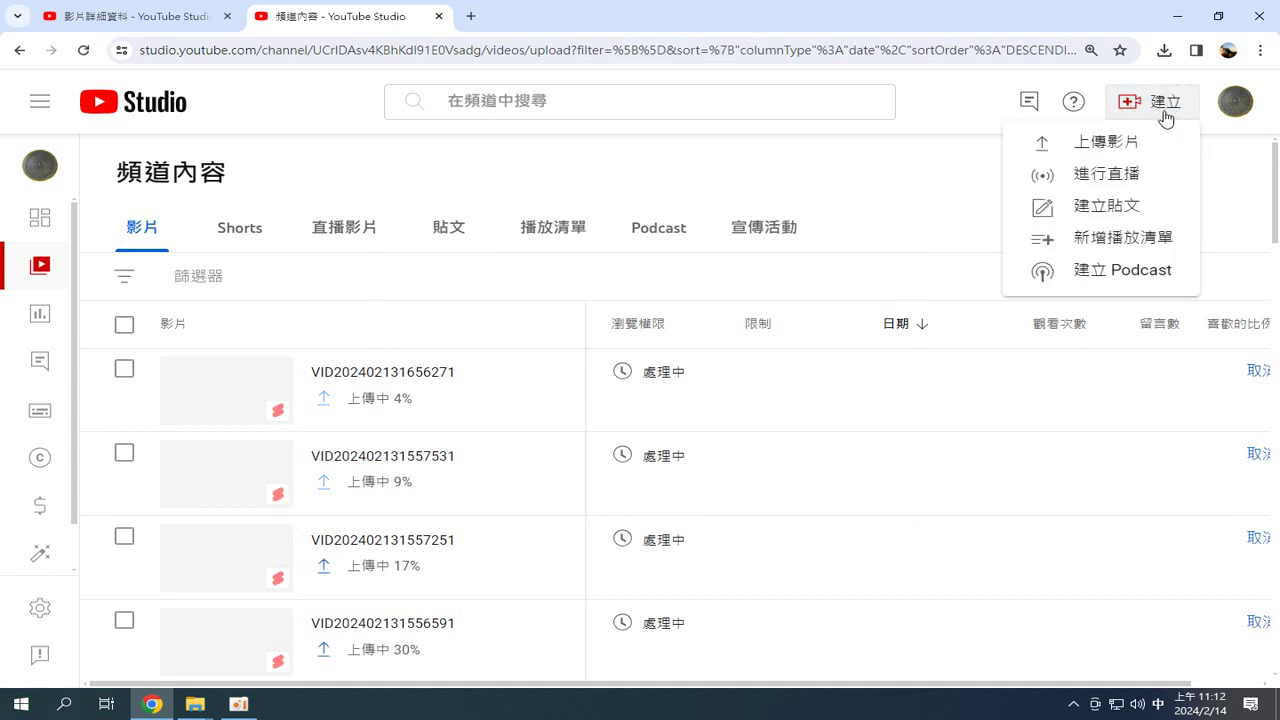
{"action": "left_click", "coordinate": [1111, 145]}
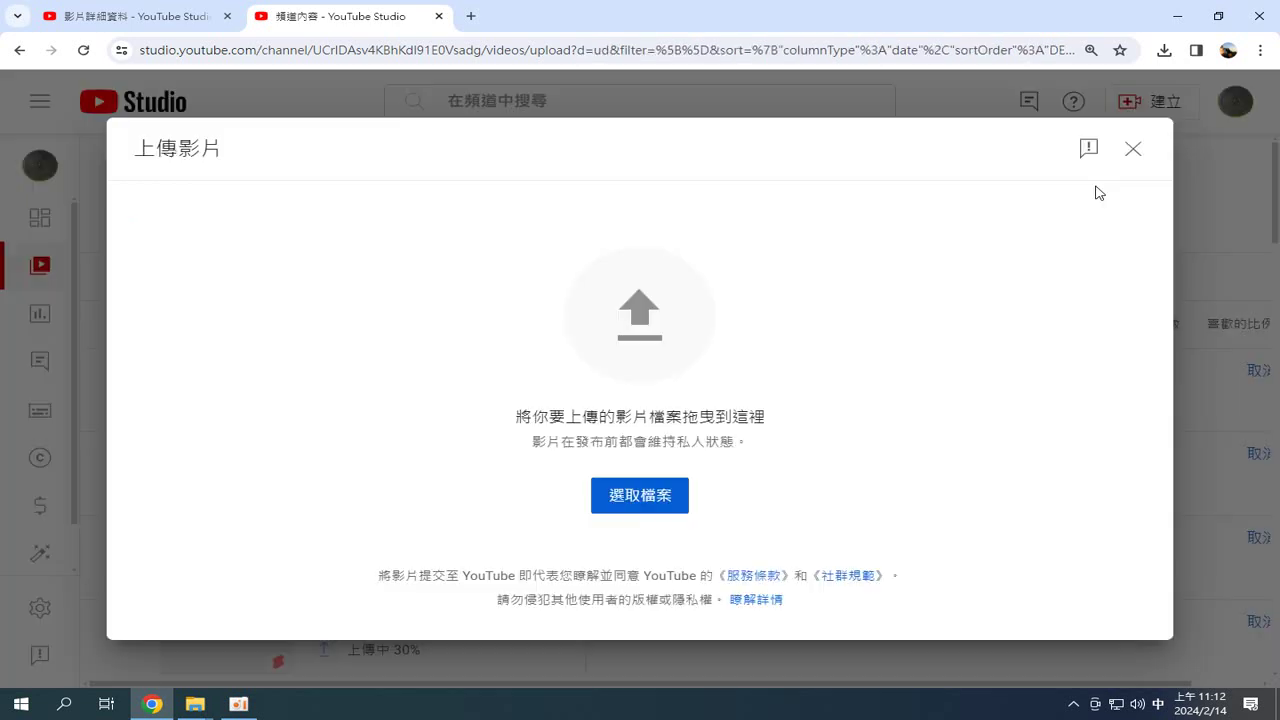
{"action": "left_click", "coordinate": [632, 497]}
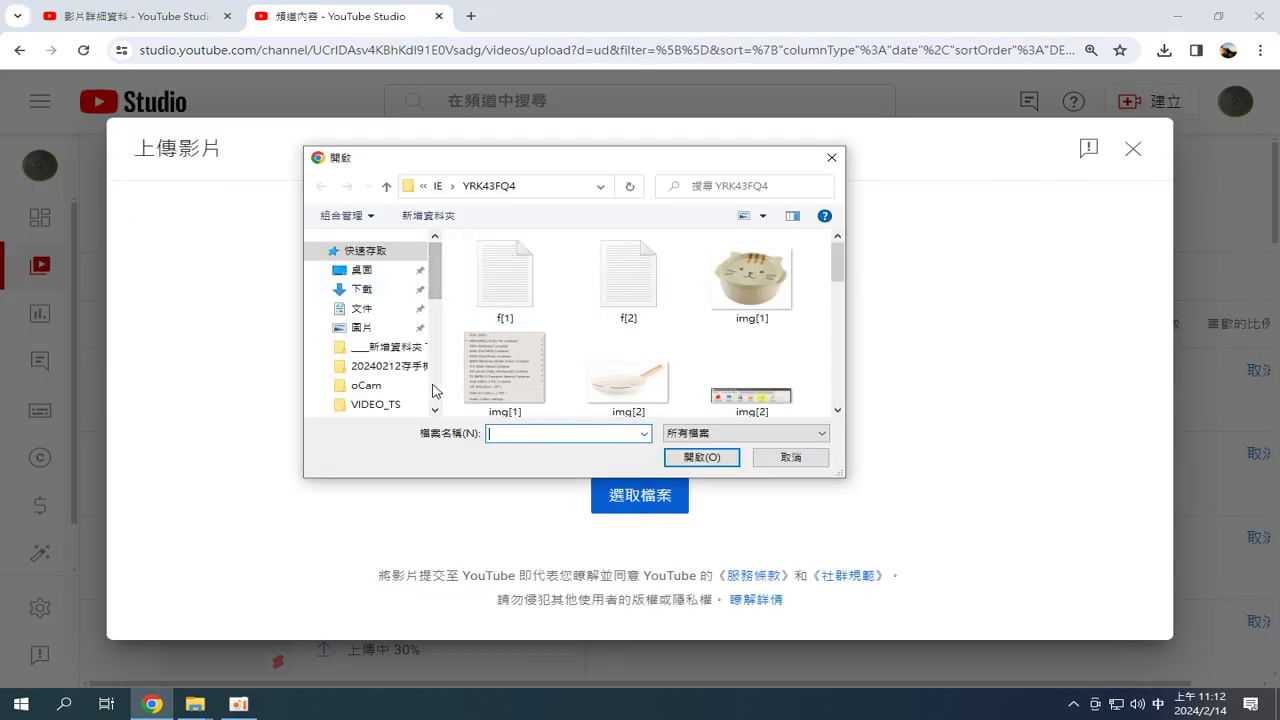
{"action": "scroll", "coordinate": [420, 380], "scroll_direction": "down", "scroll_amount": 5}
{"action": "left_click", "coordinate": [383, 283]}
{"action": "double_click", "coordinate": [537, 318]}
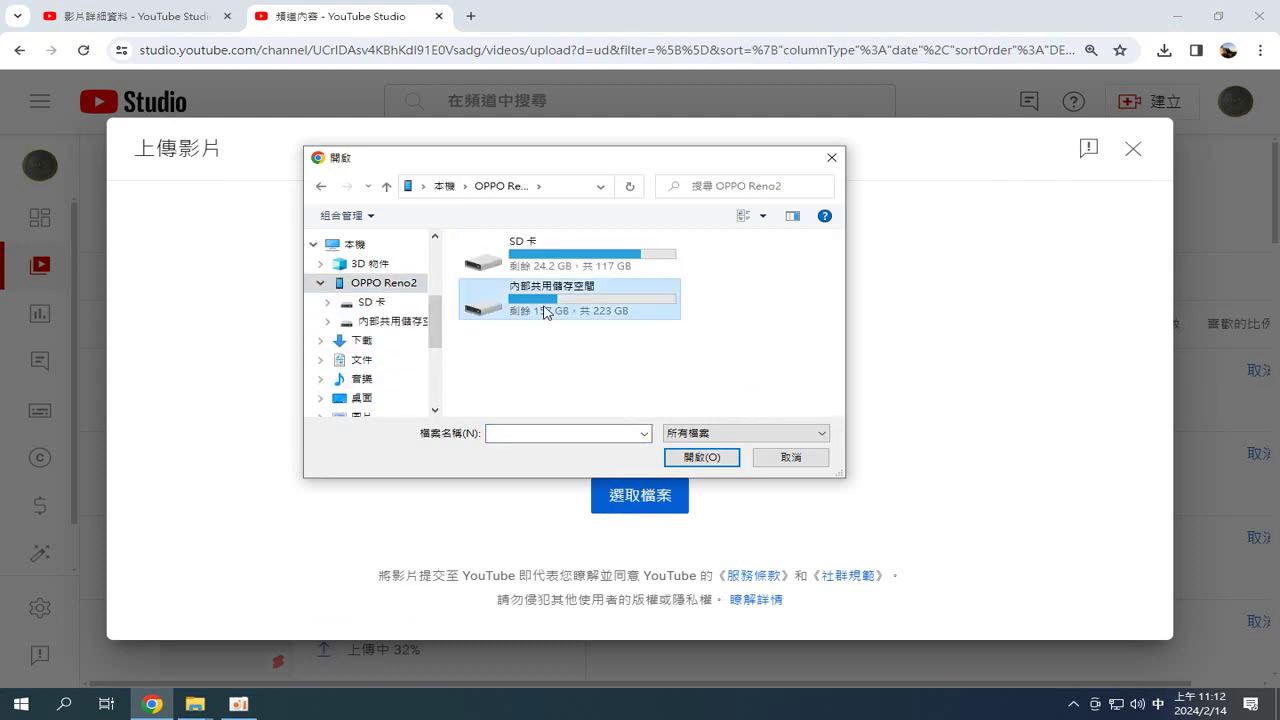
{"action": "scroll", "coordinate": [591, 345], "scroll_direction": "down", "scroll_amount": 2}
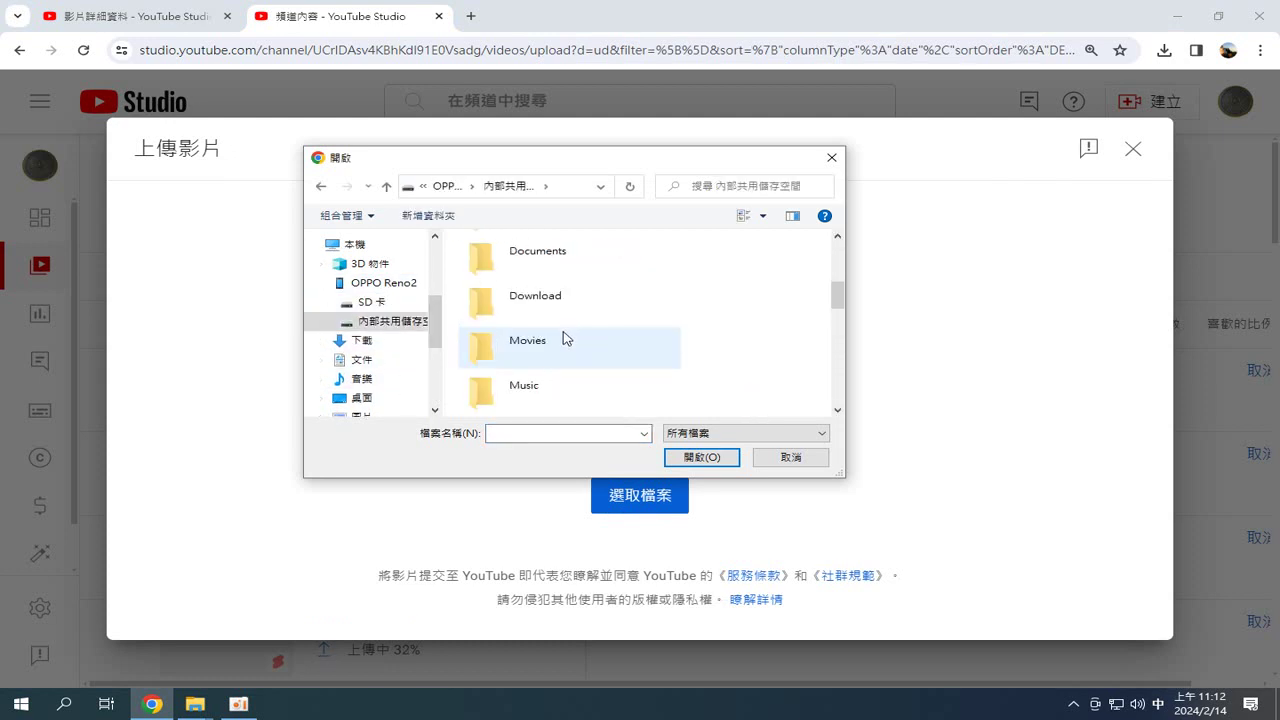
{"action": "scroll", "coordinate": [563, 338], "scroll_direction": "up", "scroll_amount": 1}
{"action": "double_click", "coordinate": [566, 337]}
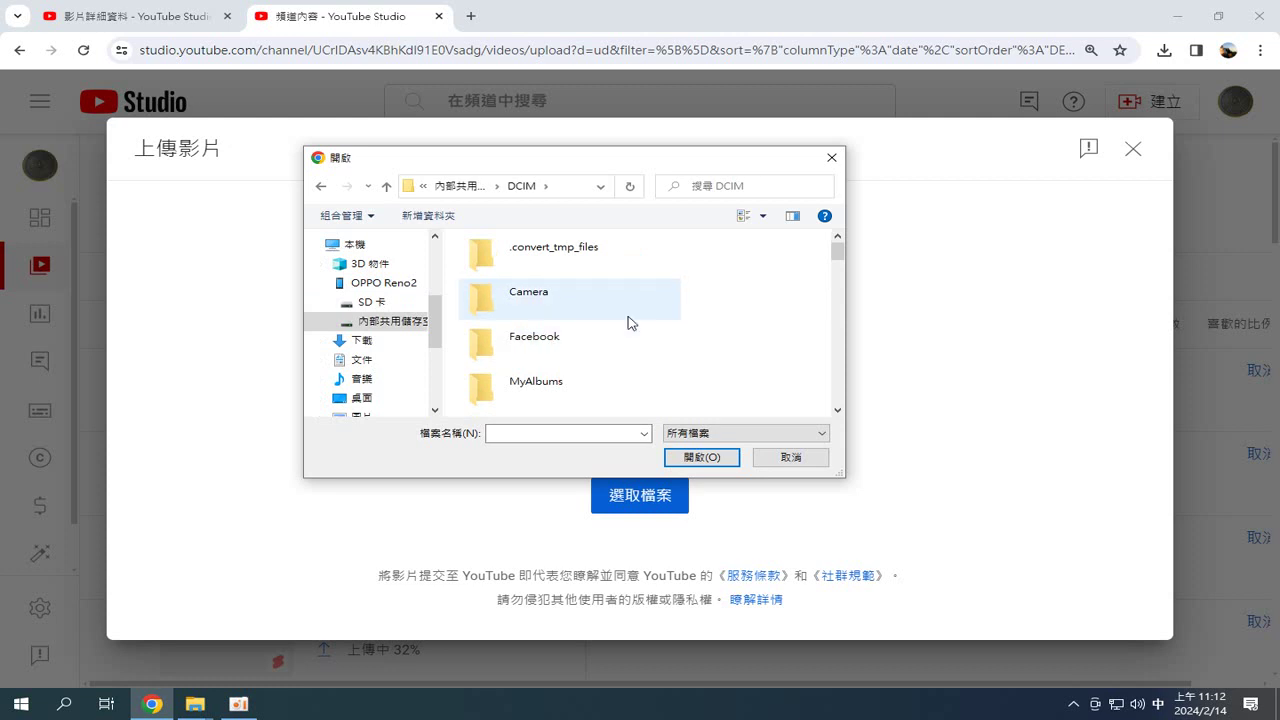
{"action": "scroll", "coordinate": [630, 322], "scroll_direction": "down", "scroll_amount": 1}
{"action": "double_click", "coordinate": [566, 402]}
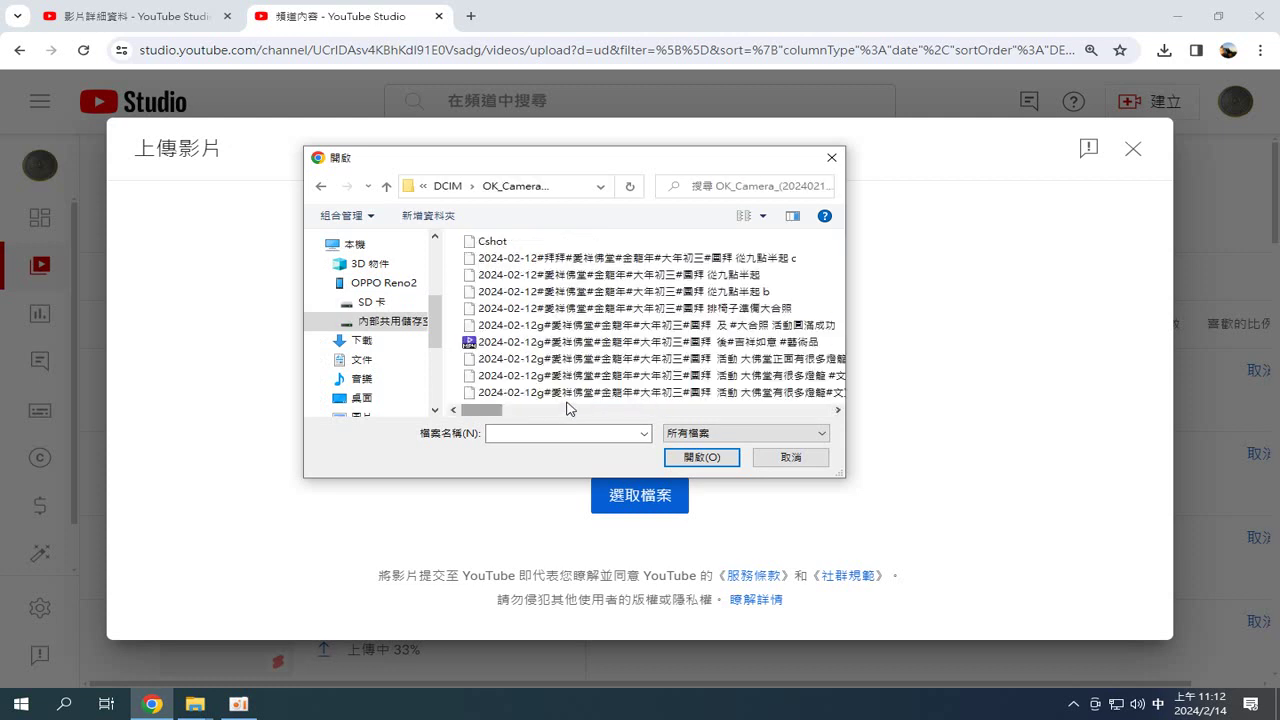
{"action": "scroll", "coordinate": [793, 332], "scroll_direction": "down", "scroll_amount": 5}
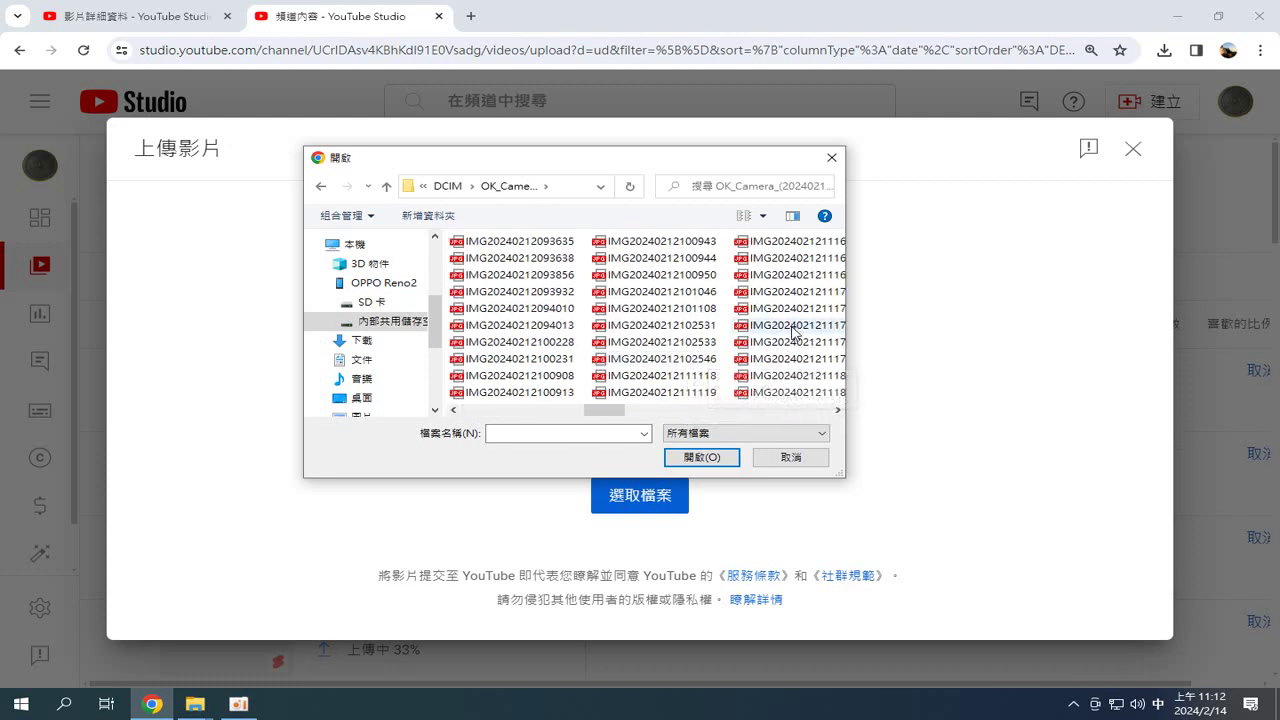
{"action": "scroll", "coordinate": [793, 332], "scroll_direction": "down", "scroll_amount": 3}
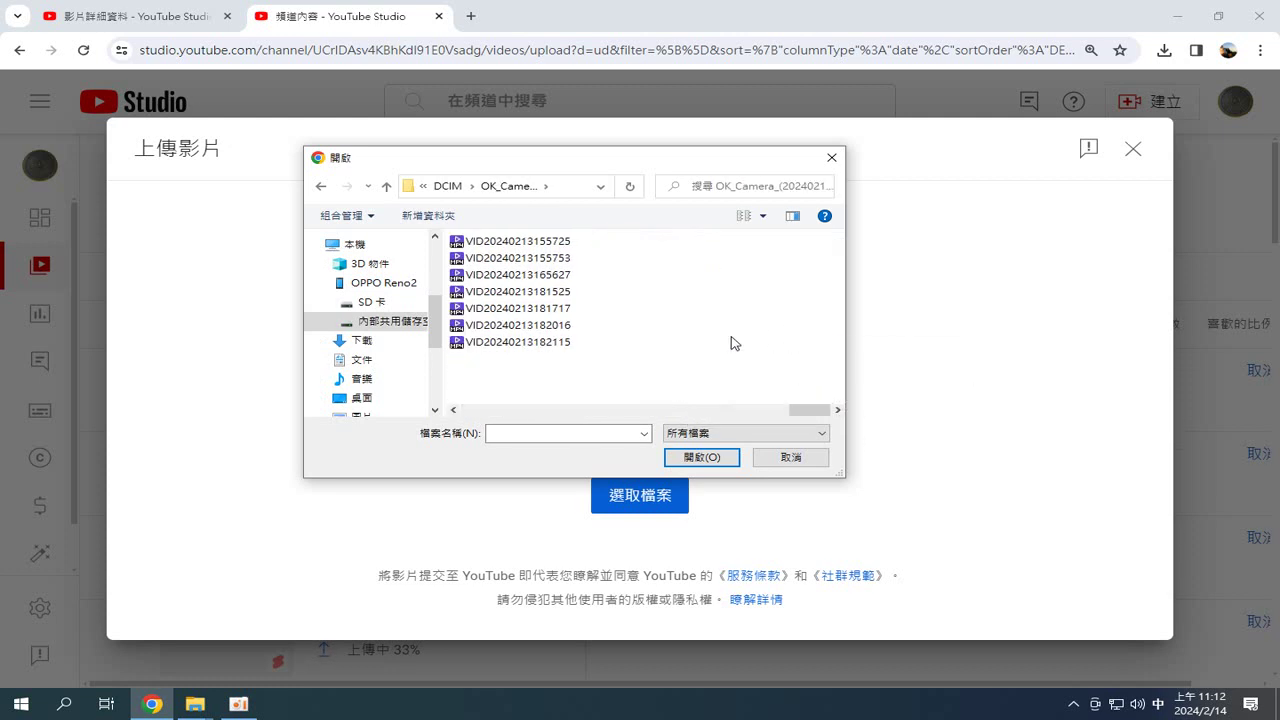
{"action": "left_click", "coordinate": [557, 310]}
{"action": "double_click", "coordinate": [557, 310]}
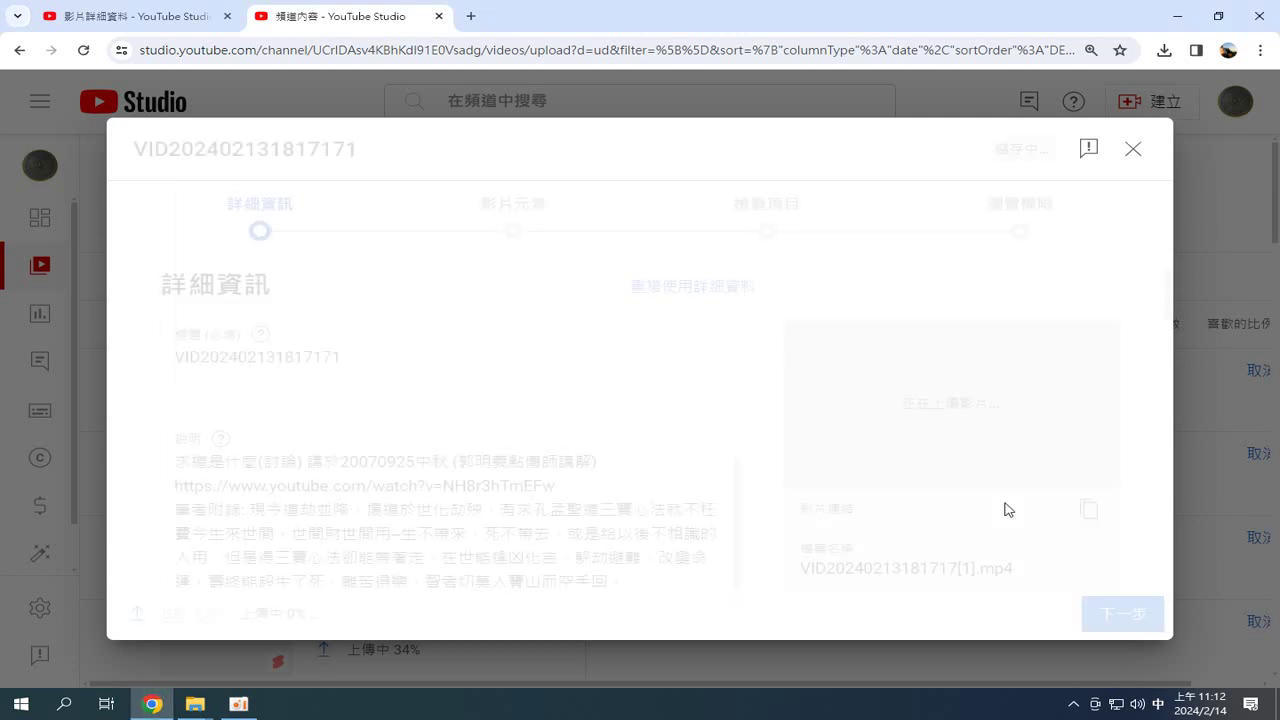
{"action": "left_click", "coordinate": [1108, 624]}
{"action": "left_click", "coordinate": [1108, 624]}
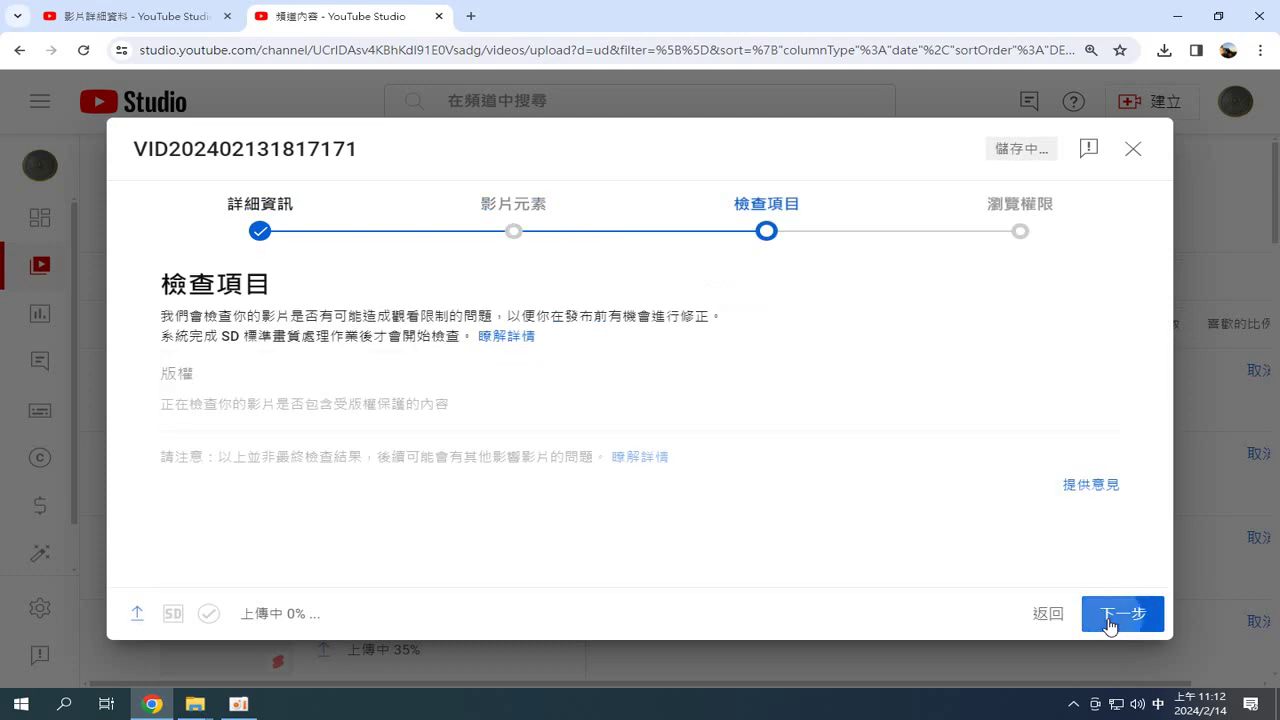
{"action": "left_click", "coordinate": [1108, 624]}
{"action": "left_click", "coordinate": [1109, 625]}
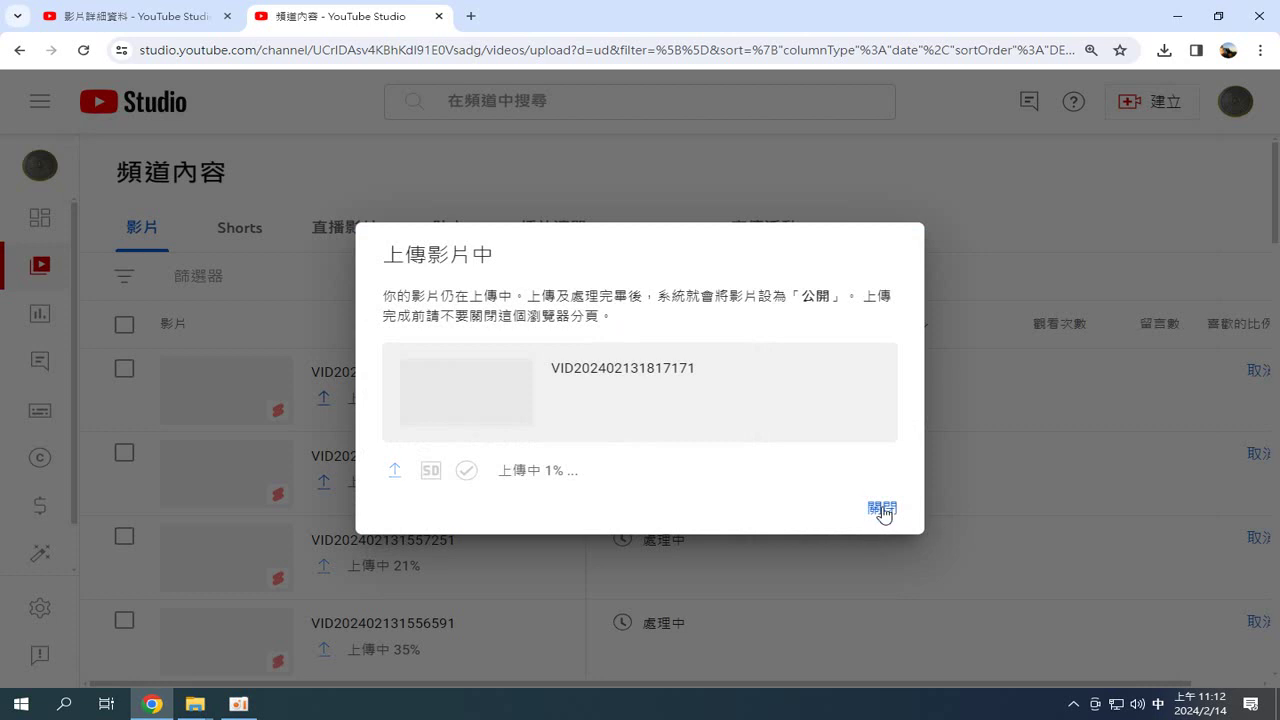
{"action": "left_click", "coordinate": [882, 511]}
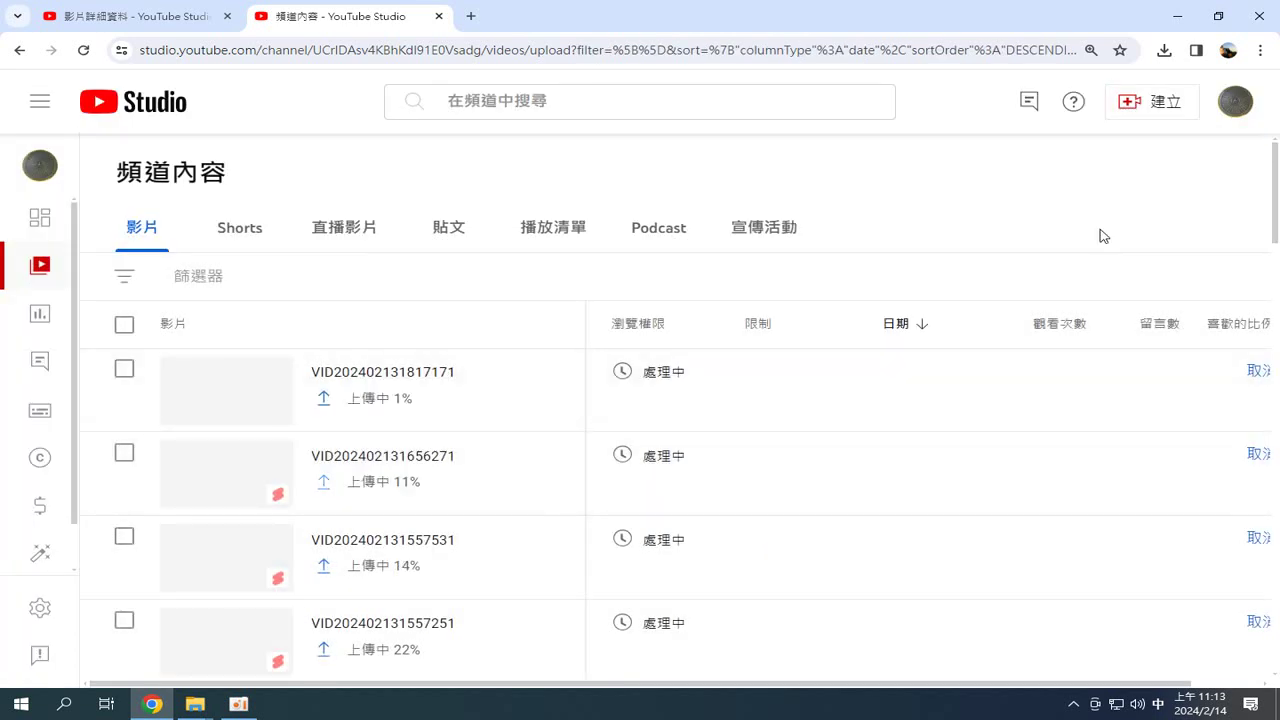
- Start the next video upload and open the OPPO Reno2's 內部共用儲存空間 in the file chooser
{"action": "left_click", "coordinate": [1150, 101]}
{"action": "left_click", "coordinate": [1102, 152]}
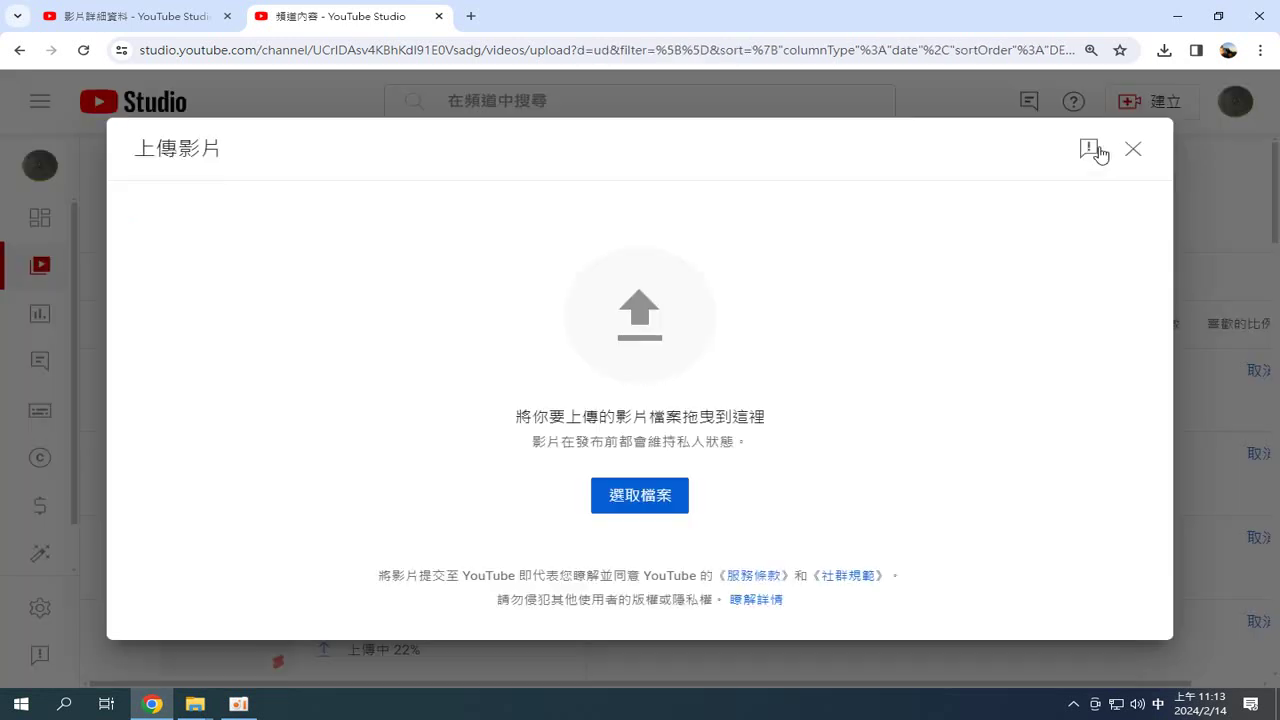
{"action": "left_click", "coordinate": [657, 508]}
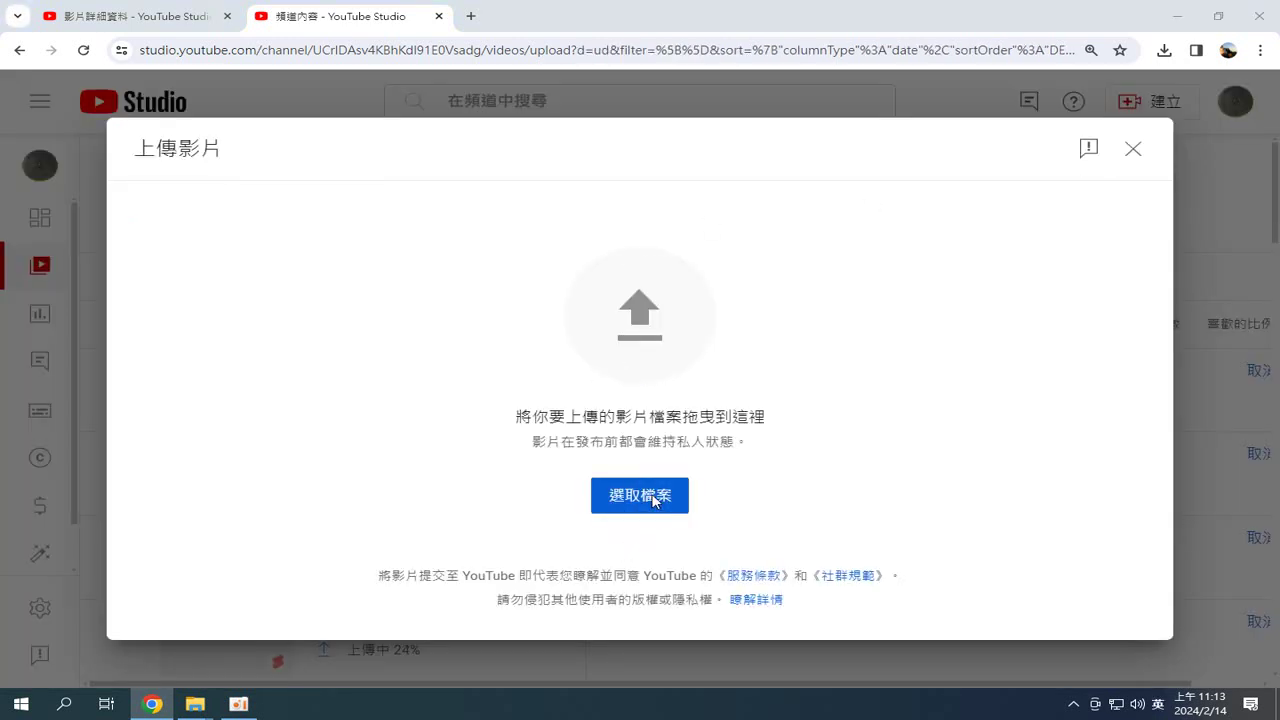
{"action": "scroll", "coordinate": [405, 300], "scroll_direction": "down", "scroll_amount": 4}
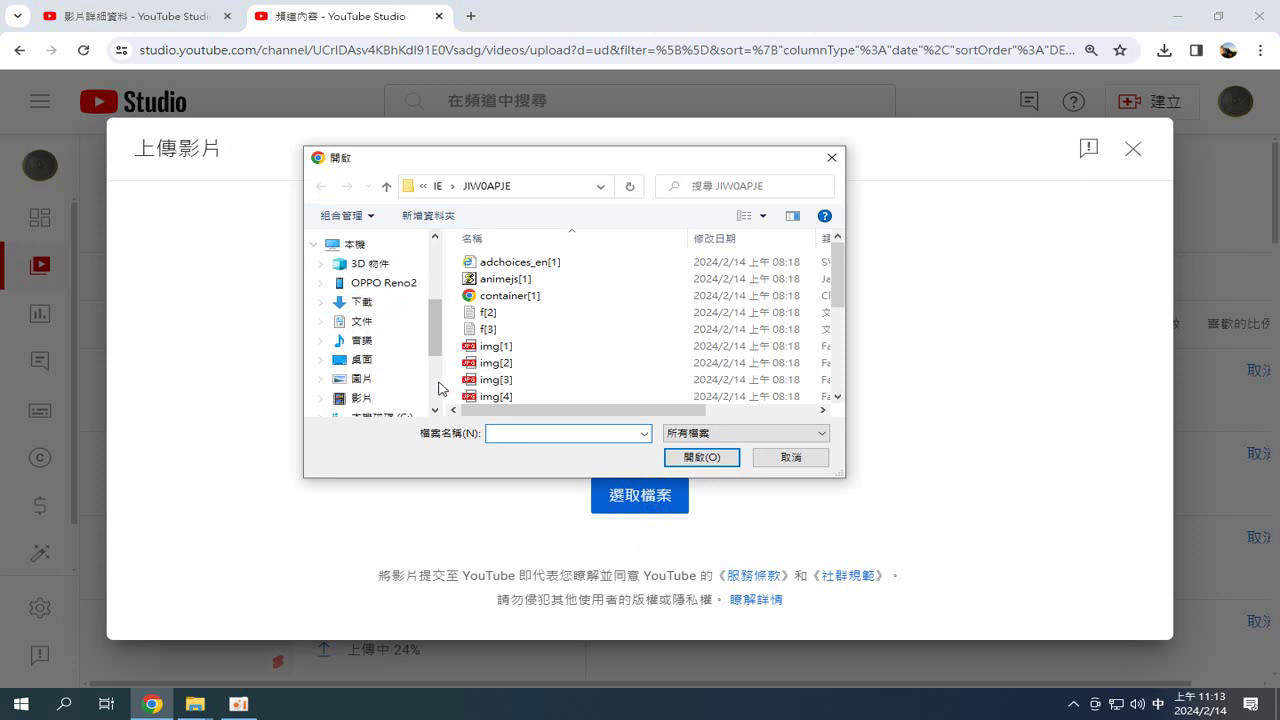
{"action": "left_click", "coordinate": [399, 285]}
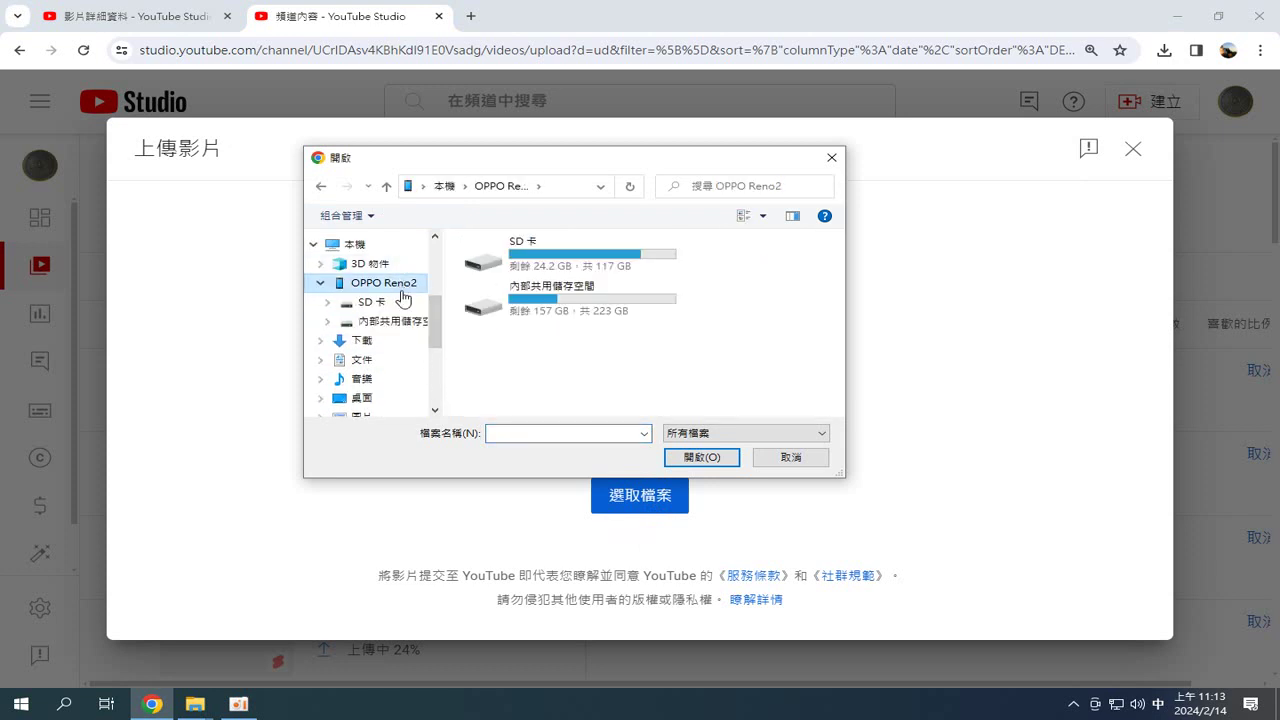
{"action": "double_click", "coordinate": [556, 306]}
{"action": "scroll", "coordinate": [560, 325], "scroll_direction": "down", "scroll_amount": 4}
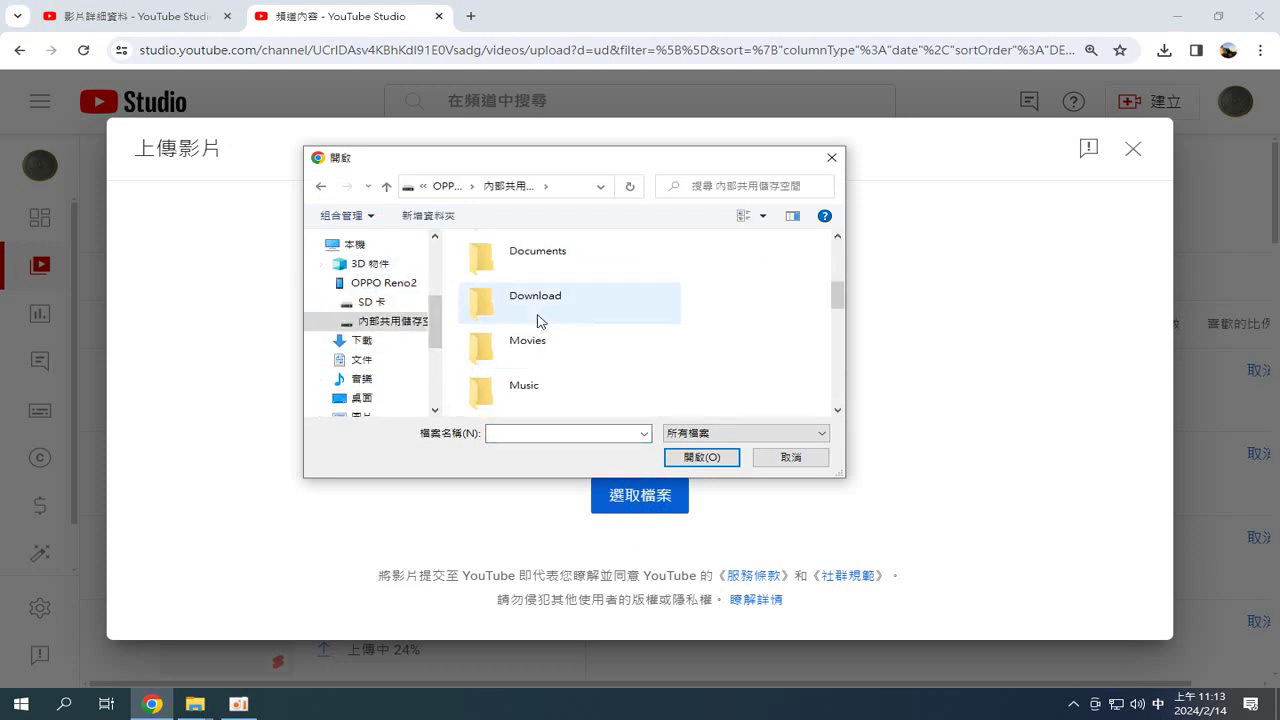
{"action": "scroll", "coordinate": [548, 335], "scroll_direction": "down", "scroll_amount": 3}
{"action": "scroll", "coordinate": [548, 335], "scroll_direction": "up", "scroll_amount": 5}
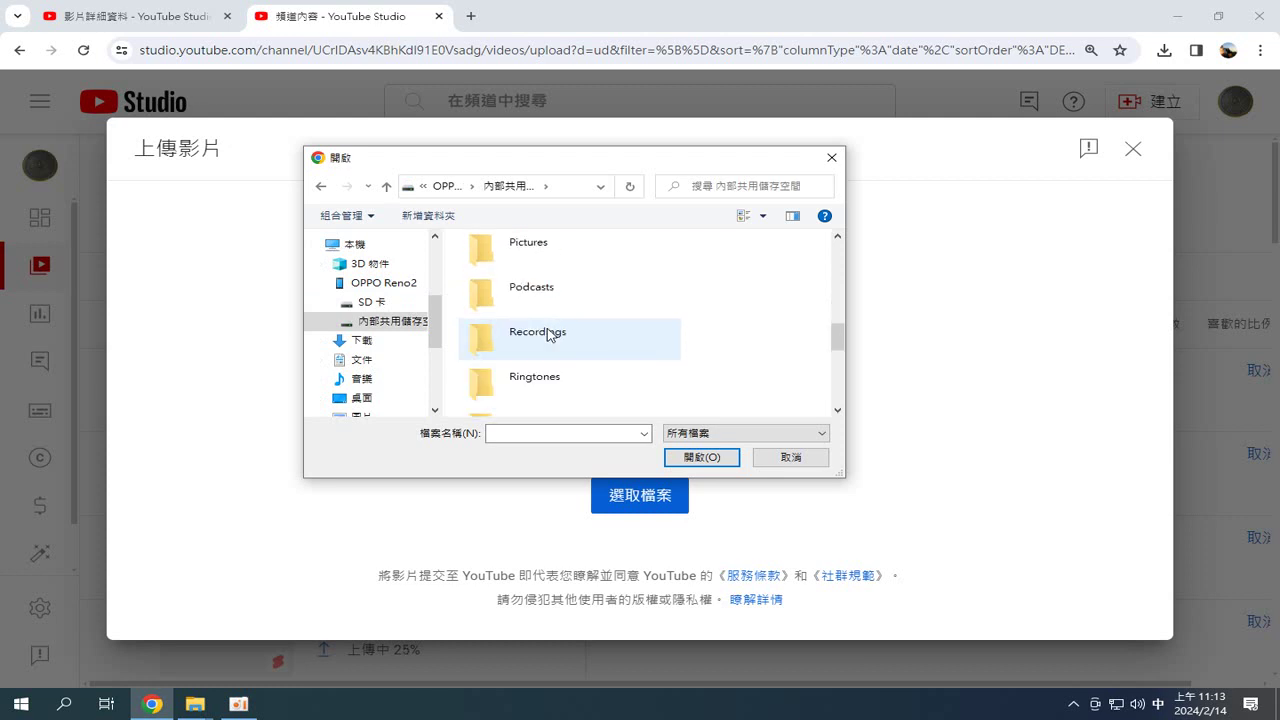
{"action": "scroll", "coordinate": [548, 338], "scroll_direction": "up", "scroll_amount": 1}
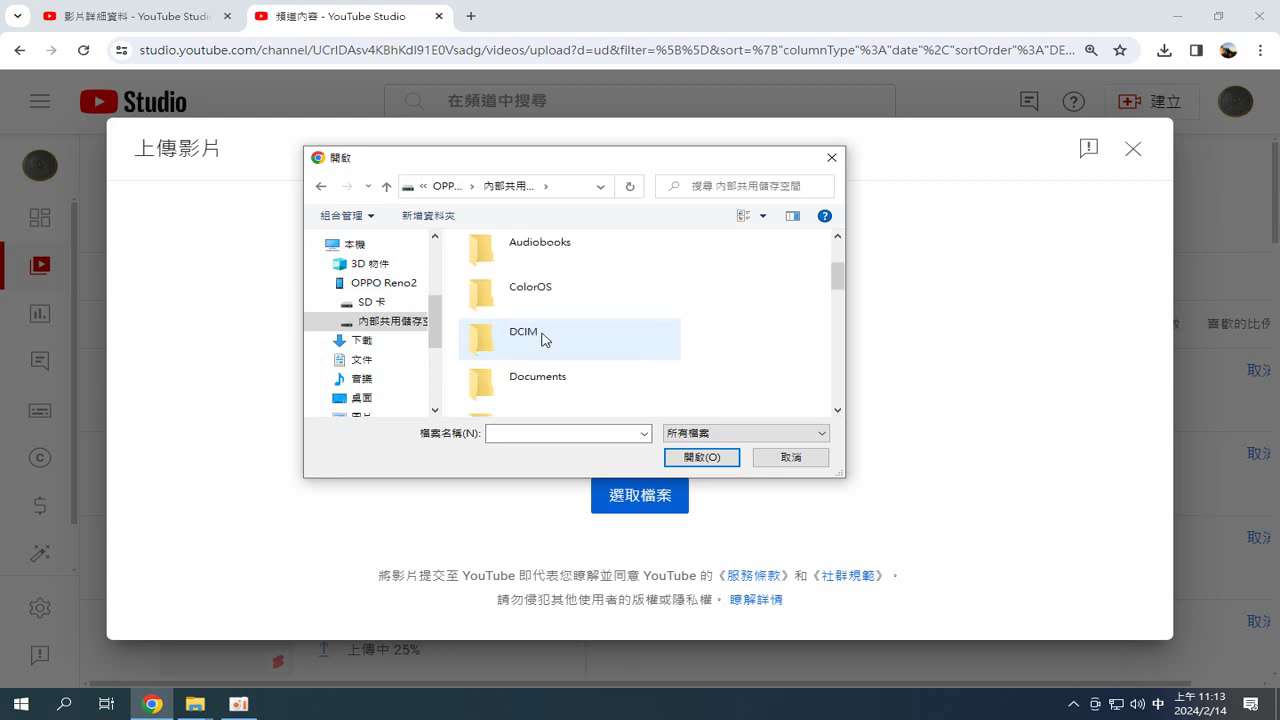
{"action": "double_click", "coordinate": [545, 338]}
{"action": "scroll", "coordinate": [720, 314], "scroll_direction": "down", "scroll_amount": 2}
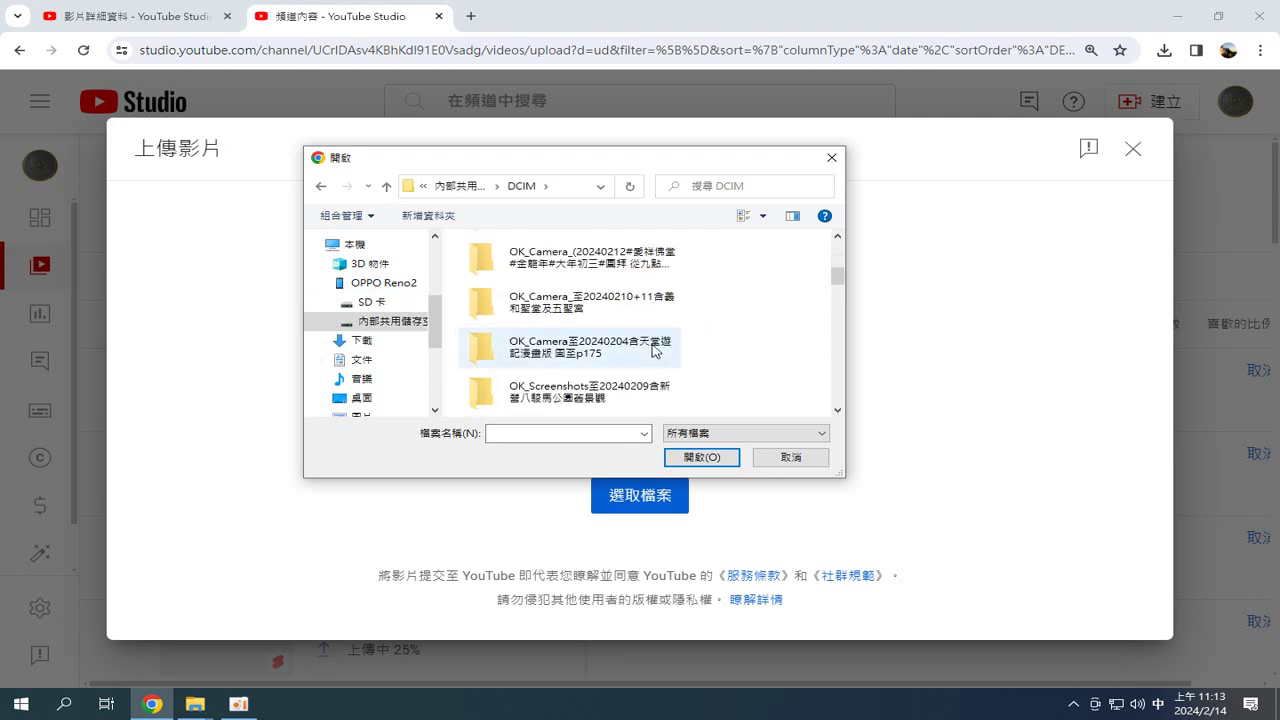
{"action": "double_click", "coordinate": [620, 274]}
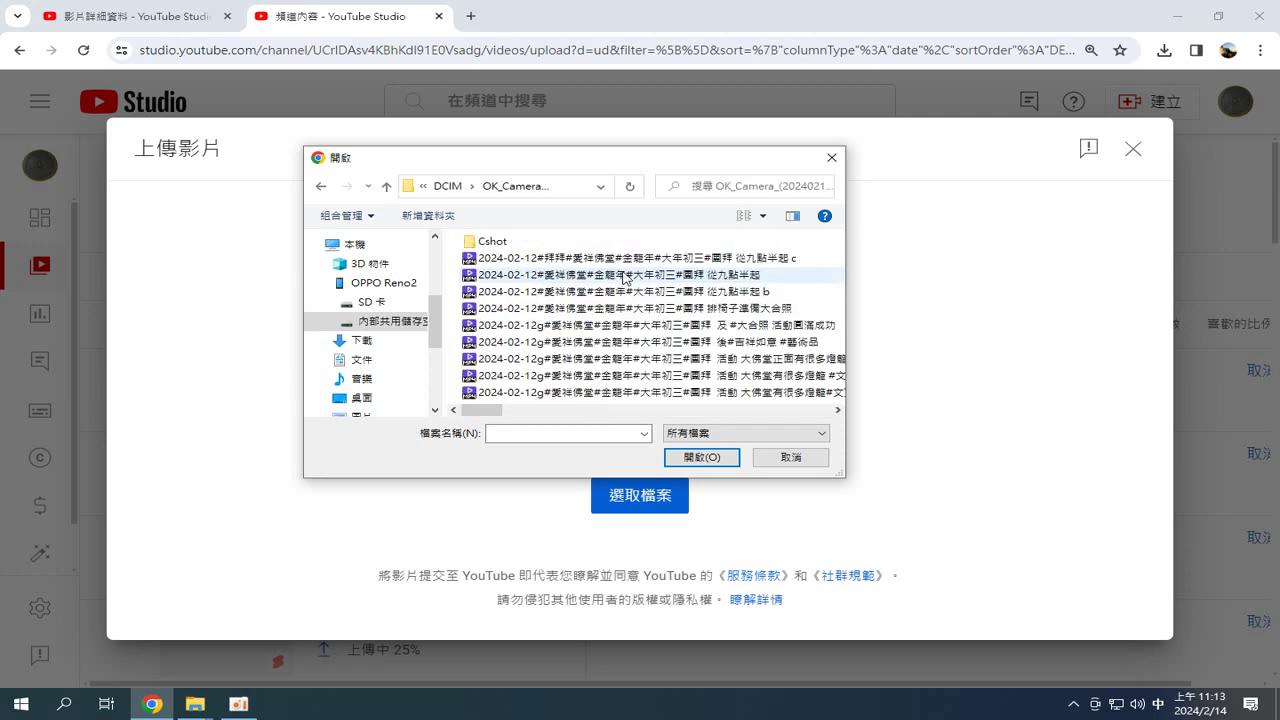
{"action": "scroll", "coordinate": [722, 326], "scroll_direction": "down", "scroll_amount": 1}
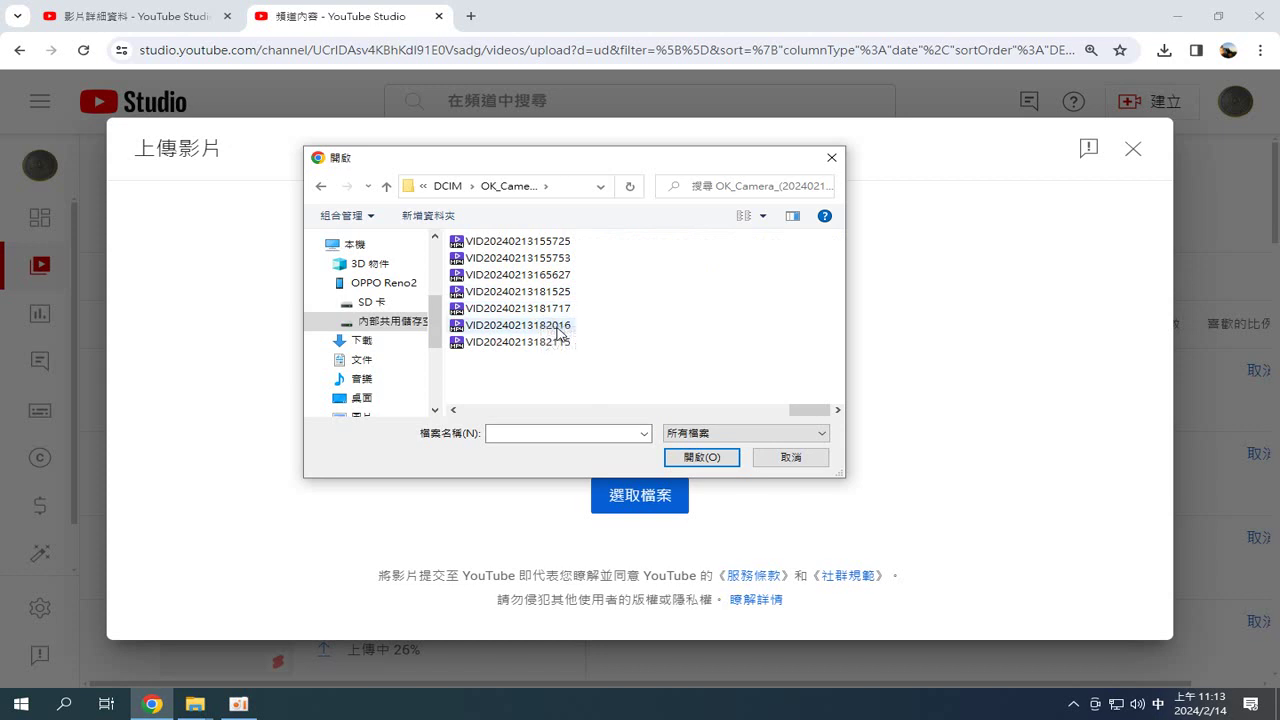
{"action": "left_click", "coordinate": [552, 330]}
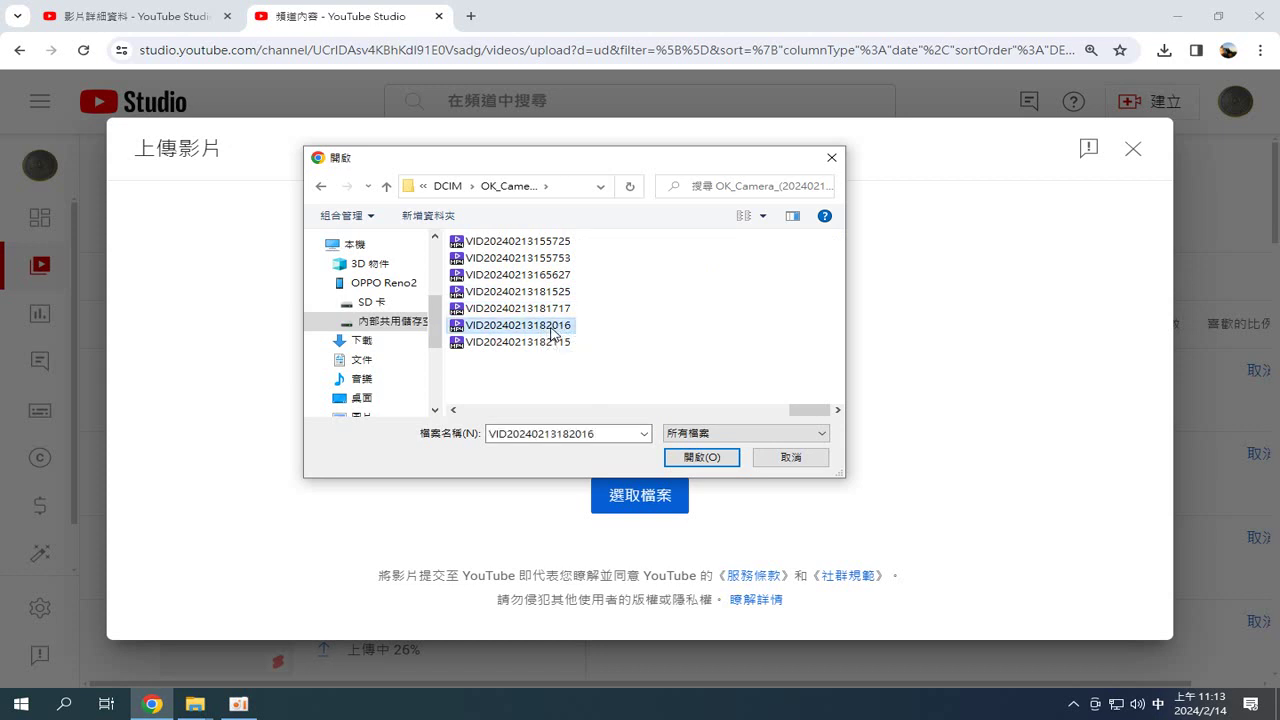
{"action": "double_click", "coordinate": [552, 332]}
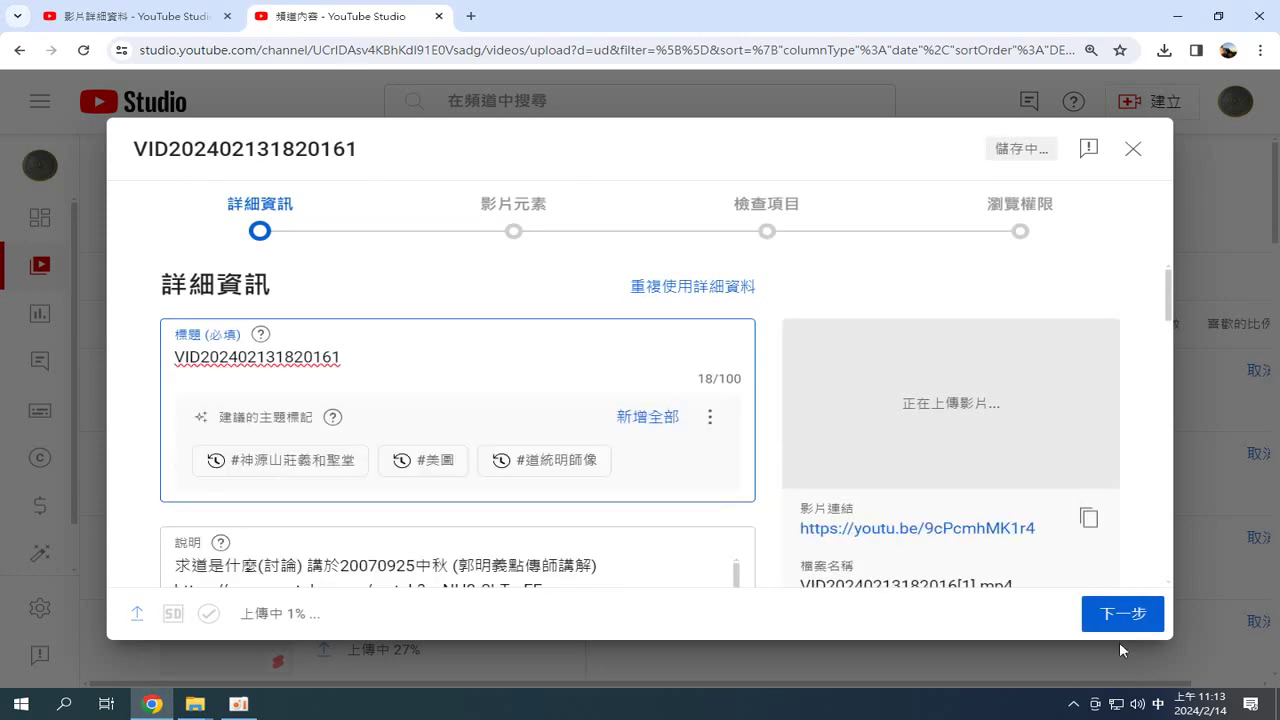
{"action": "left_click", "coordinate": [1126, 616]}
{"action": "left_click", "coordinate": [1126, 616]}
{"action": "left_click", "coordinate": [1126, 616]}
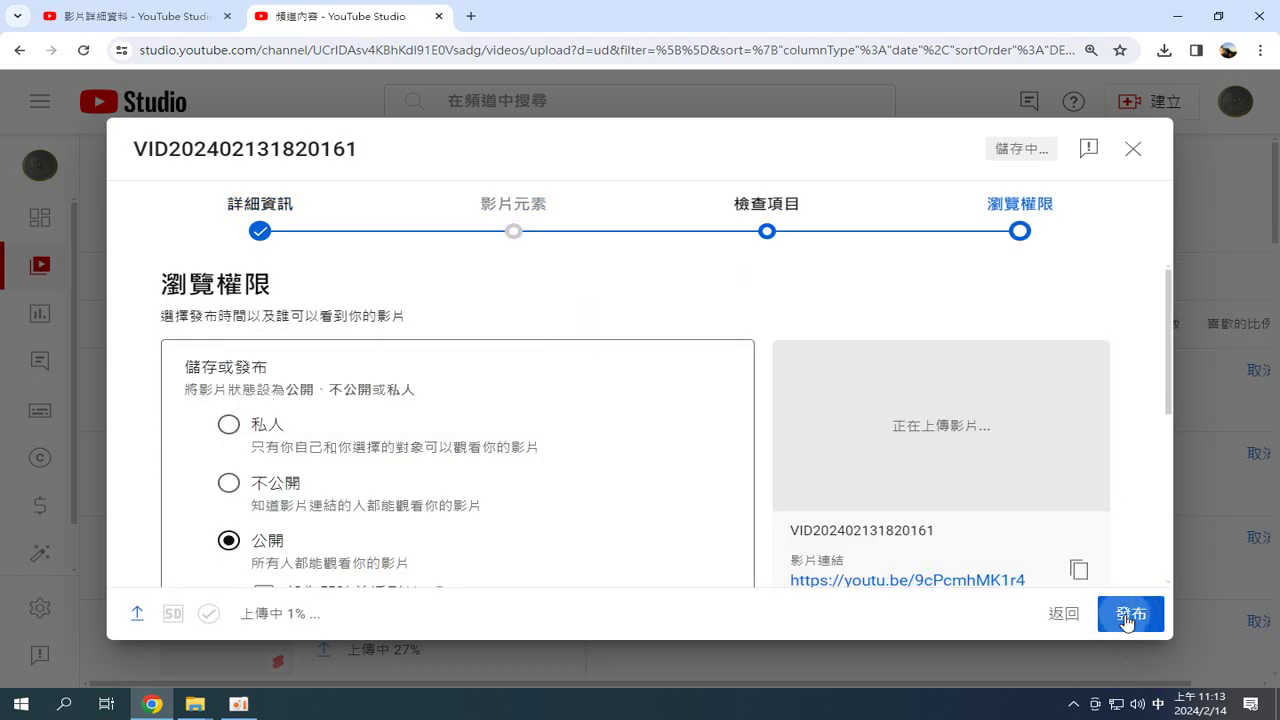
{"action": "left_click", "coordinate": [1128, 614]}
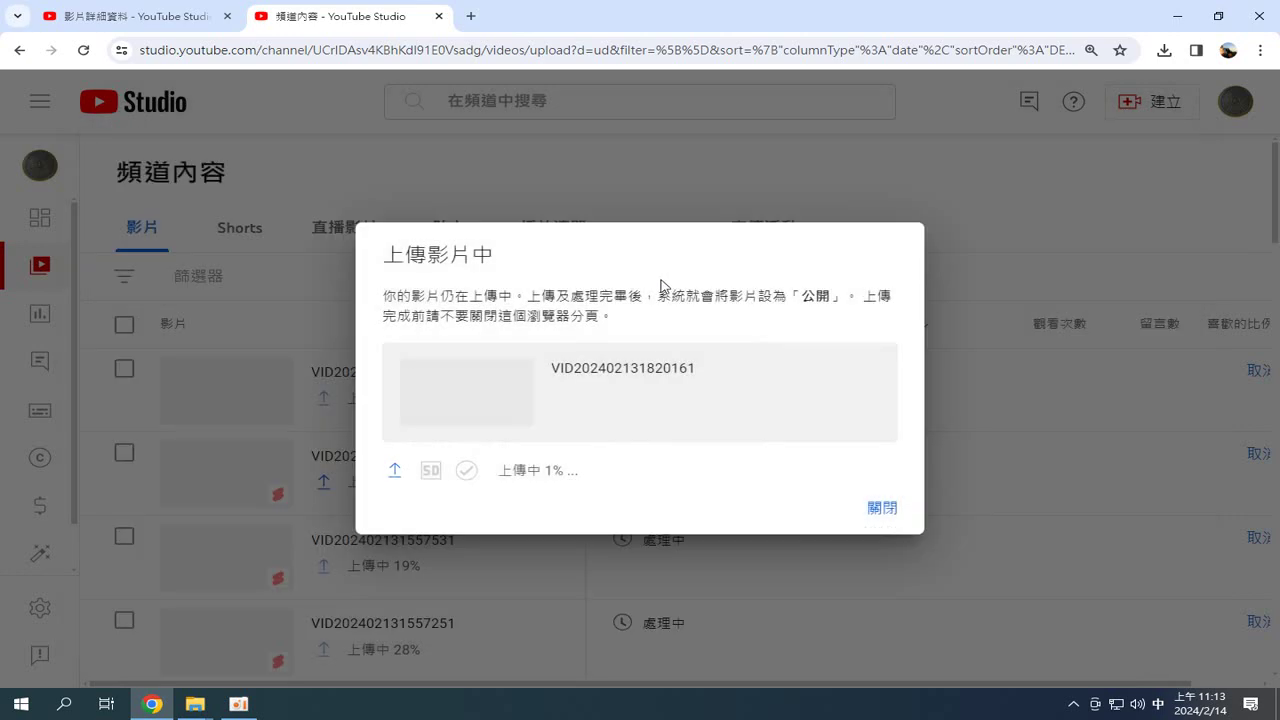
{"action": "left_click", "coordinate": [882, 509]}
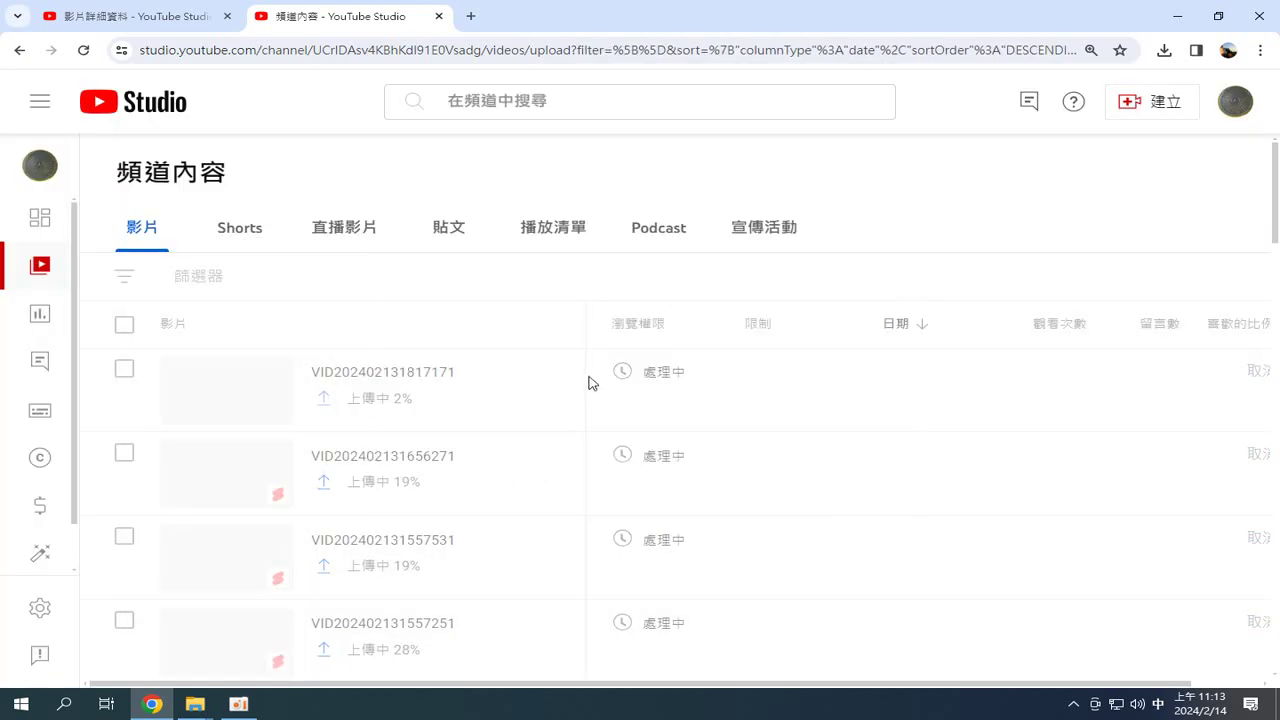
- Start another video upload and open the OPPO Reno2's 內部共用儲存空間 in the file chooser
{"action": "left_click", "coordinate": [1140, 101]}
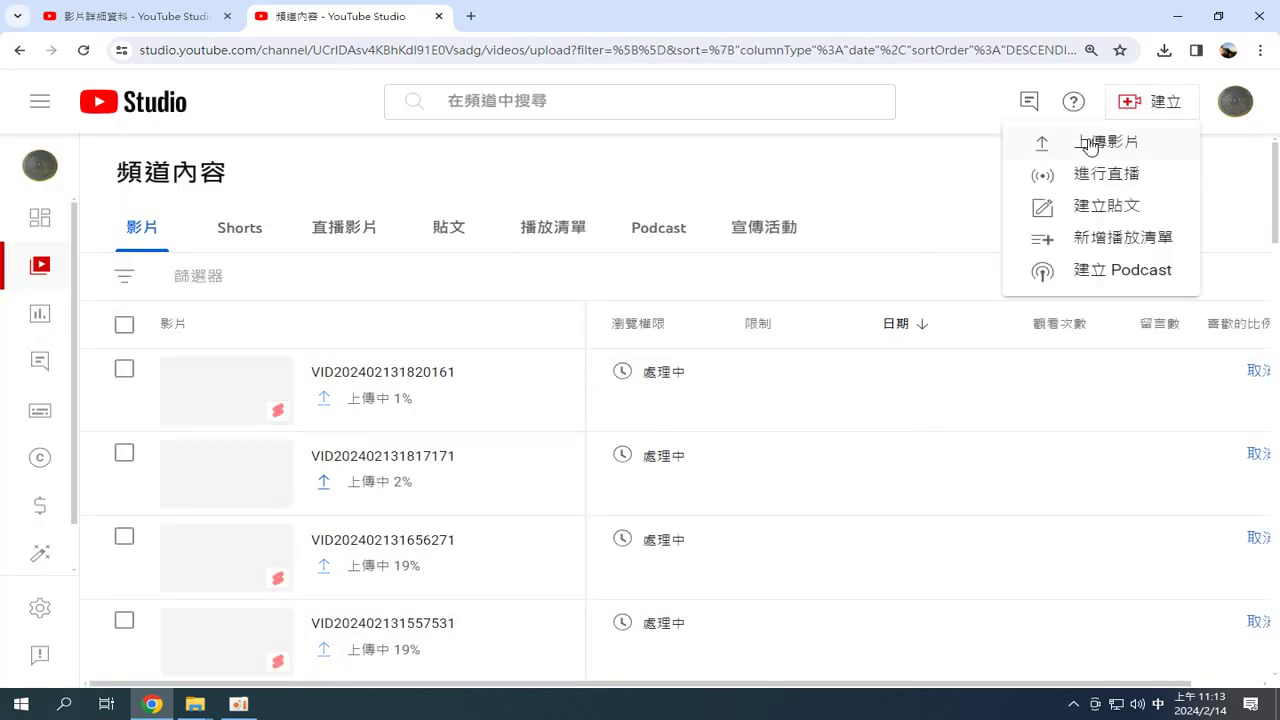
{"action": "left_click", "coordinate": [1108, 139]}
{"action": "left_click", "coordinate": [634, 500]}
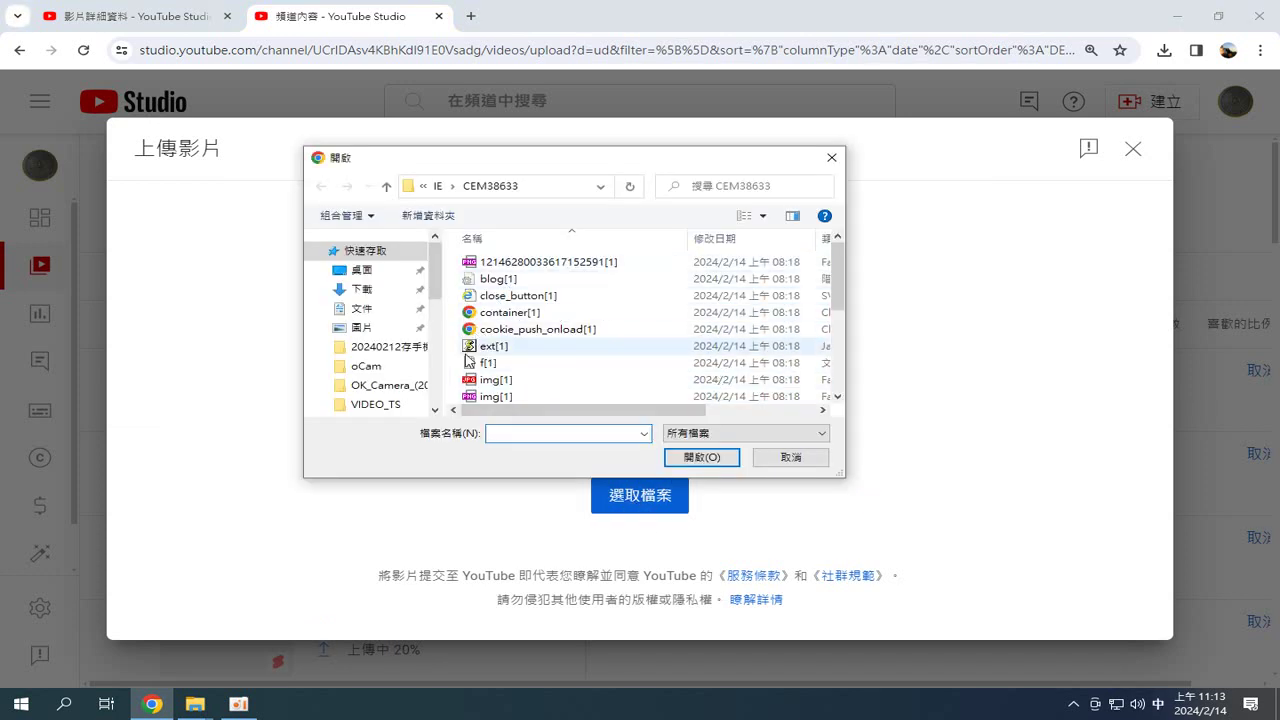
{"action": "scroll", "coordinate": [436, 397], "scroll_direction": "down", "scroll_amount": 5}
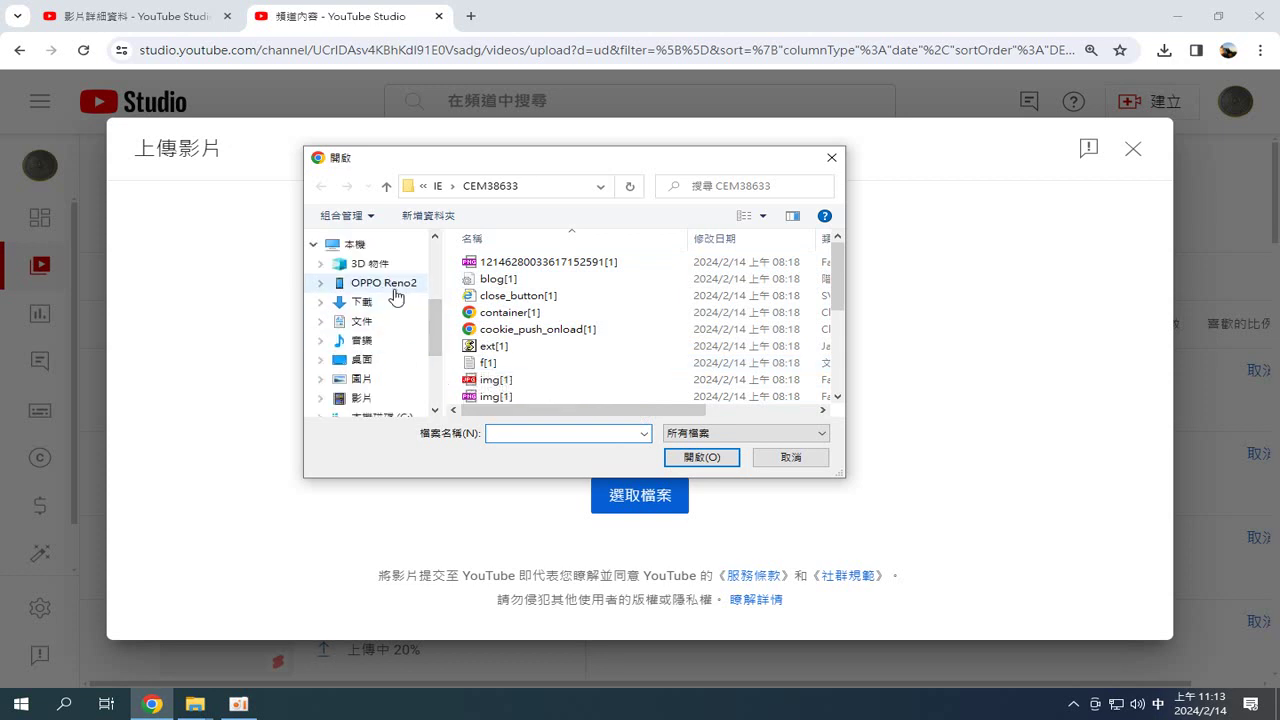
{"action": "left_click", "coordinate": [393, 286]}
{"action": "double_click", "coordinate": [565, 305]}
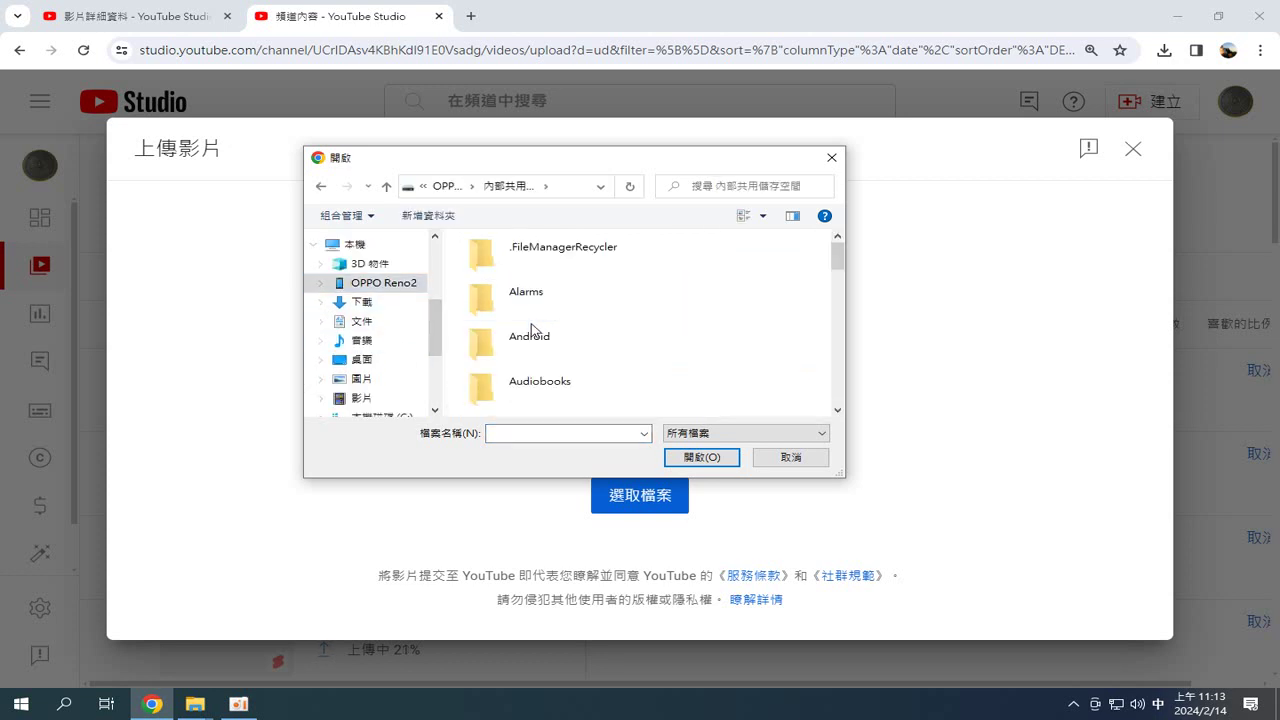
{"action": "scroll", "coordinate": [560, 340], "scroll_direction": "down", "scroll_amount": 1}
{"action": "double_click", "coordinate": [540, 345]}
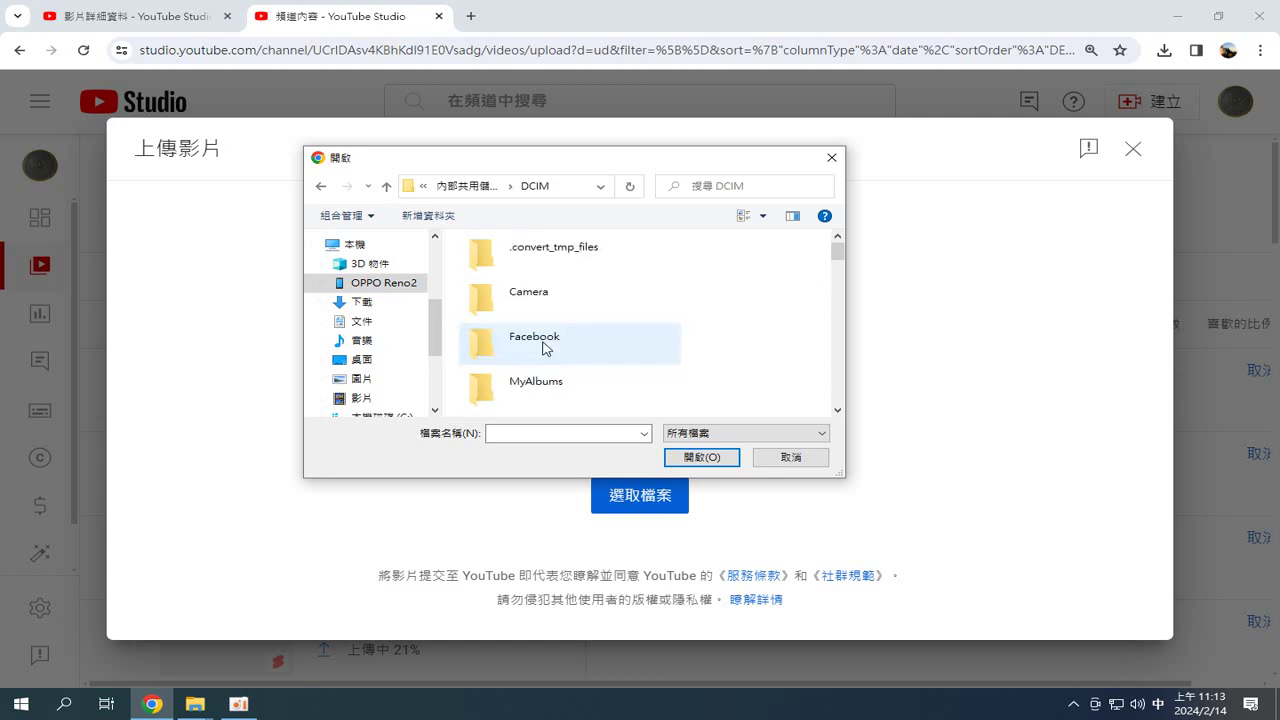
{"action": "scroll", "coordinate": [647, 343], "scroll_direction": "down", "scroll_amount": 1}
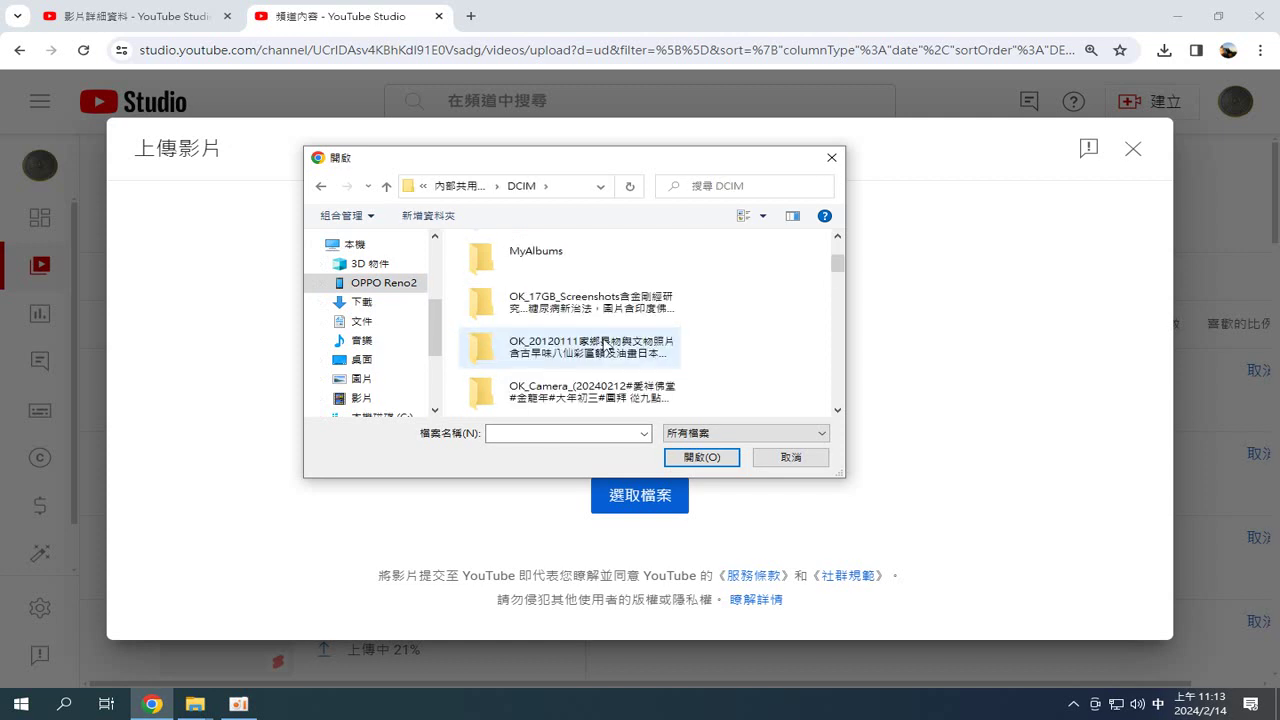
{"action": "double_click", "coordinate": [582, 396]}
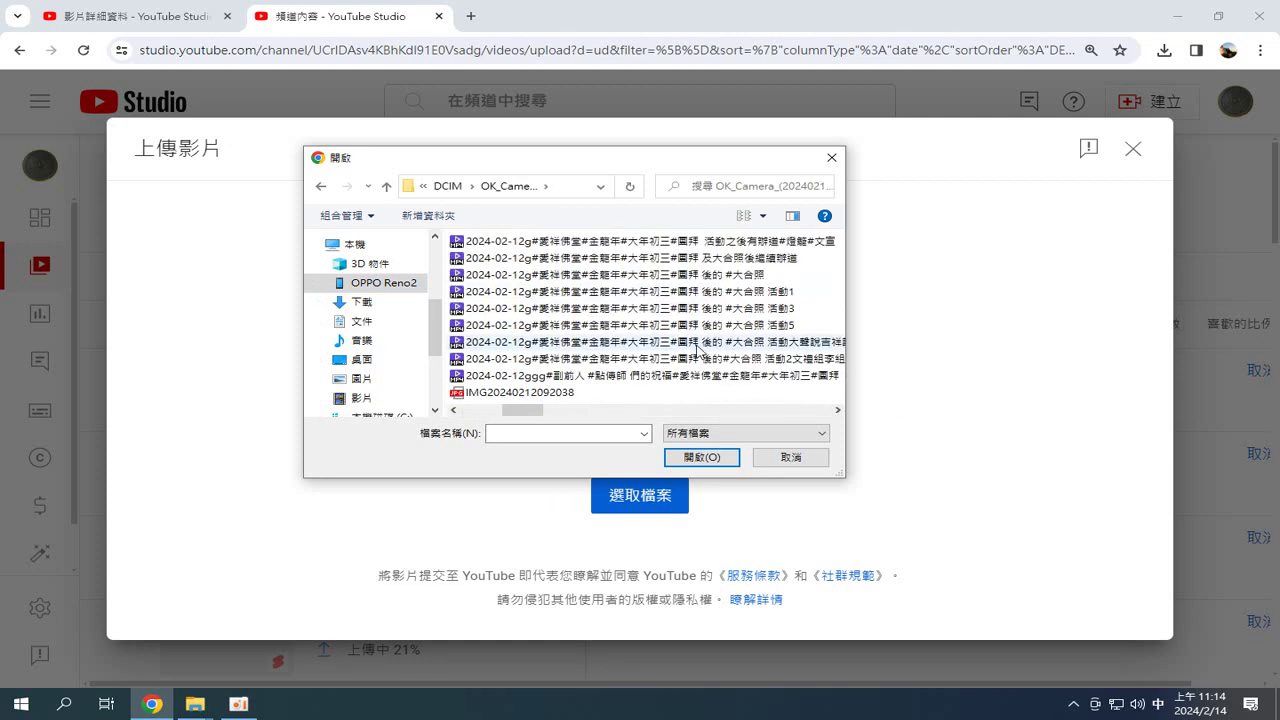
{"action": "scroll", "coordinate": [705, 385], "scroll_direction": "down", "scroll_amount": 3}
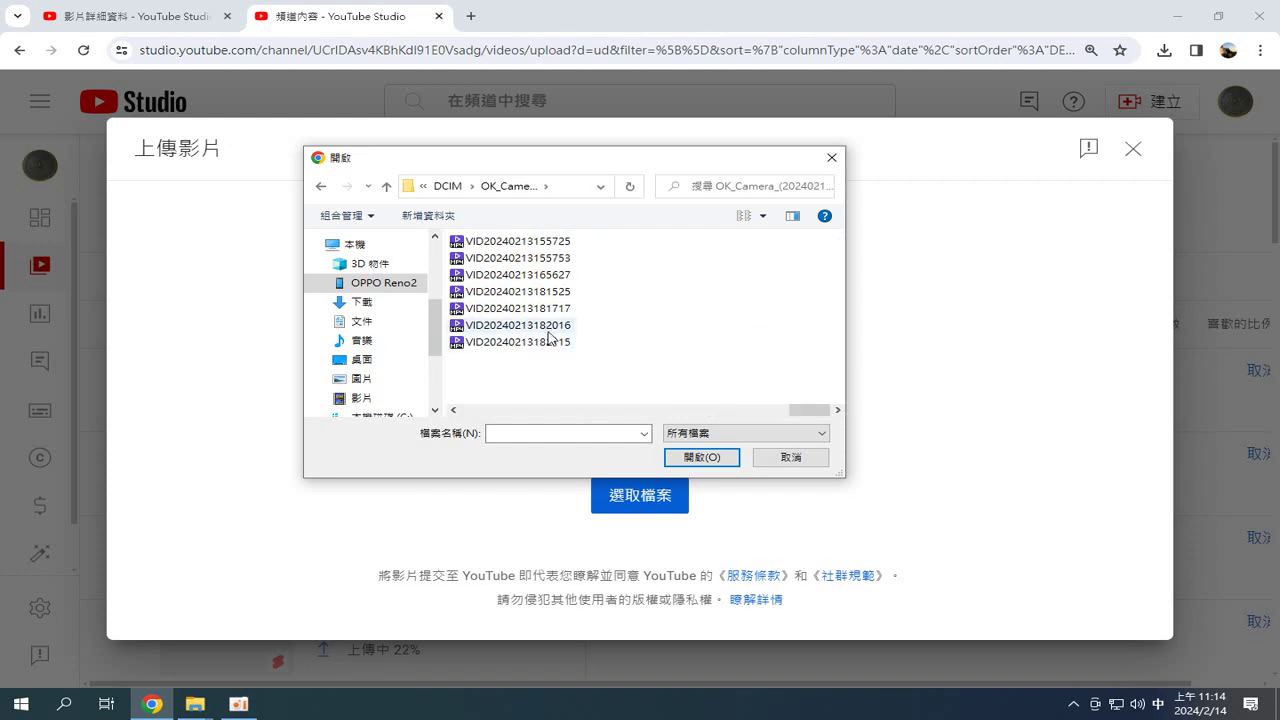
{"action": "left_click", "coordinate": [551, 331]}
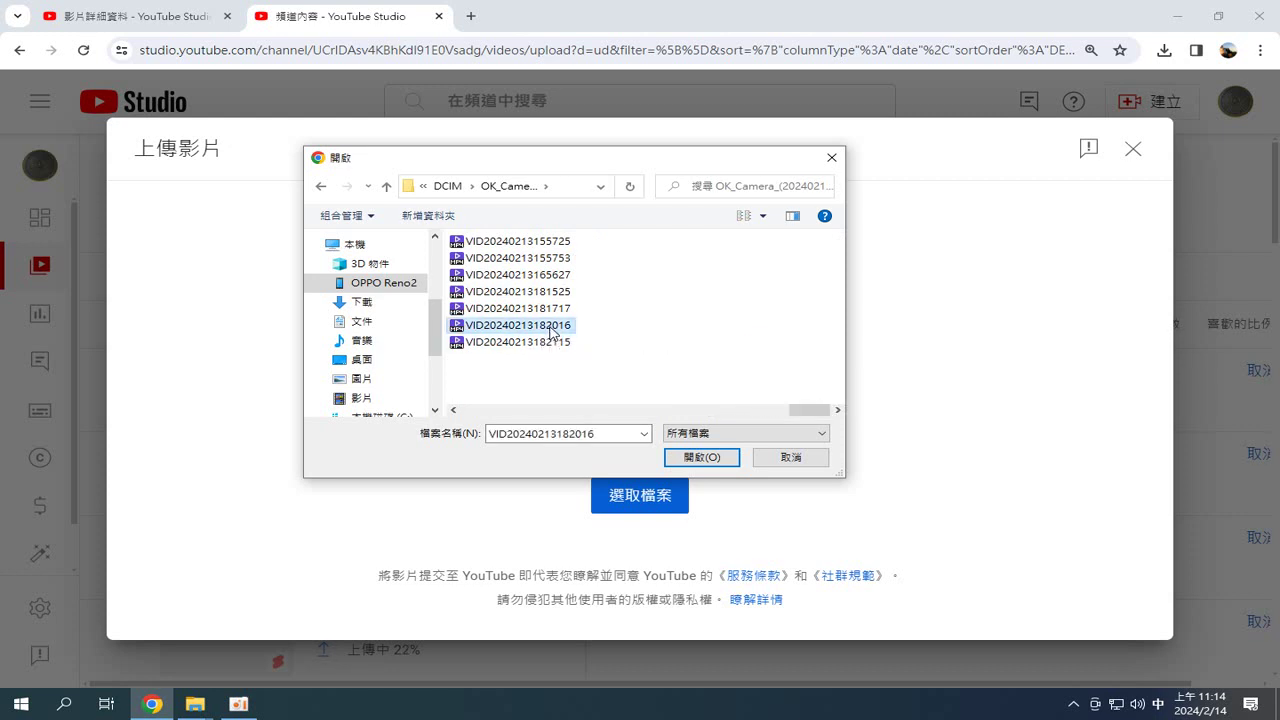
{"action": "double_click", "coordinate": [551, 331]}
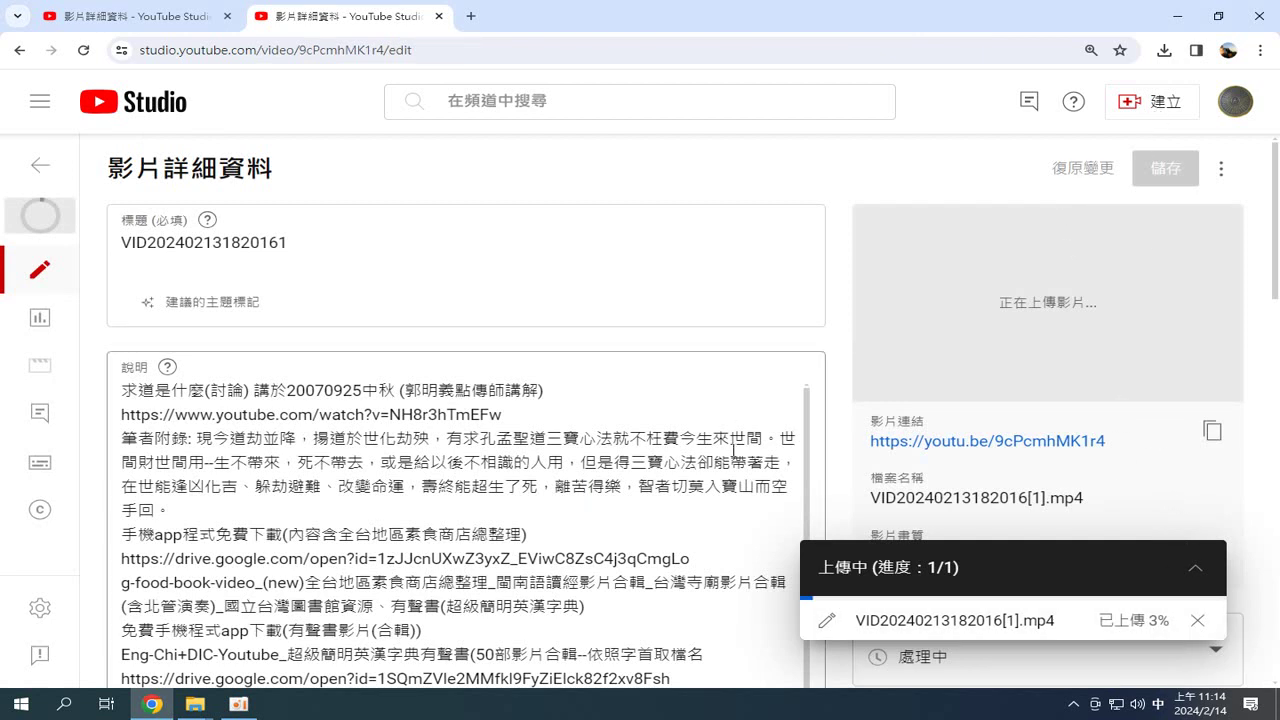
- Begin a new video upload from the video details page and browse to the OPPO Reno2's 內部共用儲存空間
{"action": "left_click", "coordinate": [1162, 106]}
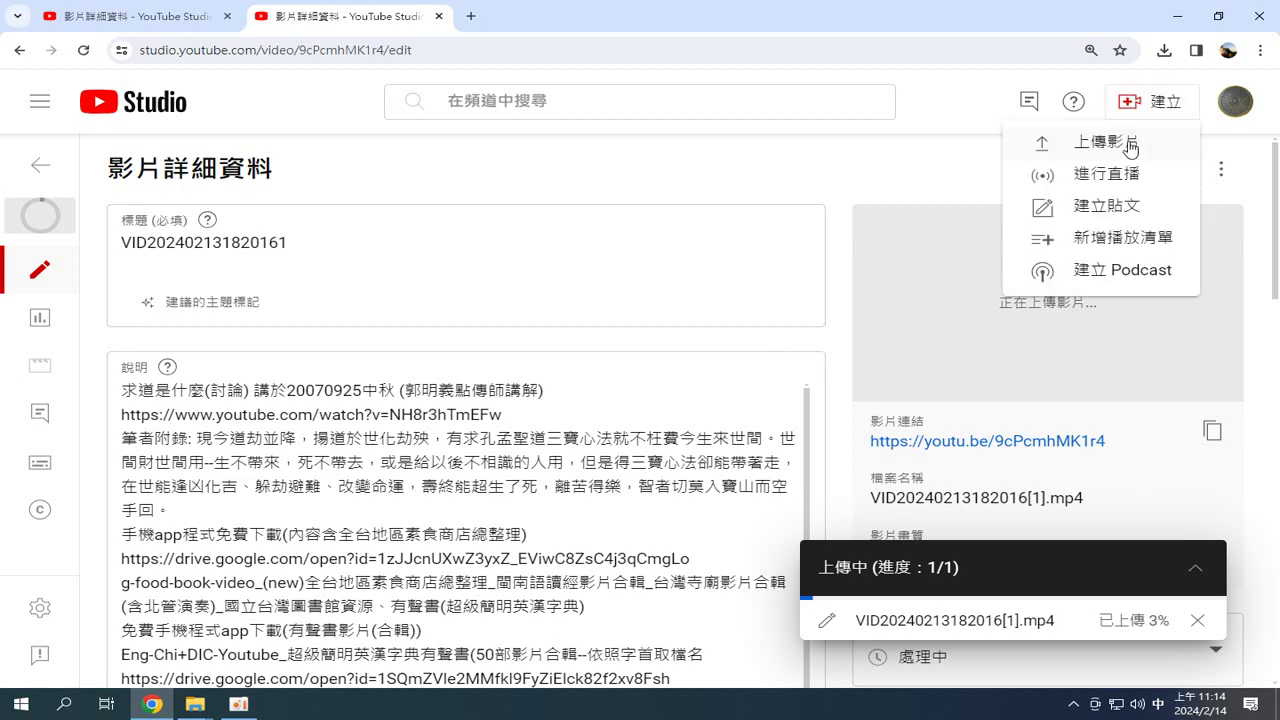
{"action": "left_click", "coordinate": [1128, 145]}
{"action": "left_click", "coordinate": [657, 500]}
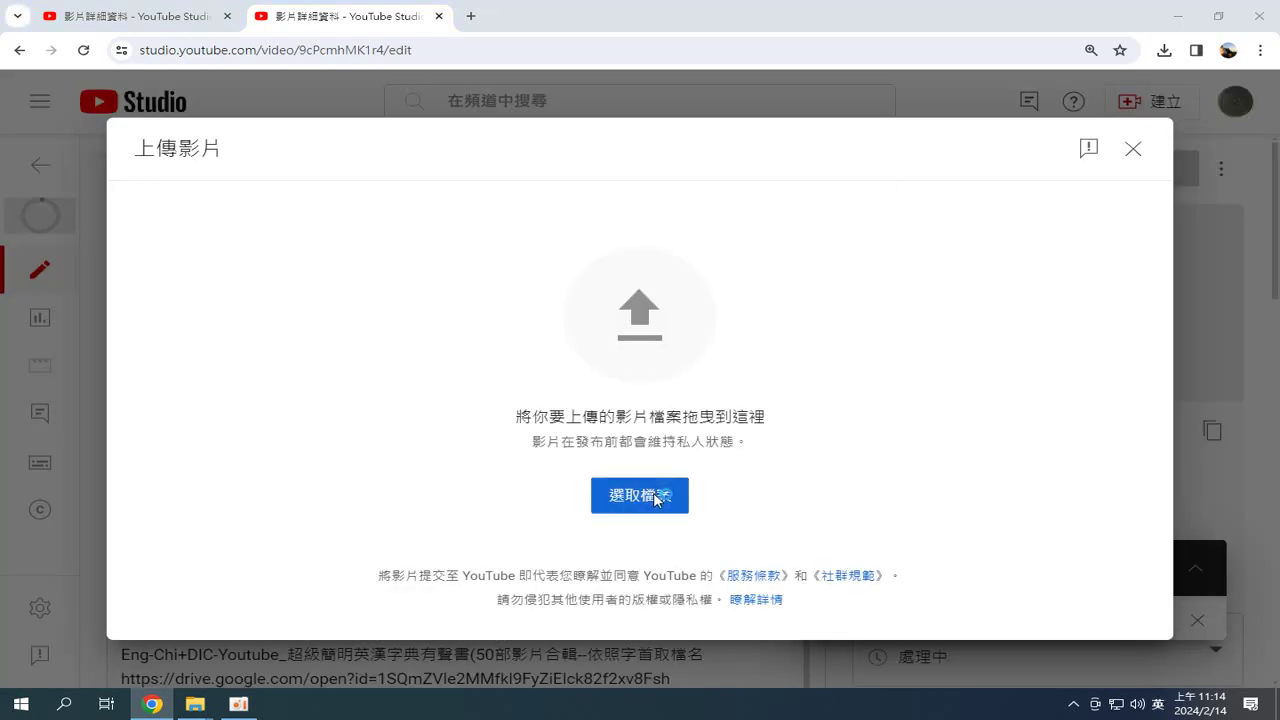
{"action": "scroll", "coordinate": [437, 390], "scroll_direction": "down", "scroll_amount": 3}
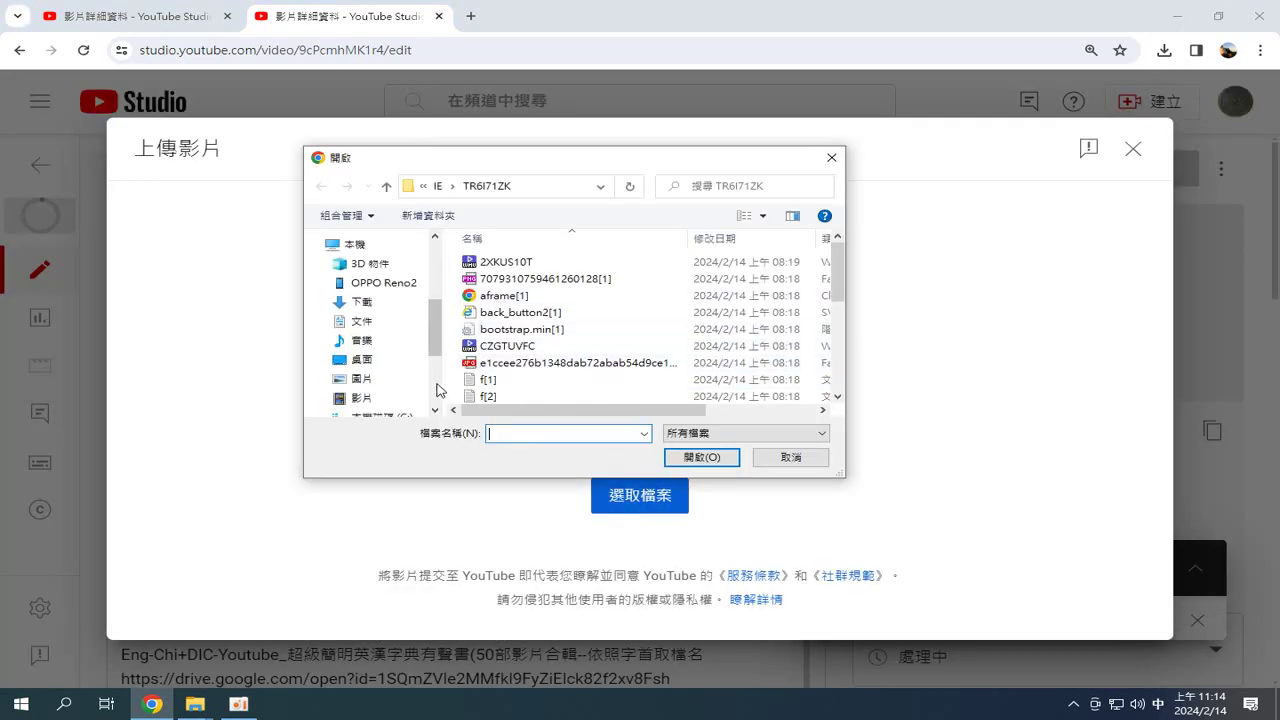
{"action": "left_click", "coordinate": [383, 283]}
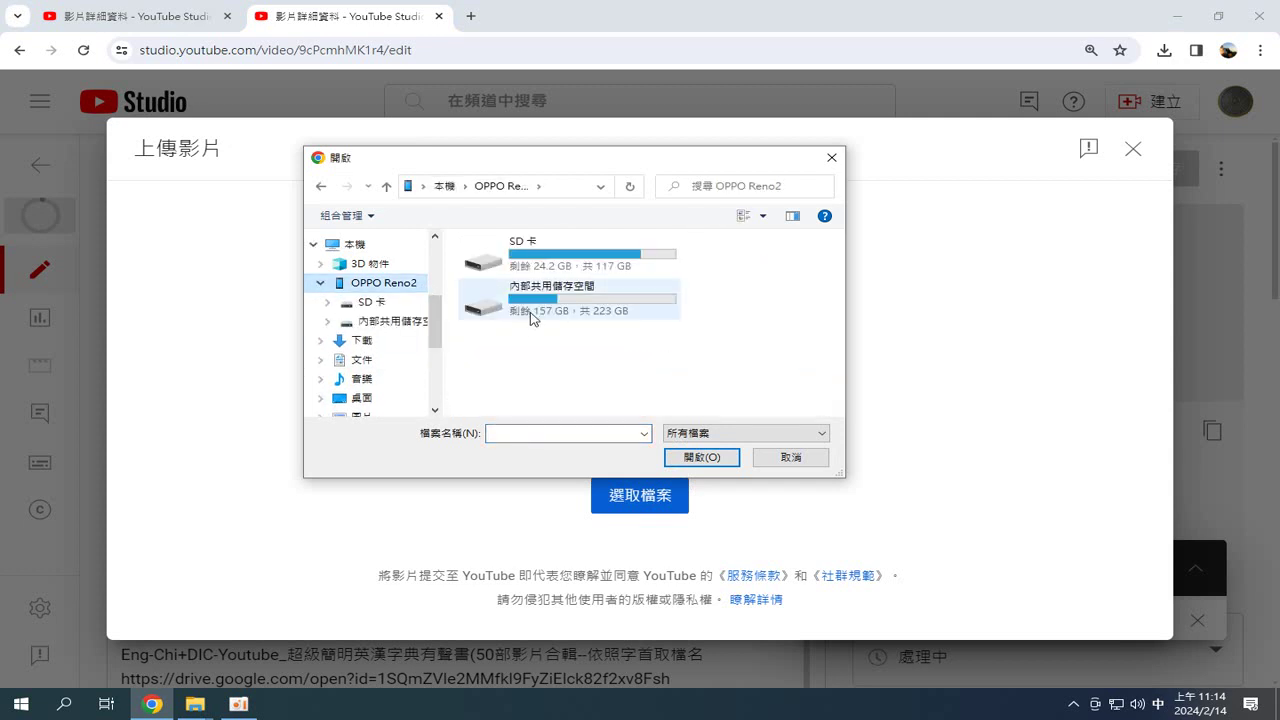
{"action": "double_click", "coordinate": [538, 306]}
{"action": "scroll", "coordinate": [555, 337], "scroll_direction": "down", "scroll_amount": 3}
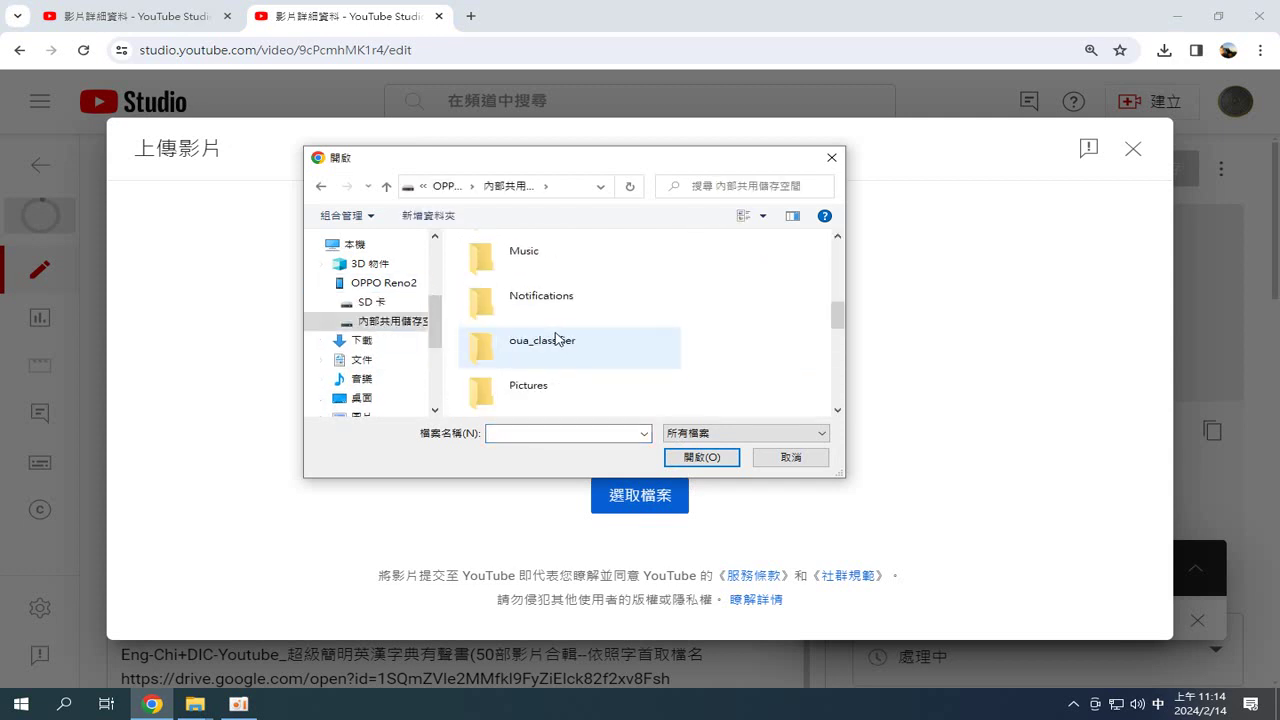
{"action": "scroll", "coordinate": [555, 337], "scroll_direction": "up", "scroll_amount": 1}
{"action": "scroll", "coordinate": [551, 334], "scroll_direction": "up", "scroll_amount": 1}
{"action": "double_click", "coordinate": [556, 338]}
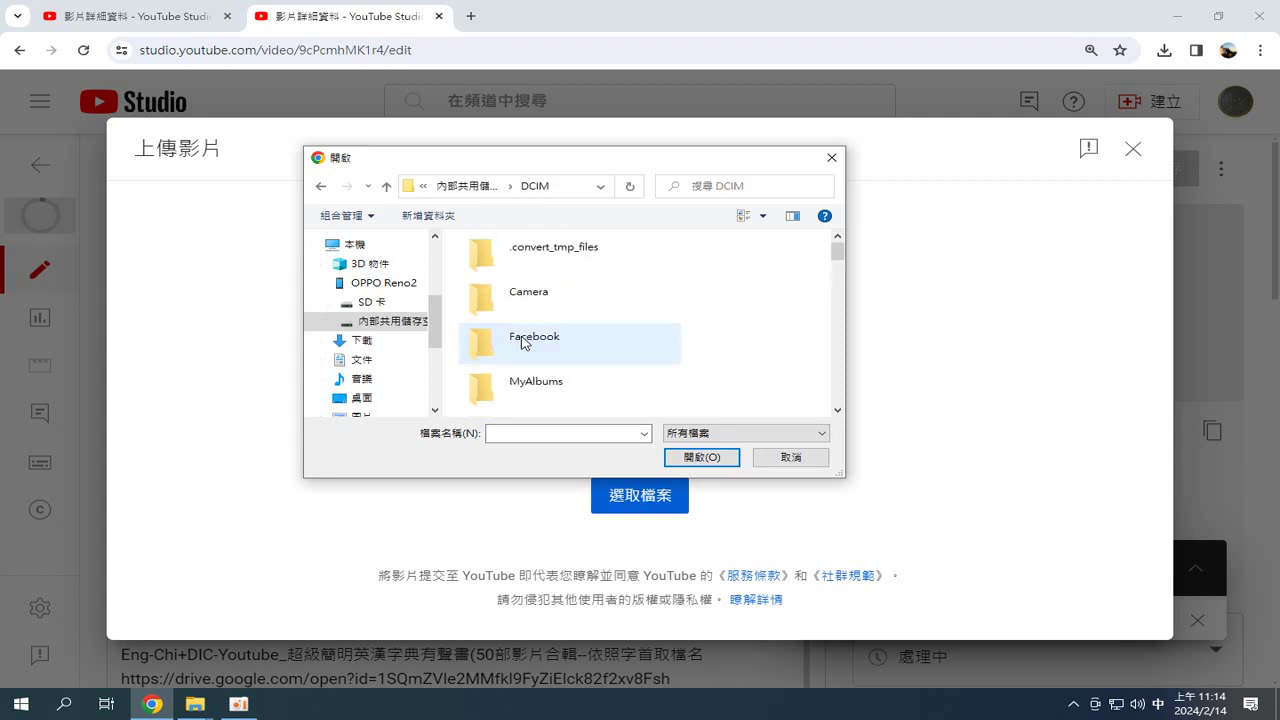
{"action": "scroll", "coordinate": [573, 326], "scroll_direction": "down", "scroll_amount": 1}
{"action": "double_click", "coordinate": [575, 388]}
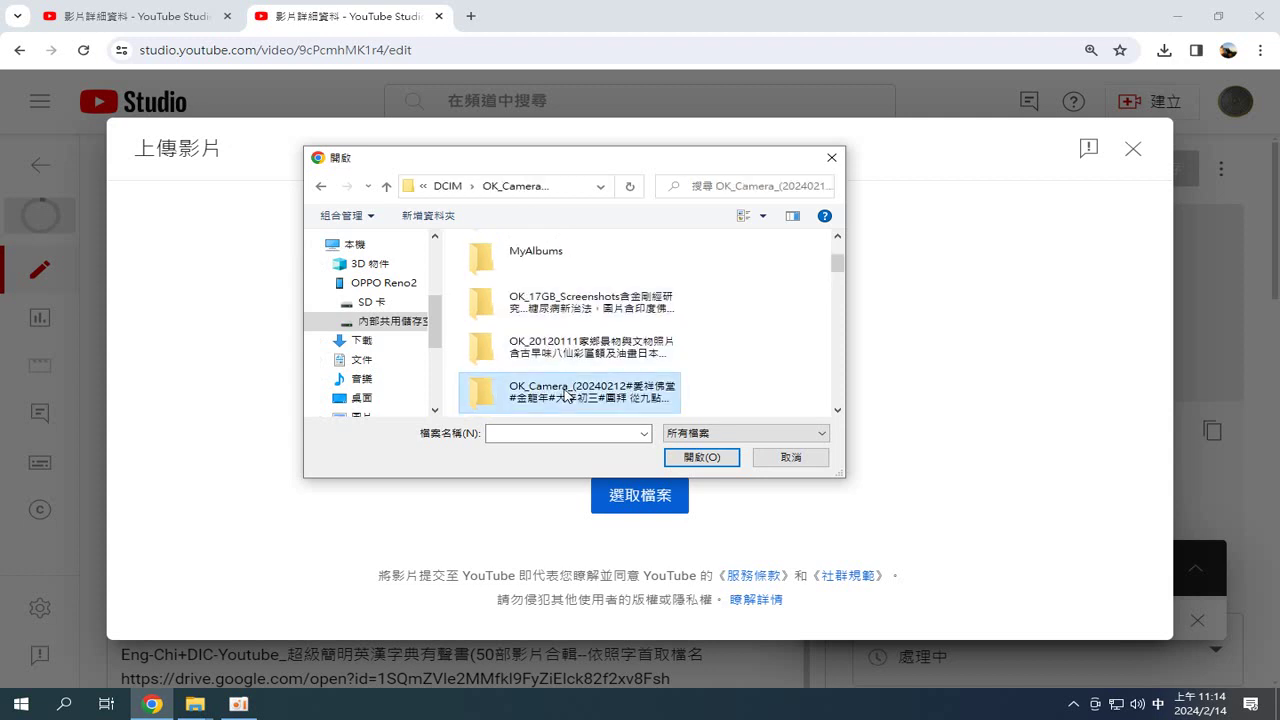
{"action": "scroll", "coordinate": [730, 339], "scroll_direction": "down", "scroll_amount": 6}
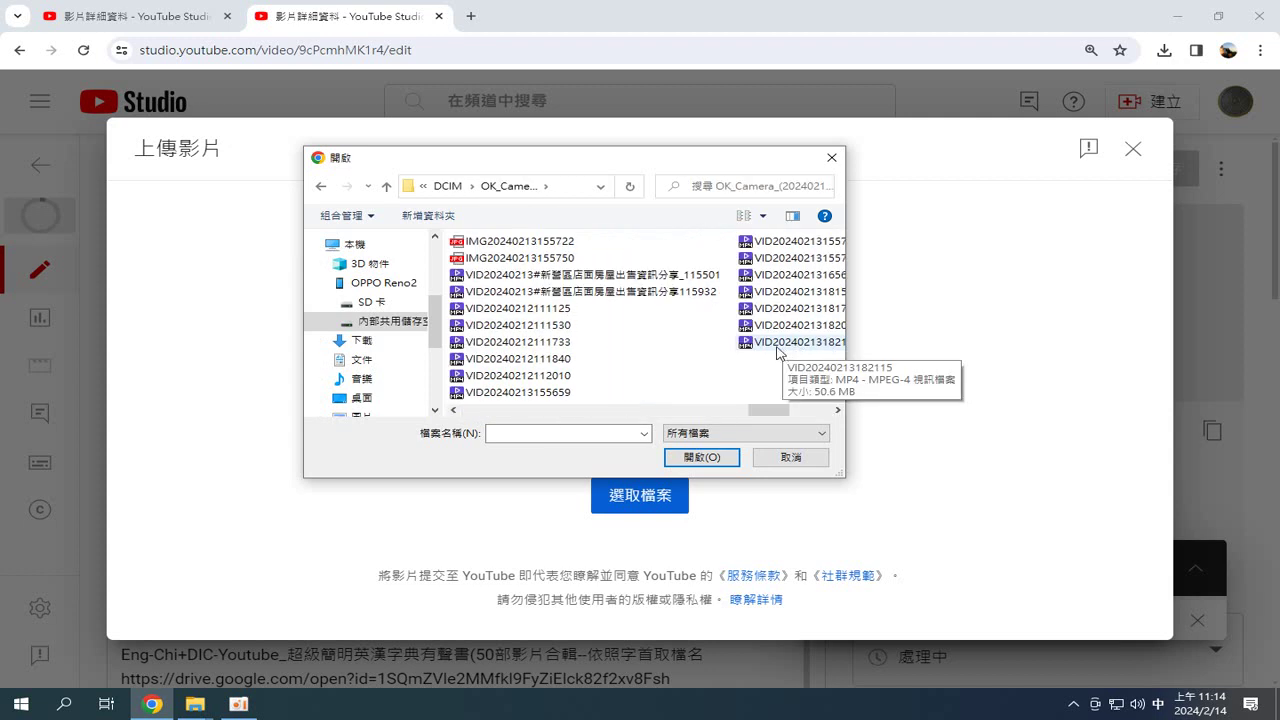
{"action": "left_click", "coordinate": [549, 343]}
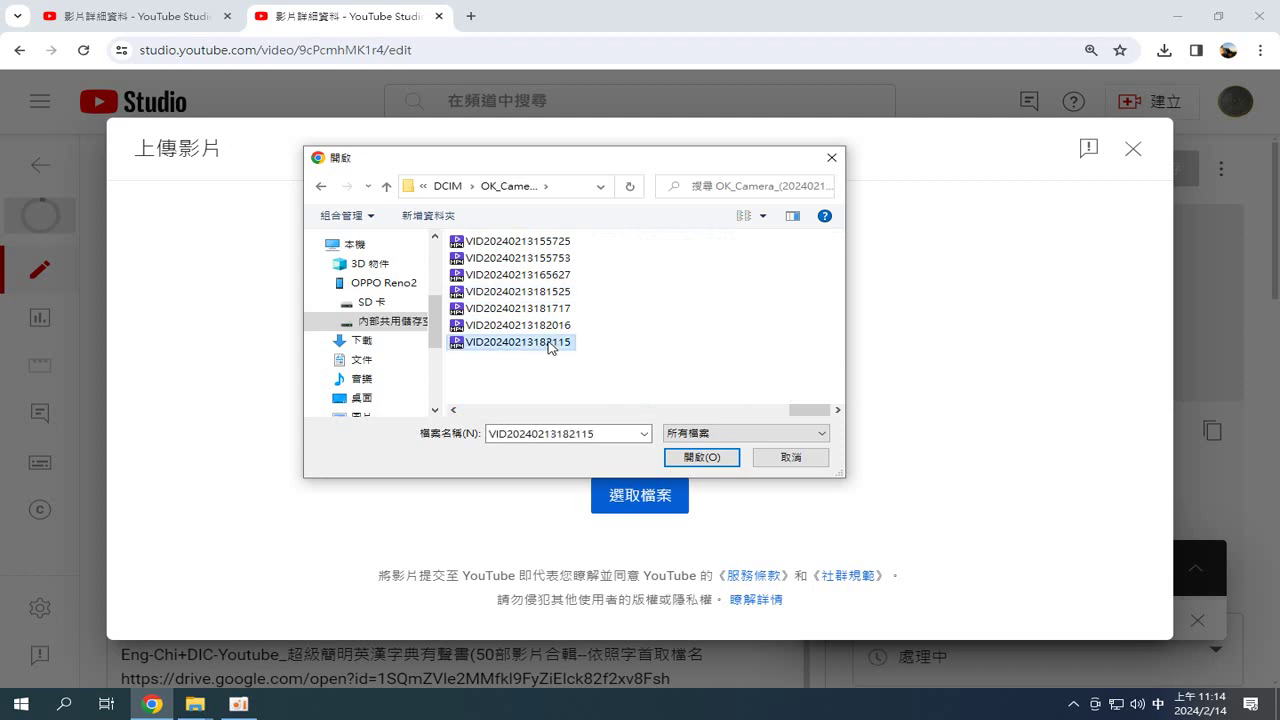
{"action": "double_click", "coordinate": [549, 343]}
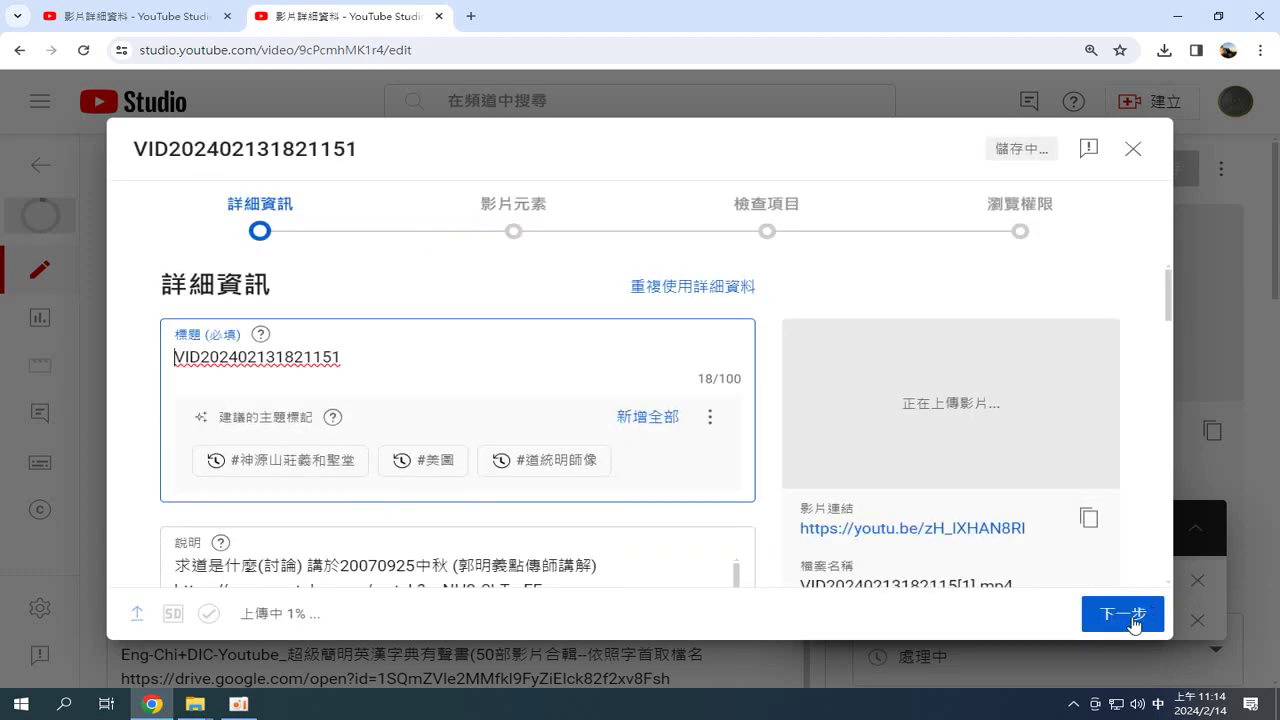
{"action": "left_click", "coordinate": [1134, 622]}
{"action": "left_click", "coordinate": [1131, 622]}
{"action": "left_click", "coordinate": [1128, 622]}
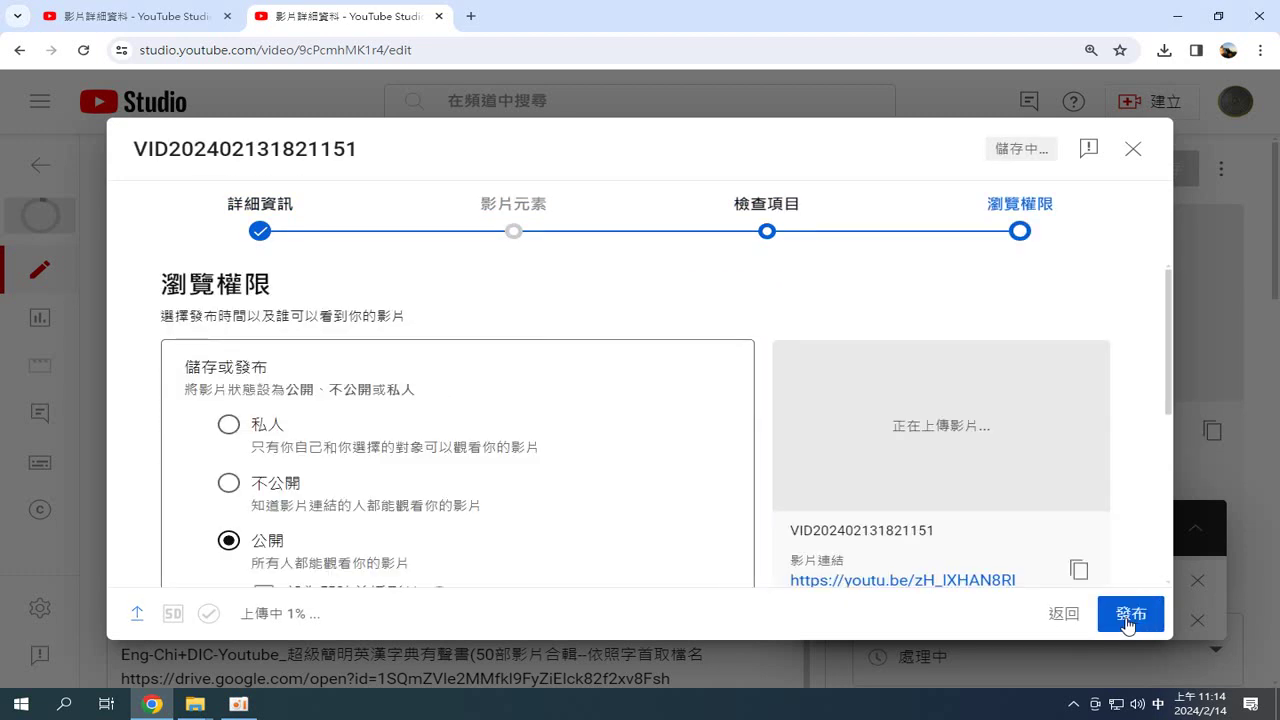
{"action": "left_click", "coordinate": [1127, 622]}
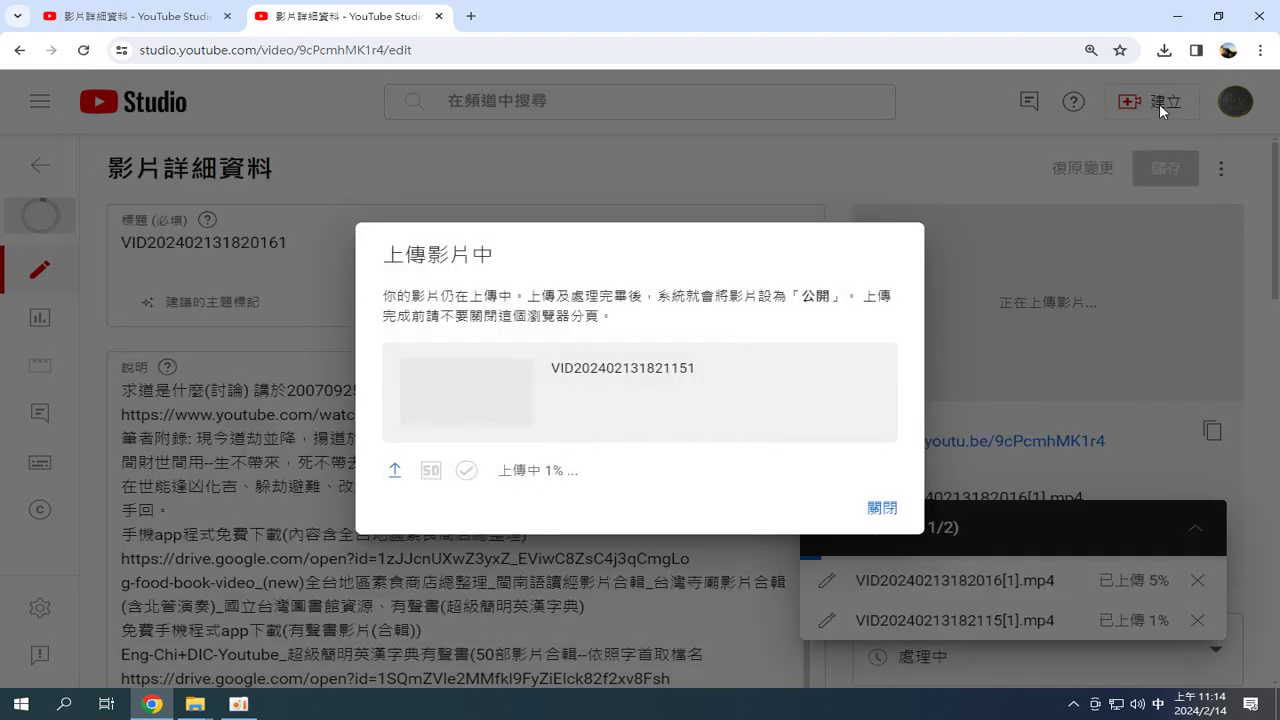
{"action": "left_click", "coordinate": [884, 509]}
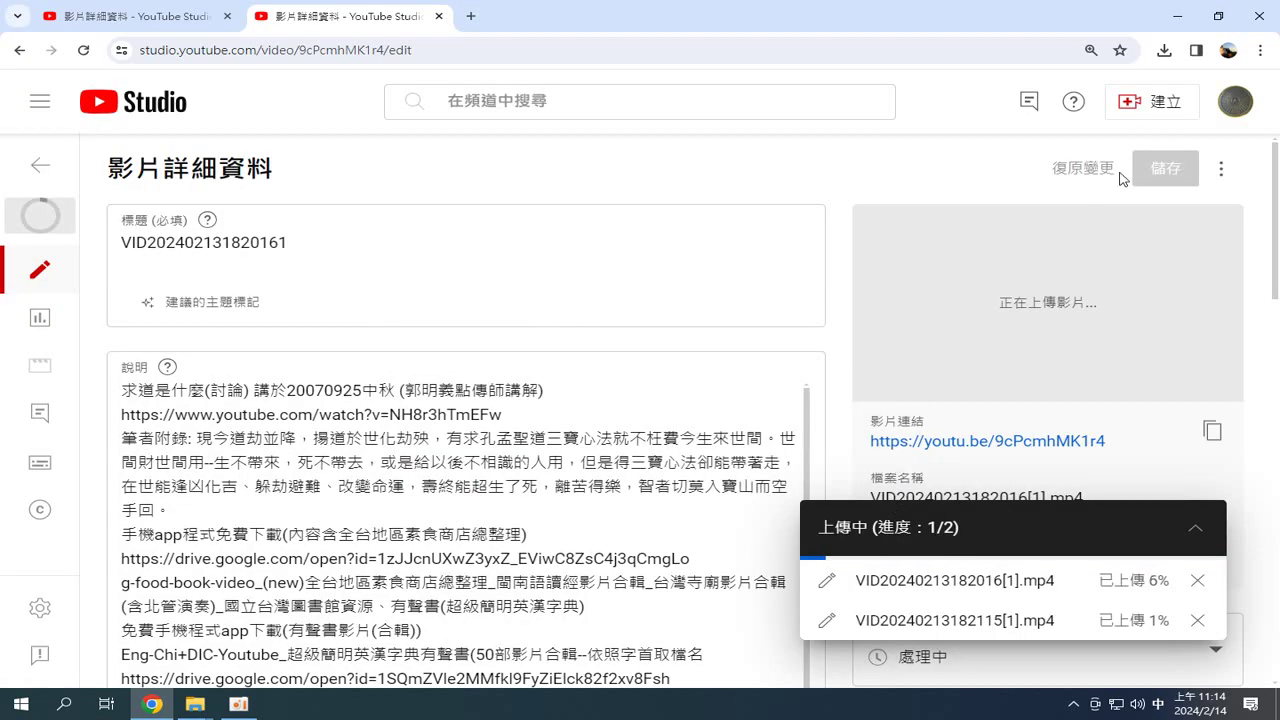
- Start another video upload and browse the file selection to the OPPO Reno2's 內部共用儲存空間
{"action": "left_click", "coordinate": [1160, 110]}
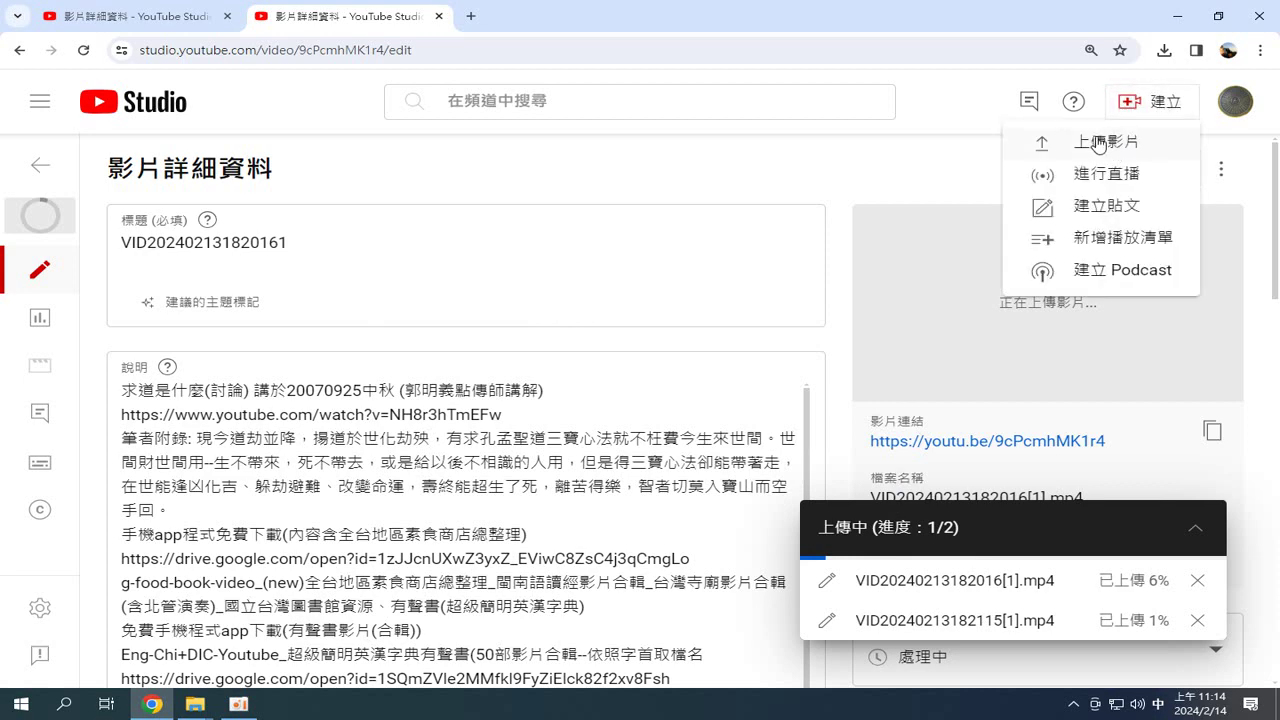
{"action": "left_click", "coordinate": [1099, 144]}
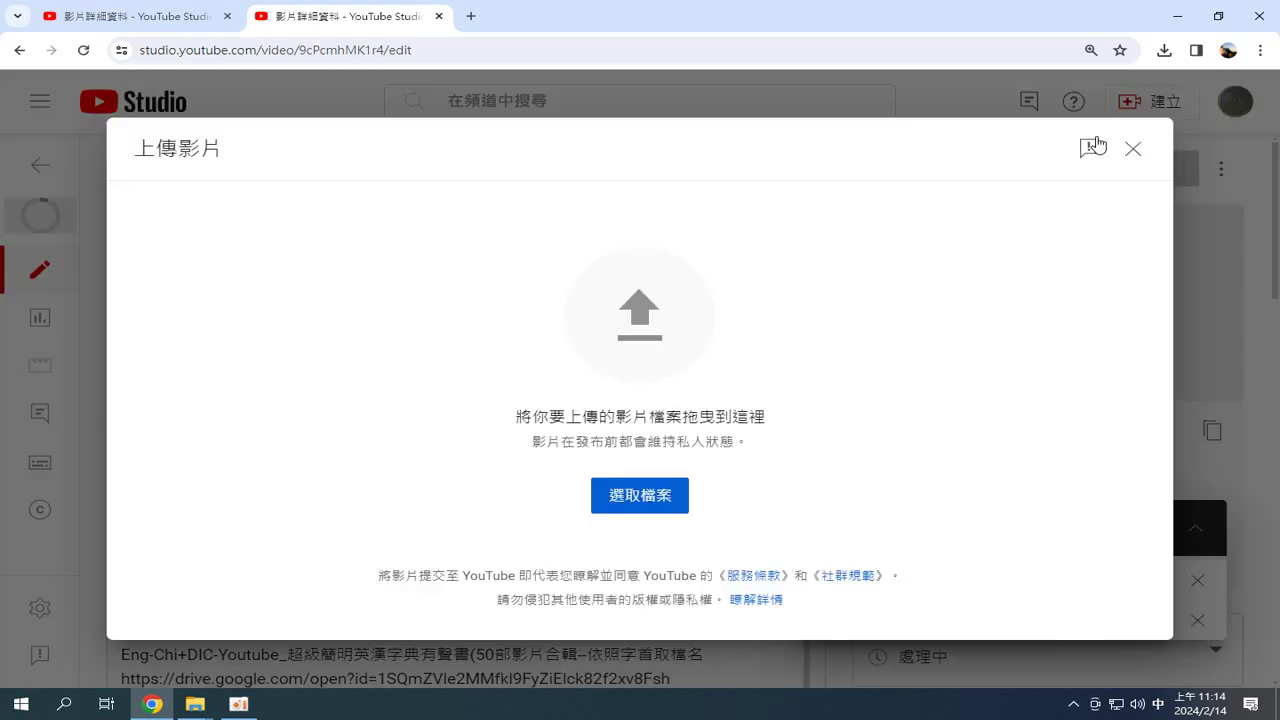
{"action": "left_click", "coordinate": [629, 501]}
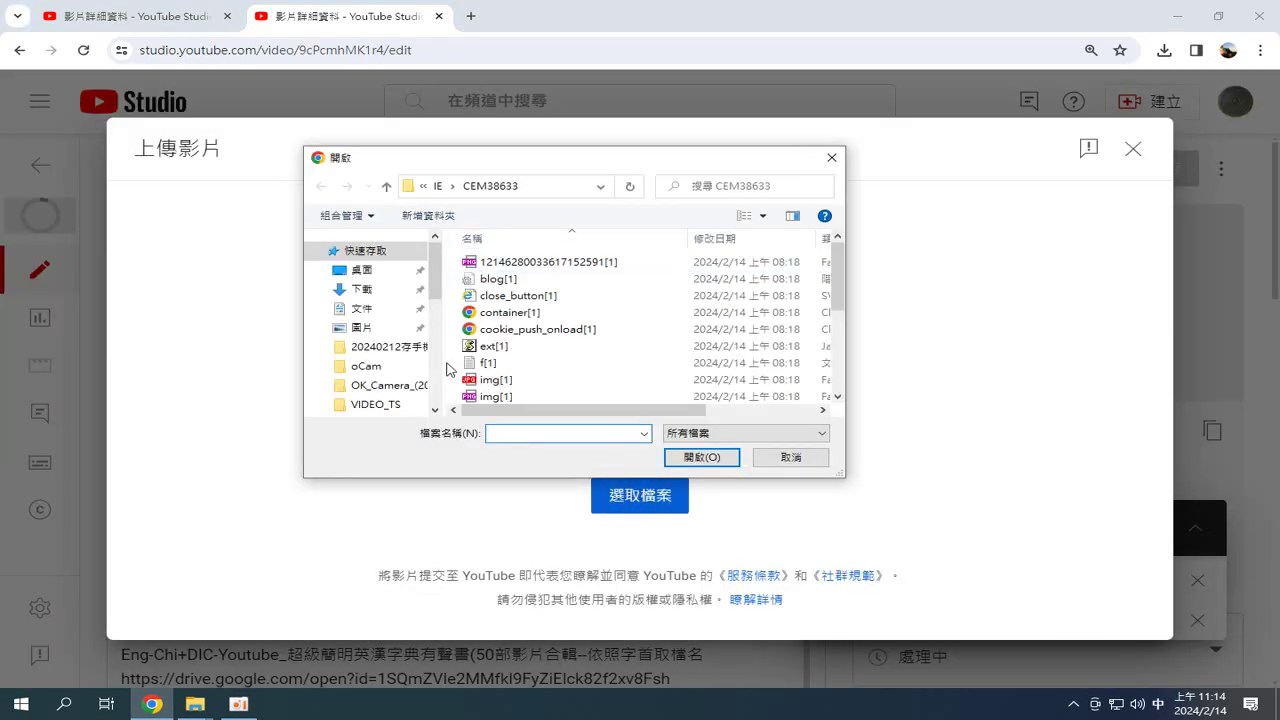
{"action": "scroll", "coordinate": [440, 370], "scroll_direction": "down", "scroll_amount": 5}
{"action": "left_click", "coordinate": [398, 283]}
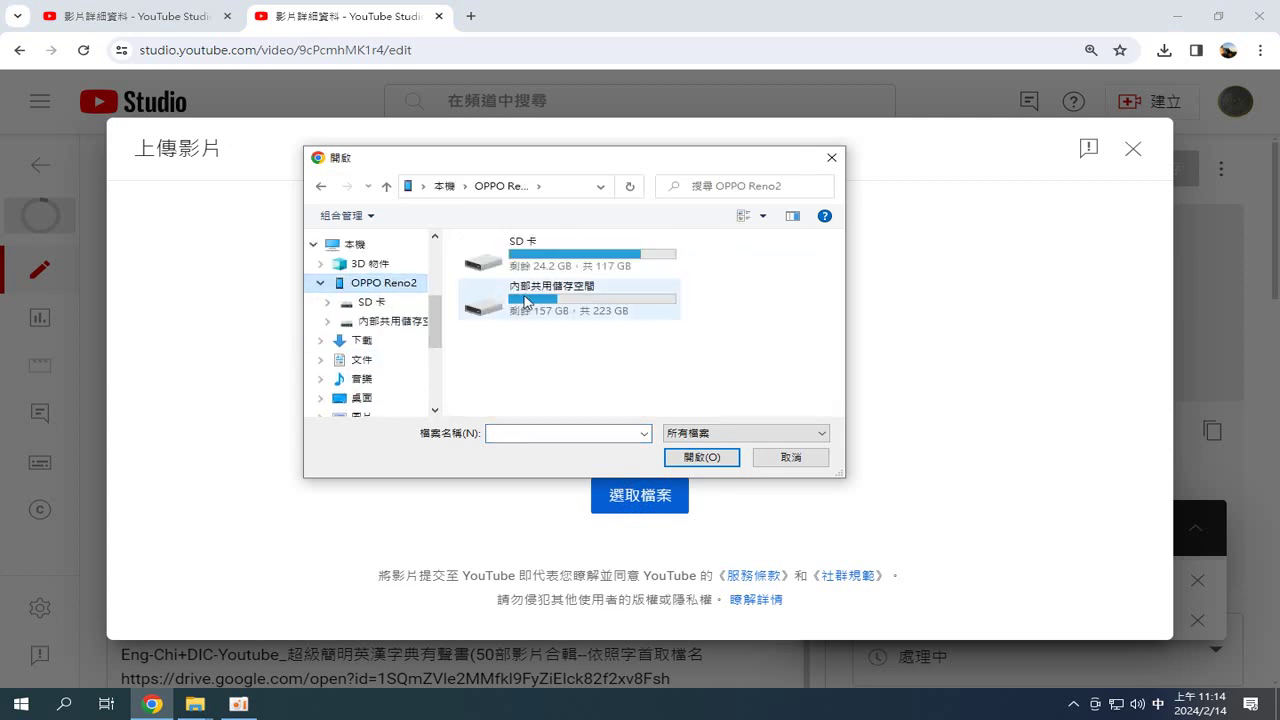
{"action": "right_click", "coordinate": [537, 301]}
{"action": "left_click", "coordinate": [518, 297]}
{"action": "double_click", "coordinate": [518, 297]}
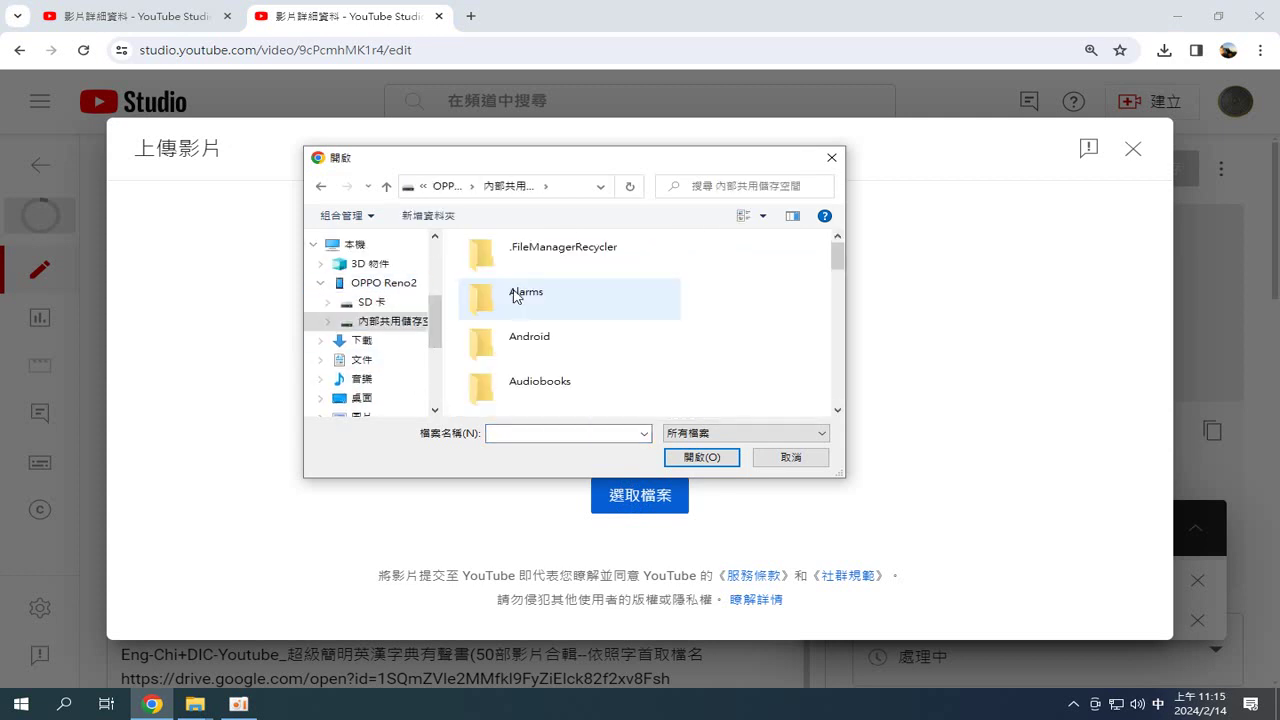
{"action": "scroll", "coordinate": [569, 338], "scroll_direction": "down", "scroll_amount": 2}
{"action": "scroll", "coordinate": [567, 336], "scroll_direction": "up", "scroll_amount": 2}
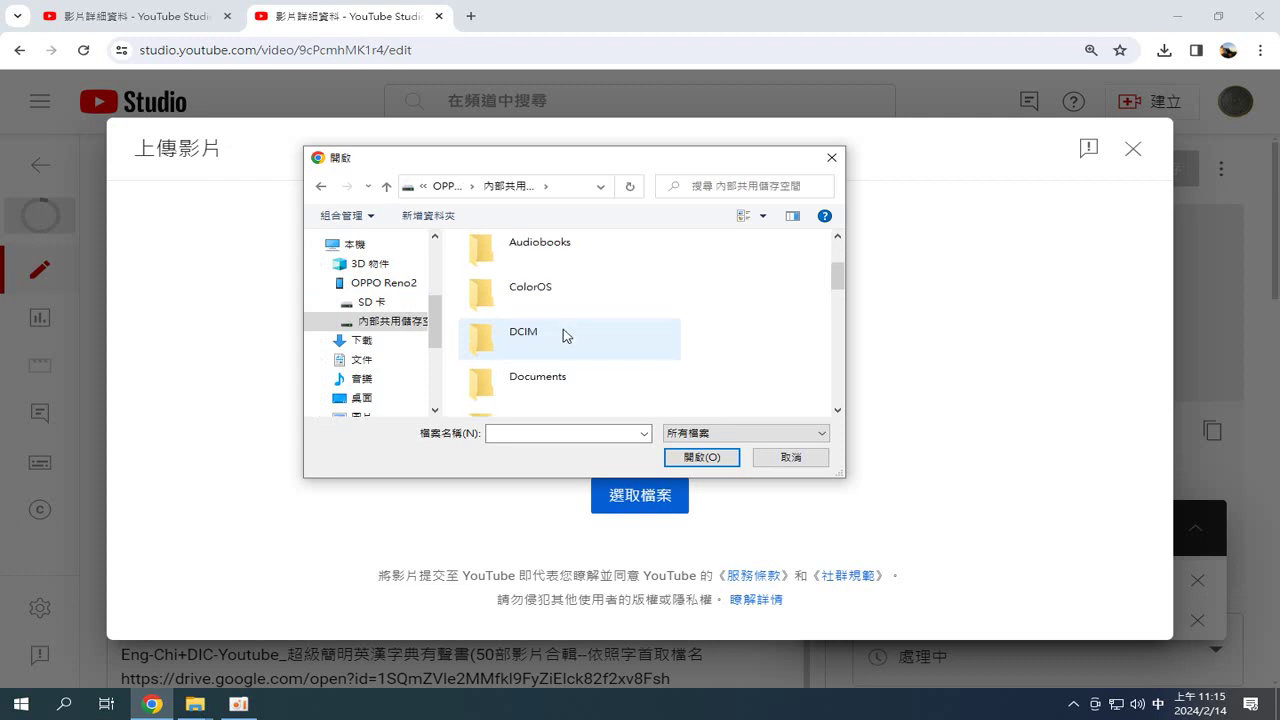
{"action": "double_click", "coordinate": [531, 334]}
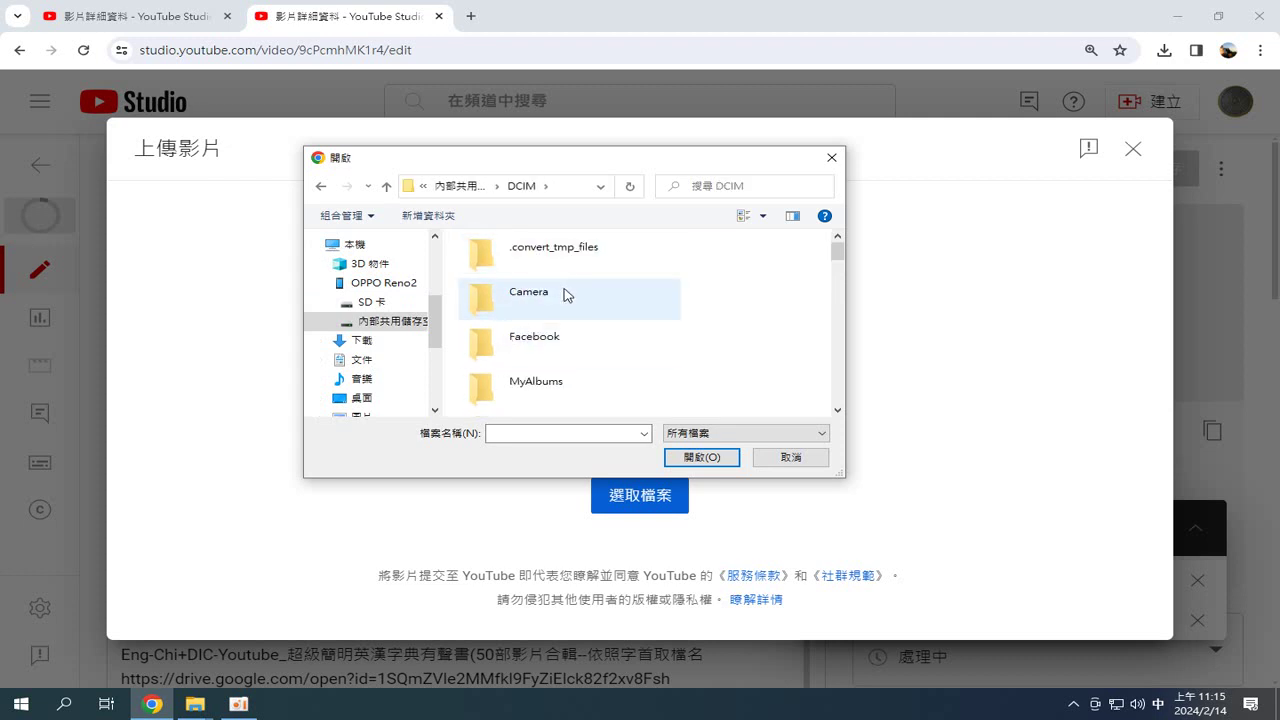
{"action": "scroll", "coordinate": [563, 292], "scroll_direction": "down", "scroll_amount": 2}
{"action": "double_click", "coordinate": [568, 392]}
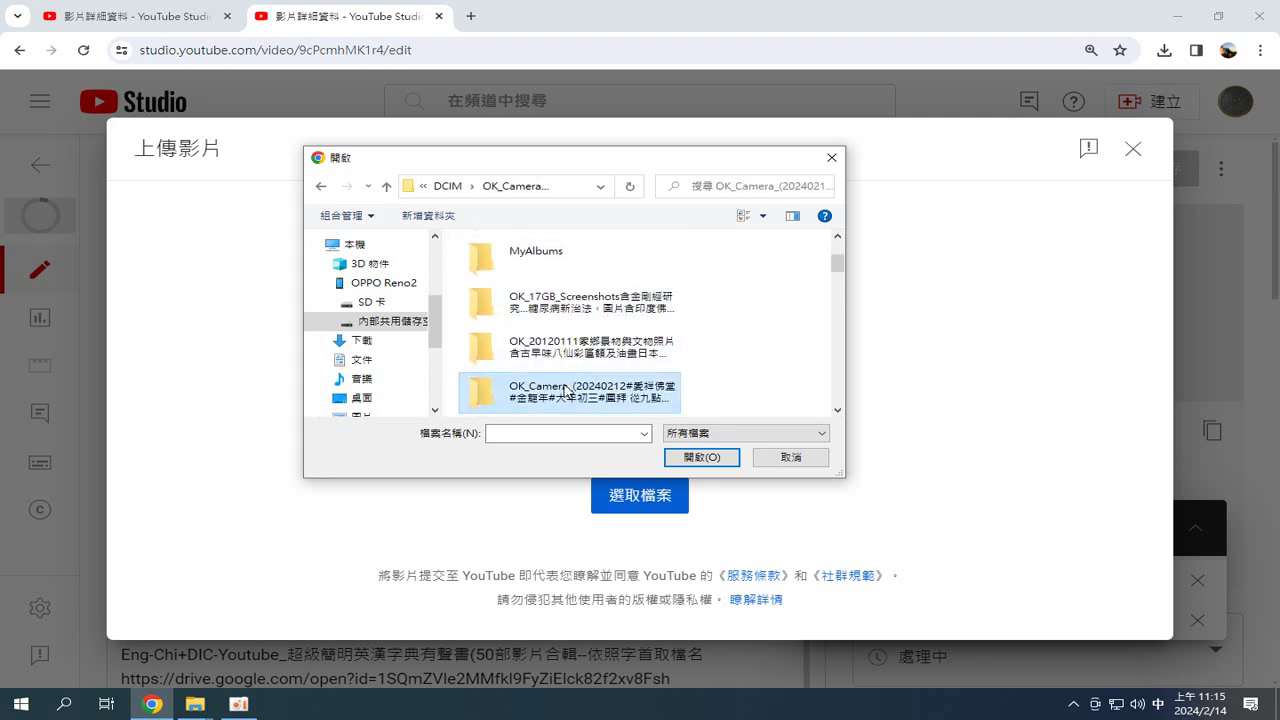
{"action": "scroll", "coordinate": [619, 312], "scroll_direction": "down", "scroll_amount": 5}
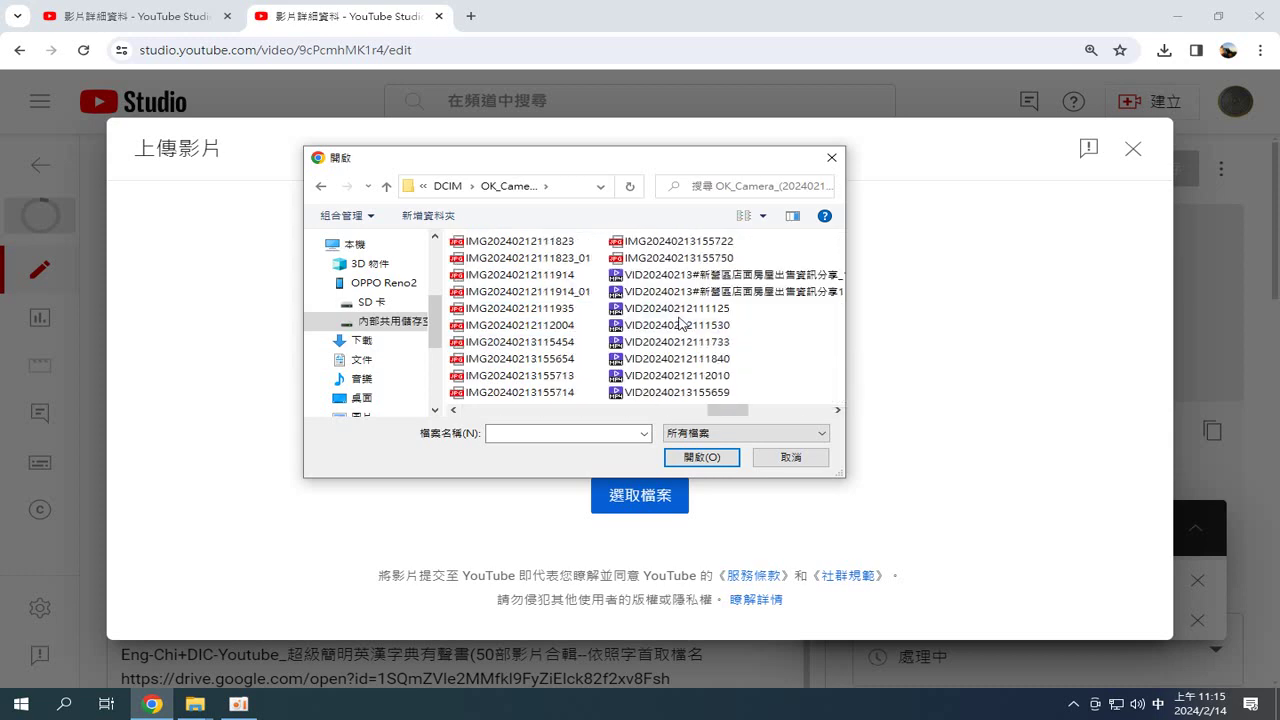
{"action": "scroll", "coordinate": [679, 321], "scroll_direction": "down", "scroll_amount": 3}
{"action": "double_click", "coordinate": [557, 309]}
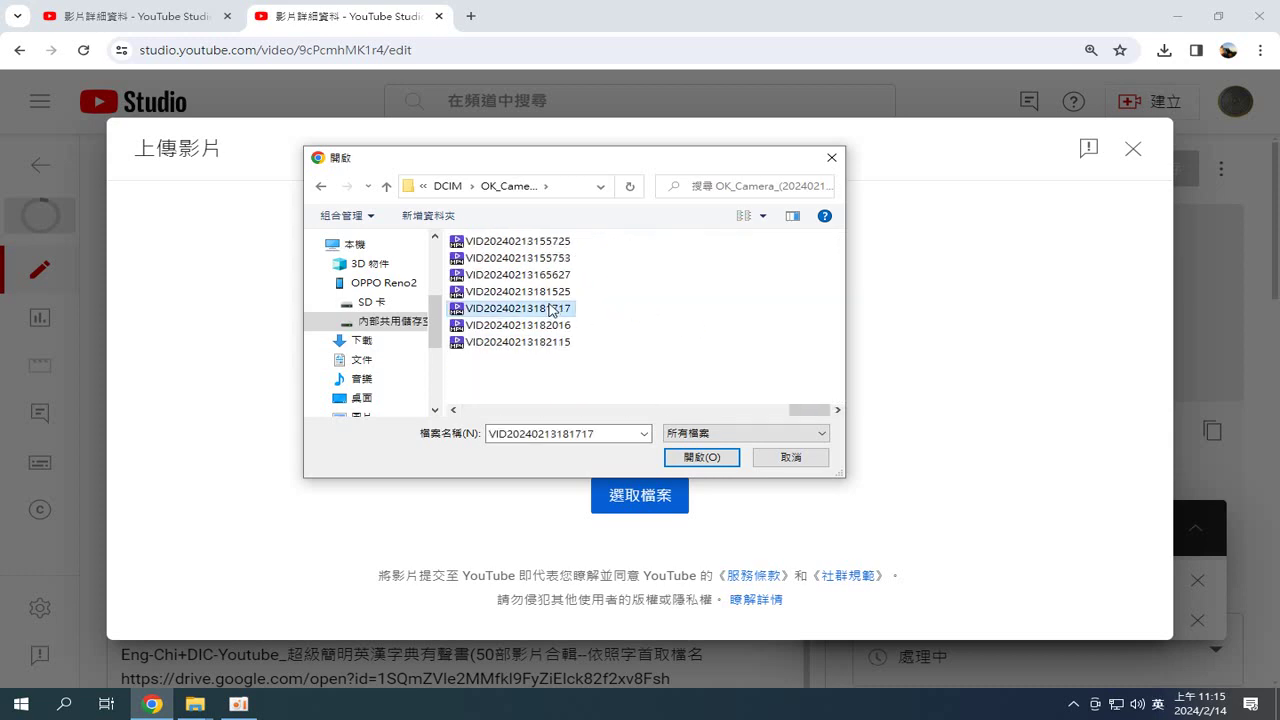